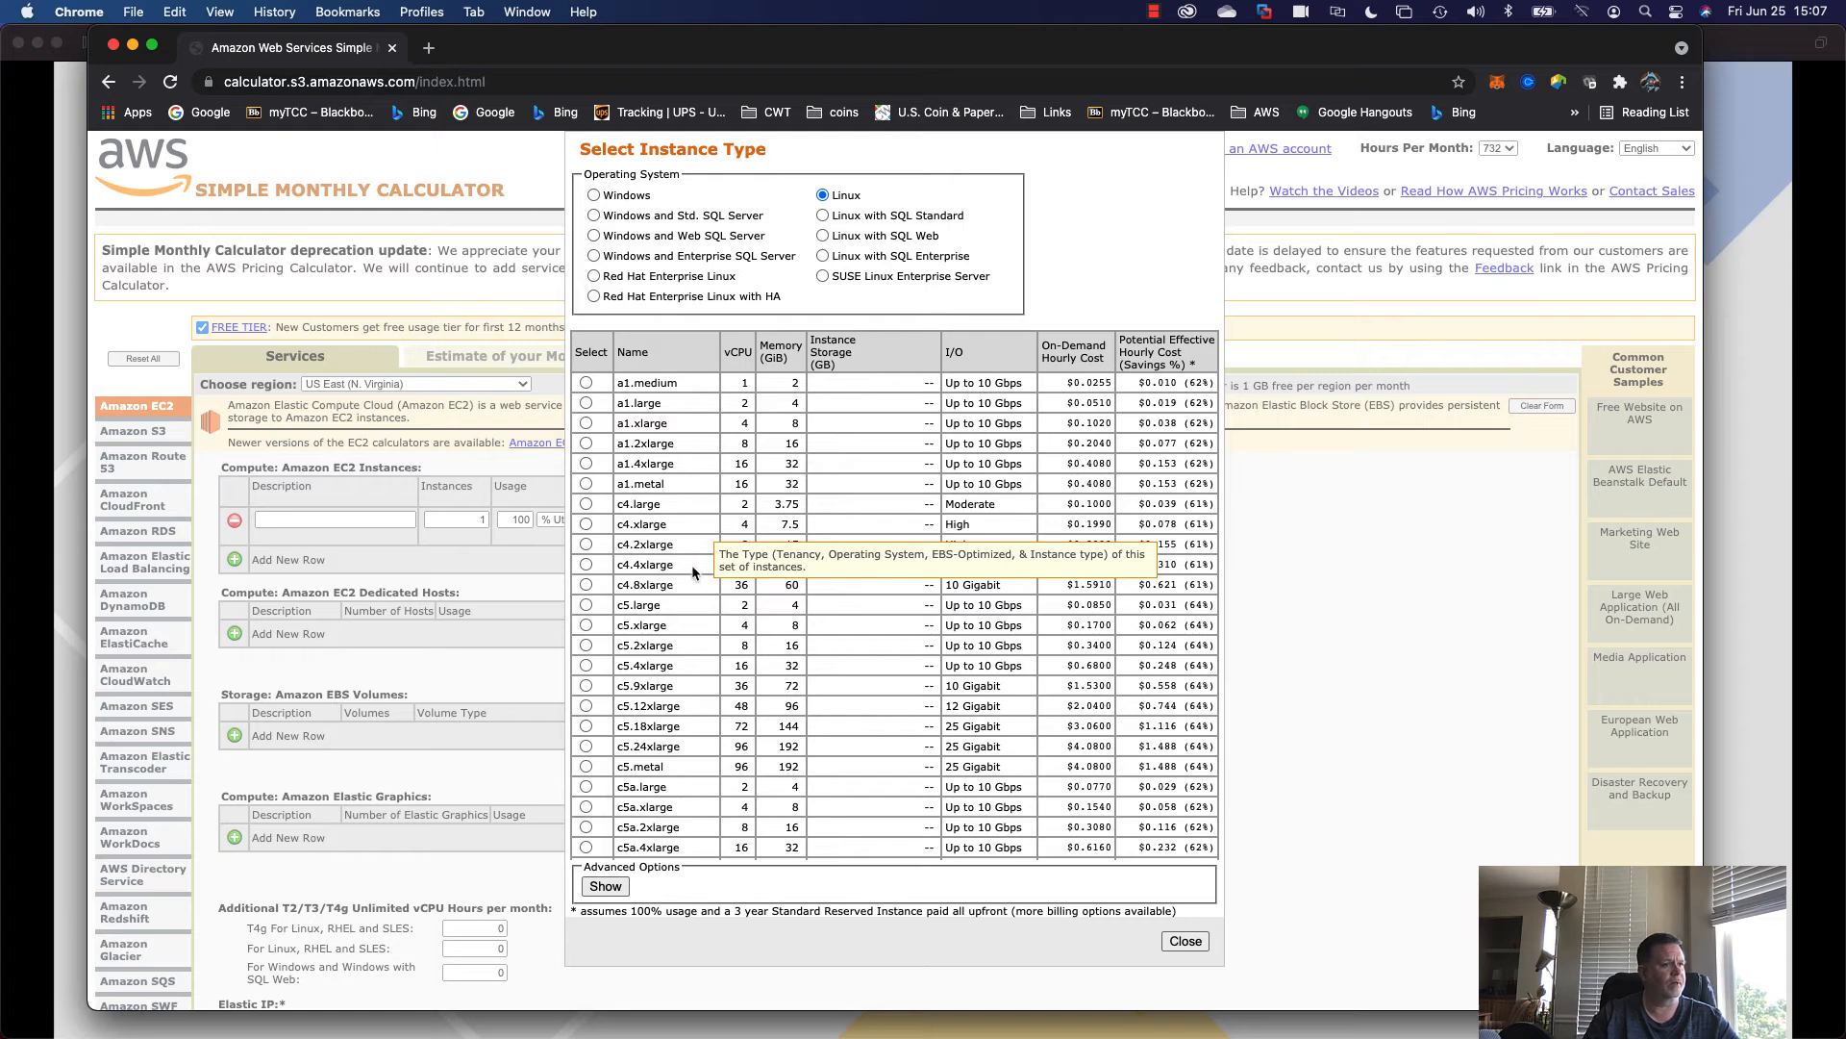
Set the EC2 instance type to Linux on t3.2xlarge and save the selection.
click(585, 504)
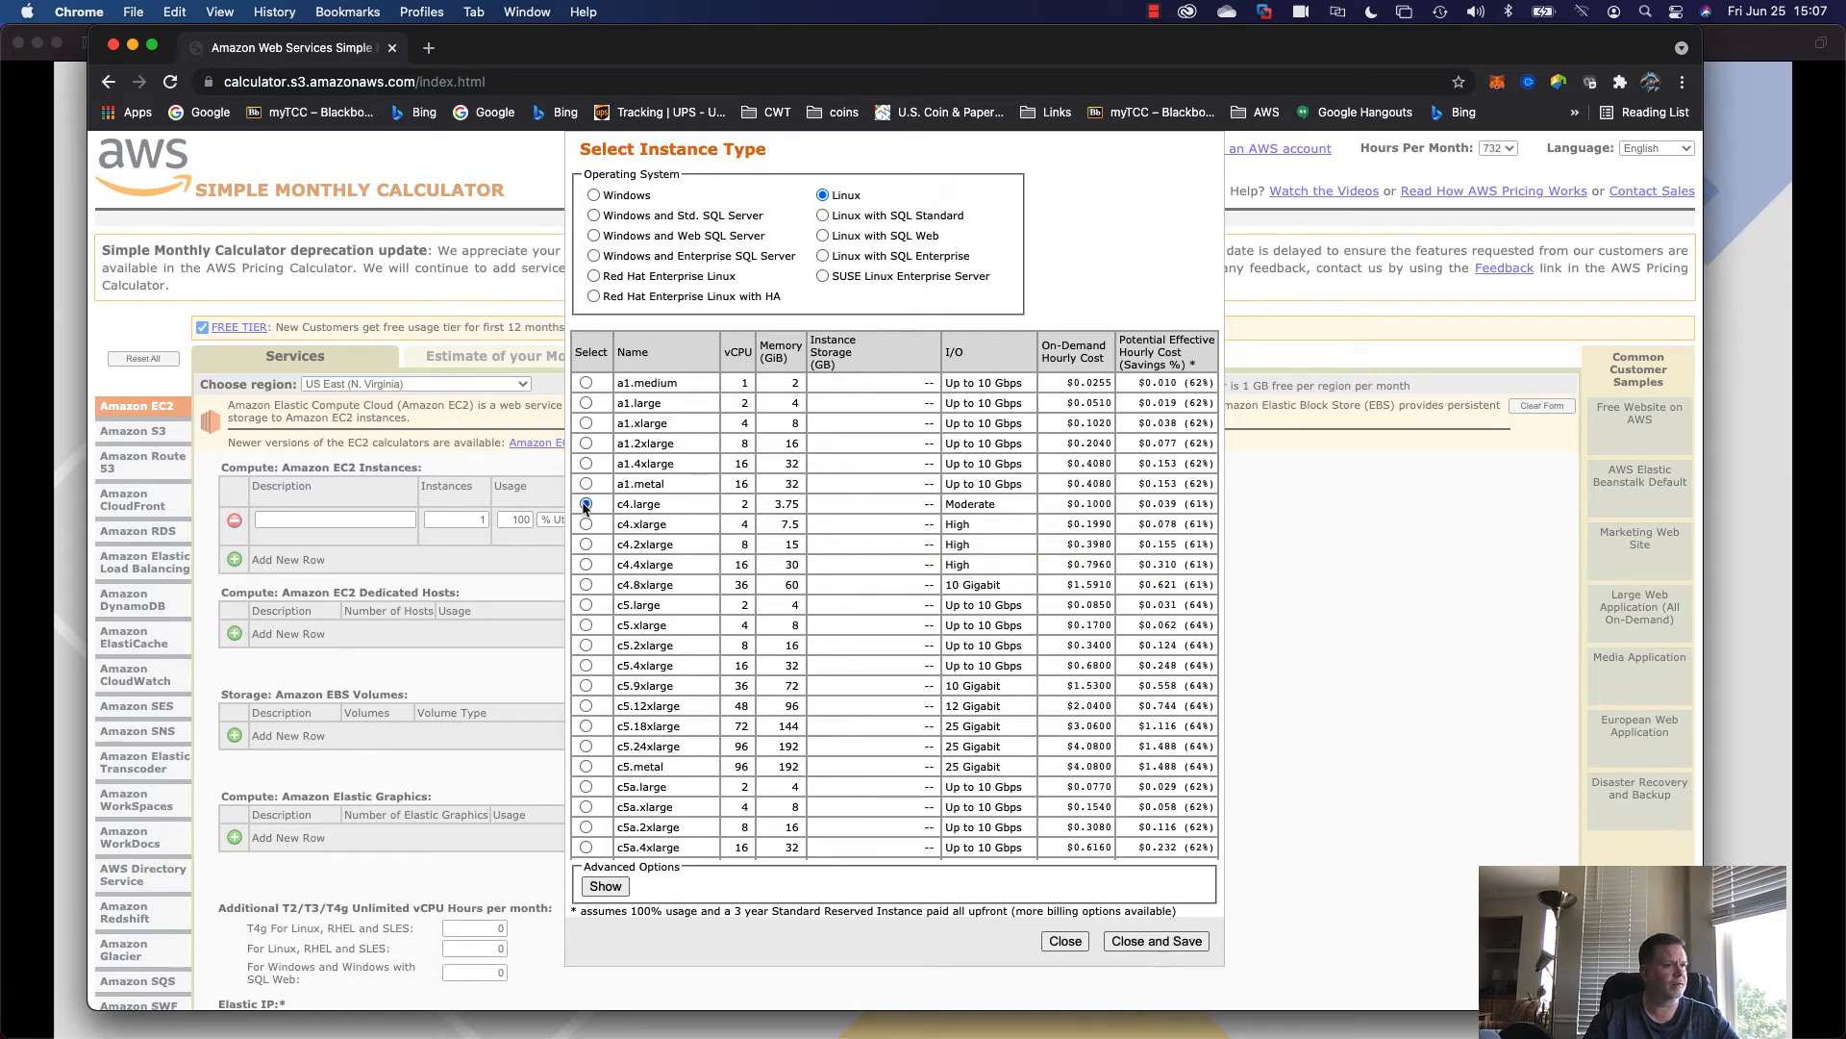
click(1065, 942)
scroll(961, 587, down, 1)
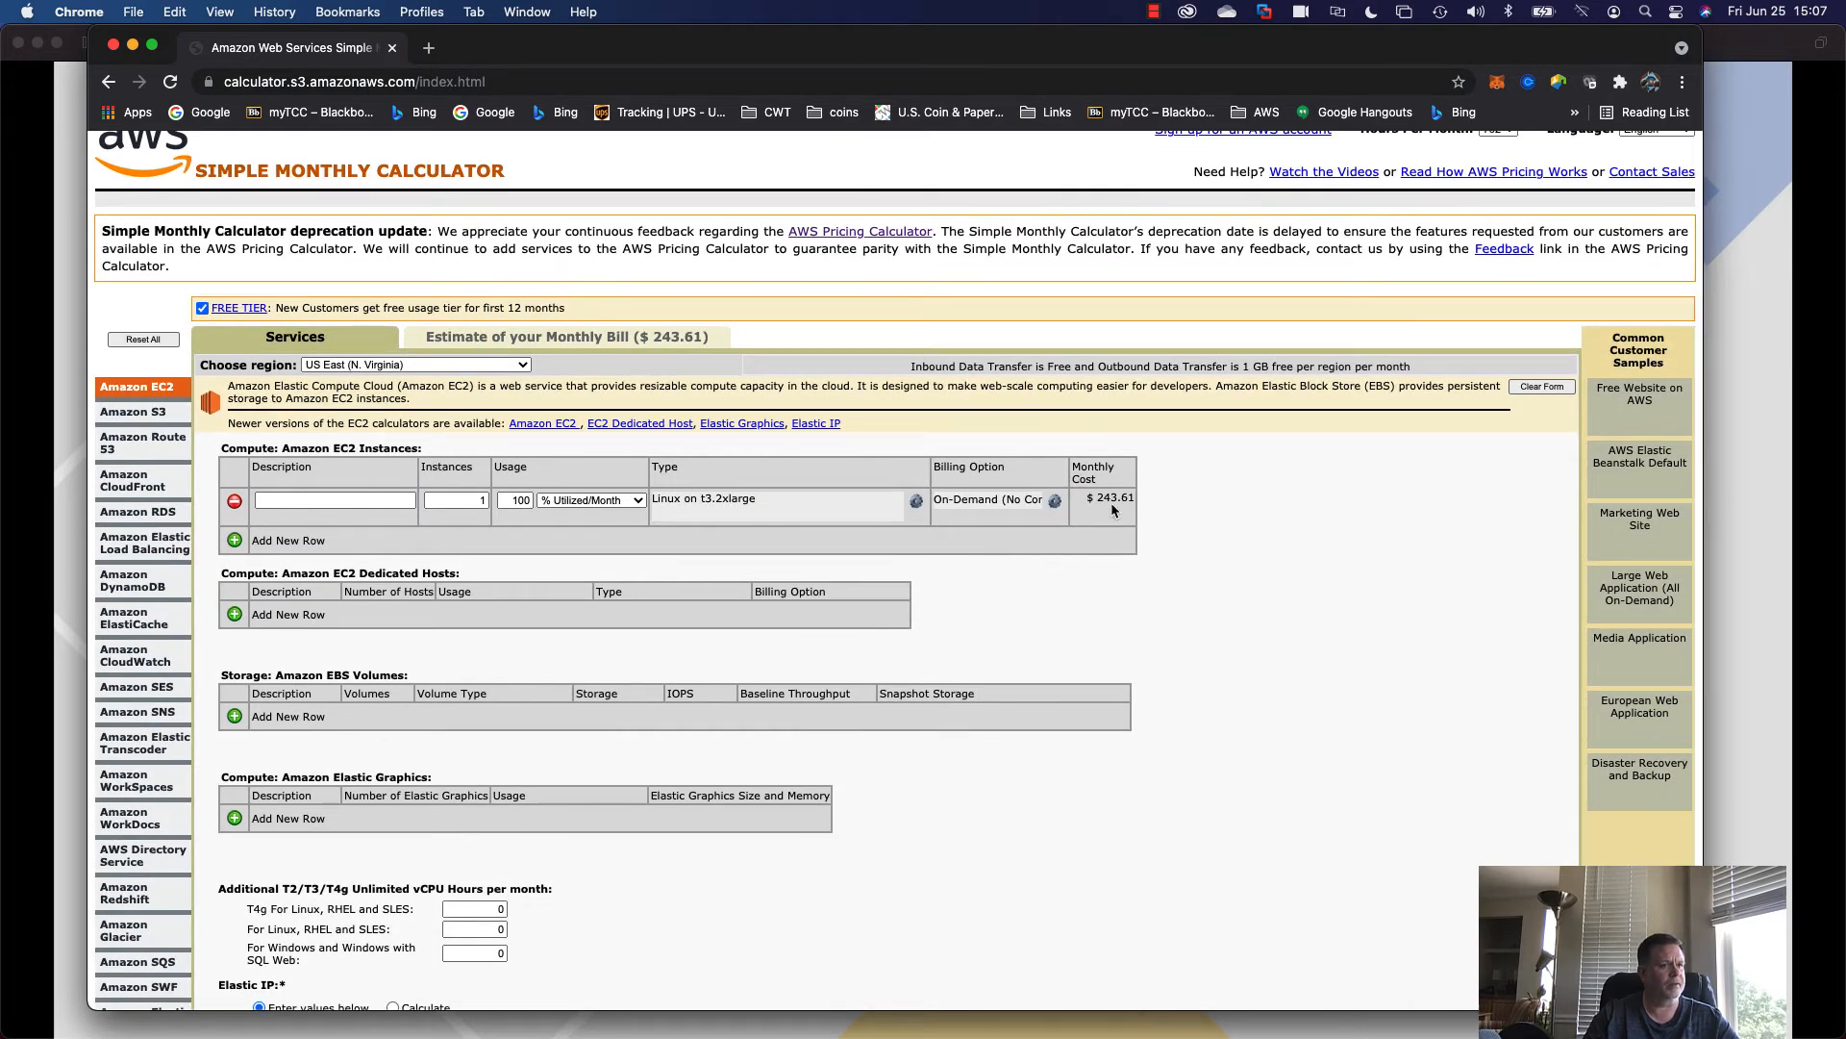
scroll(1112, 502, down, 1)
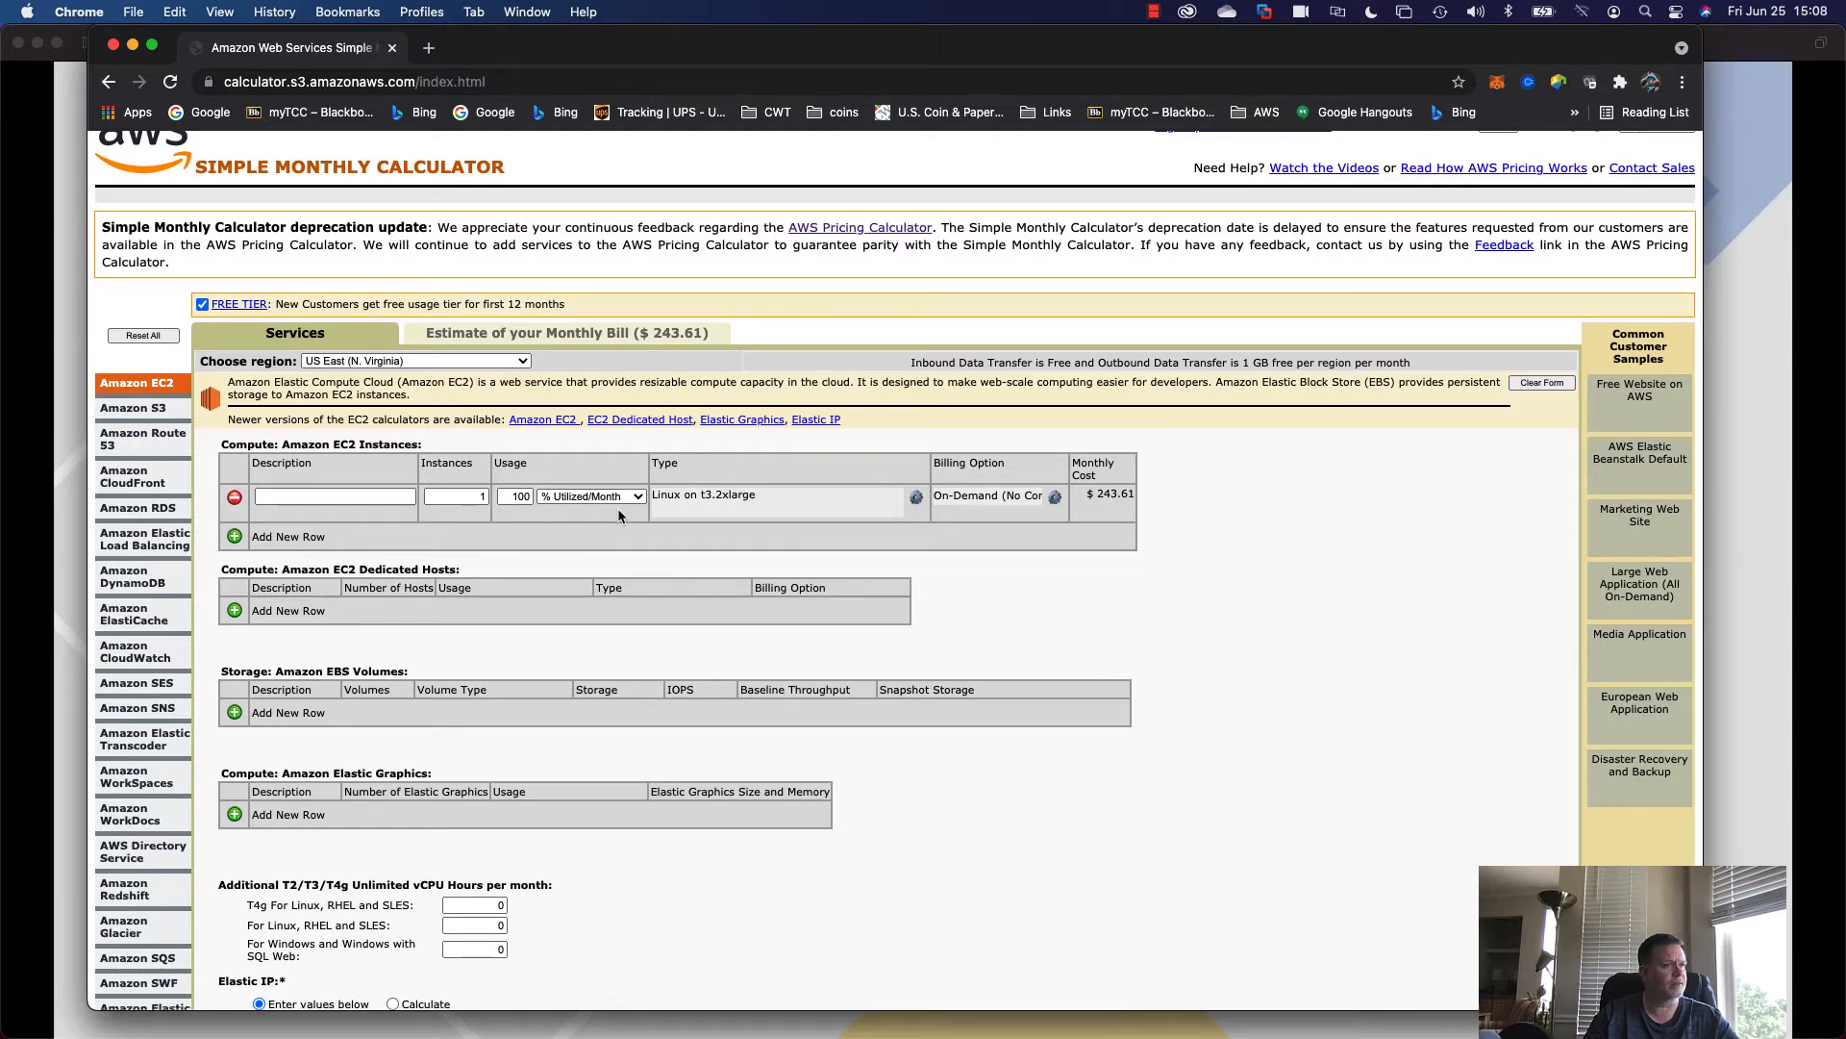
Set the number of EC2 instances to 5 for the Linux t3.2xlarge row.
double_click(481, 497)
scroll(486, 502, down, 1)
text(5)
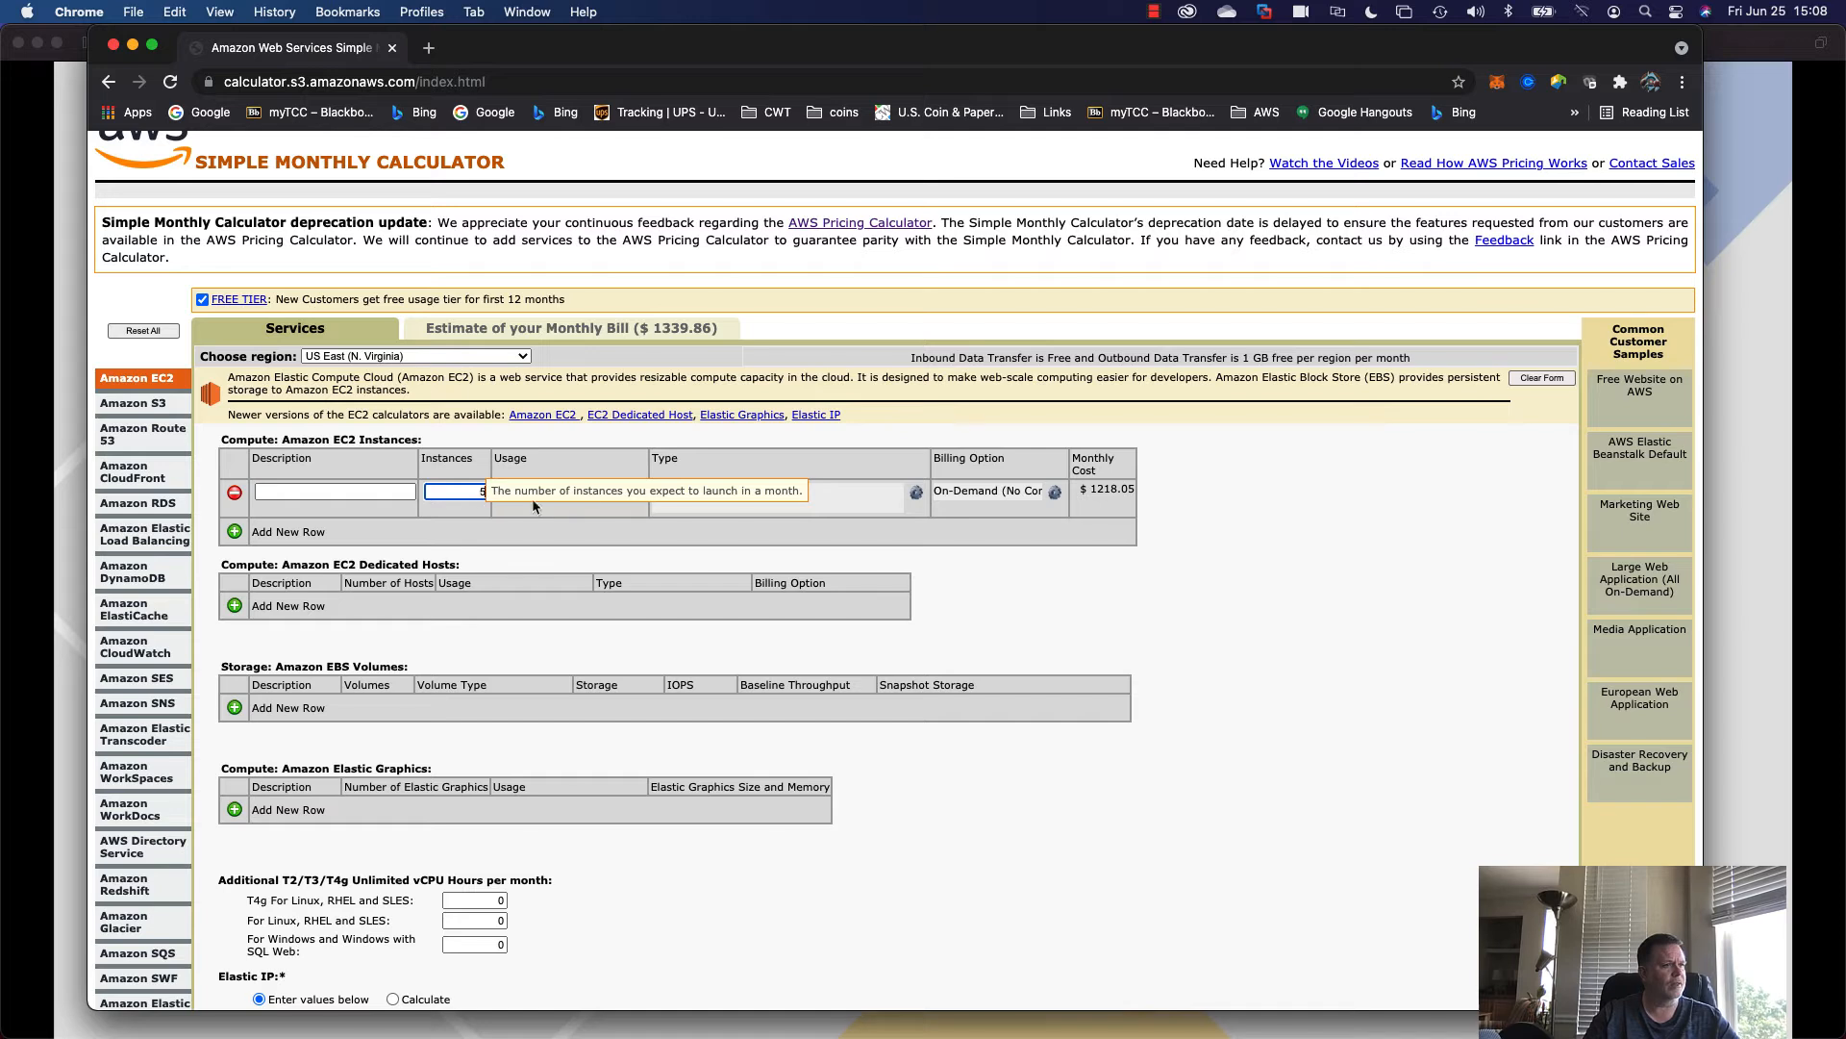
Add an EBS volume row with 5 General Purpose SSD (gp2) volumes of 30 GB storage each.
click(234, 707)
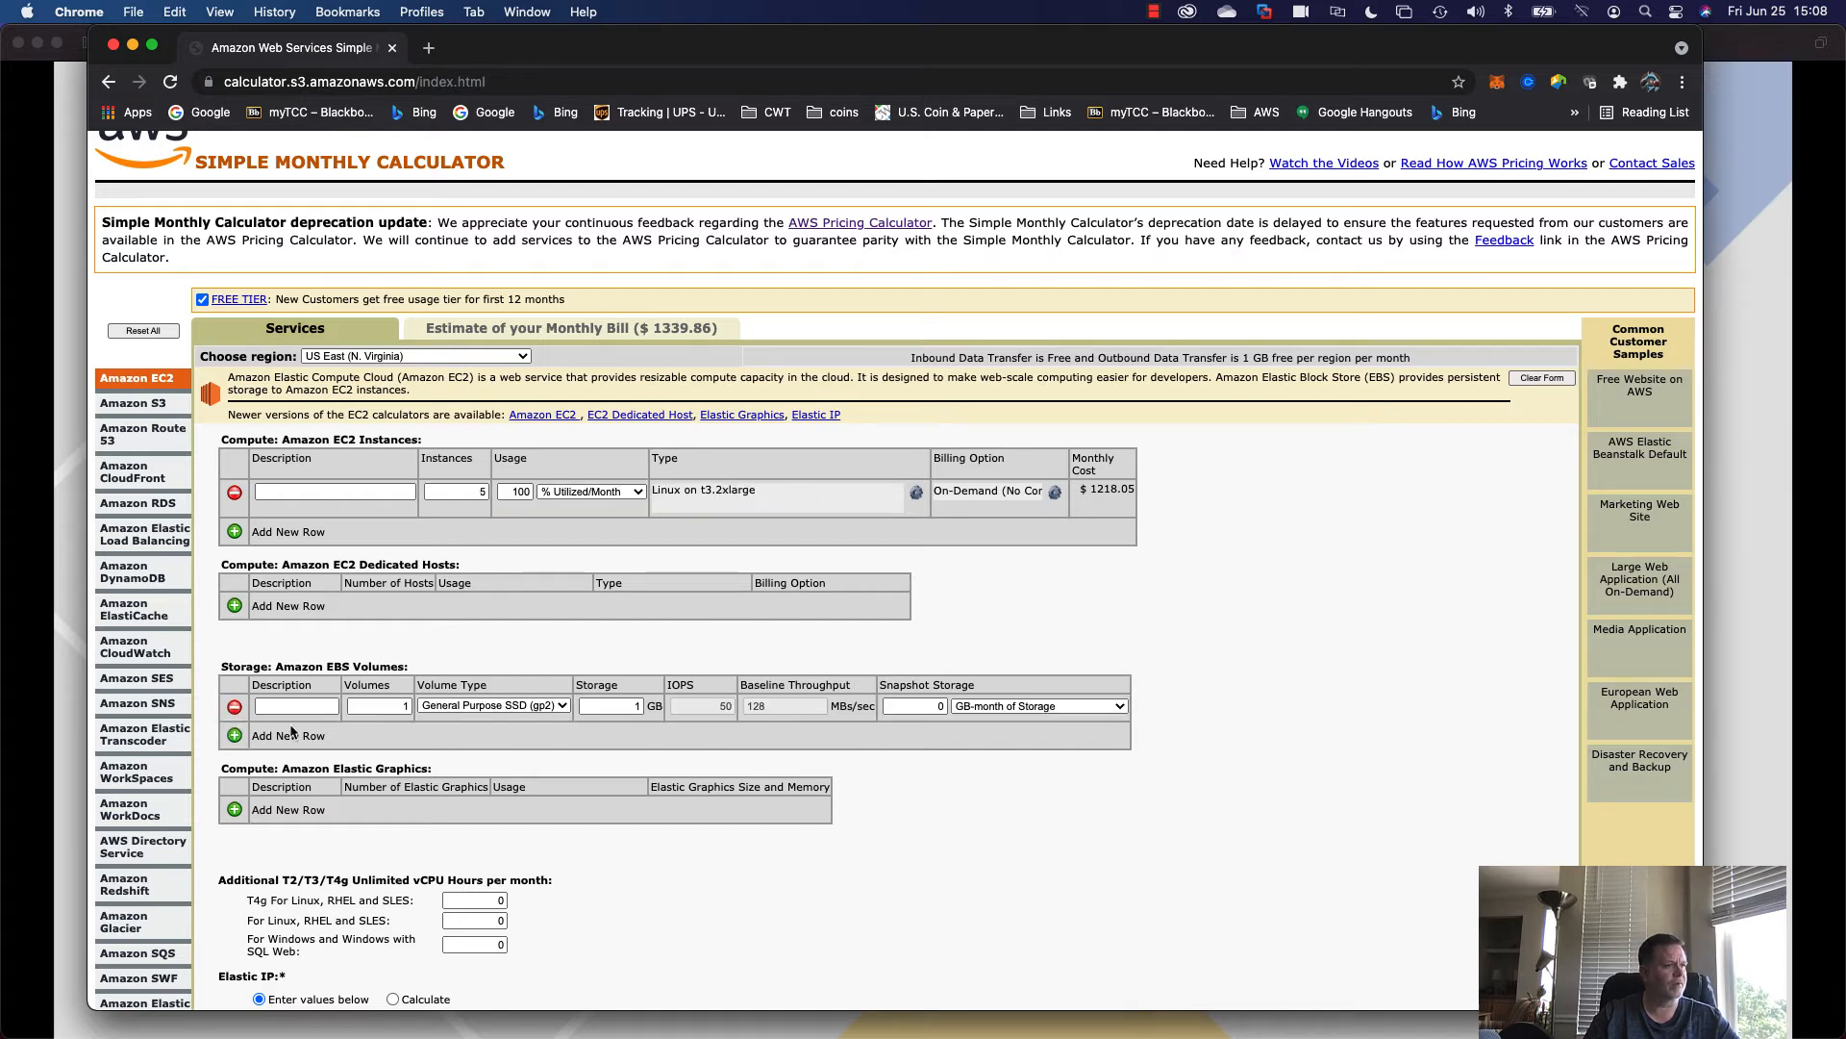
double_click(387, 707)
text(5)
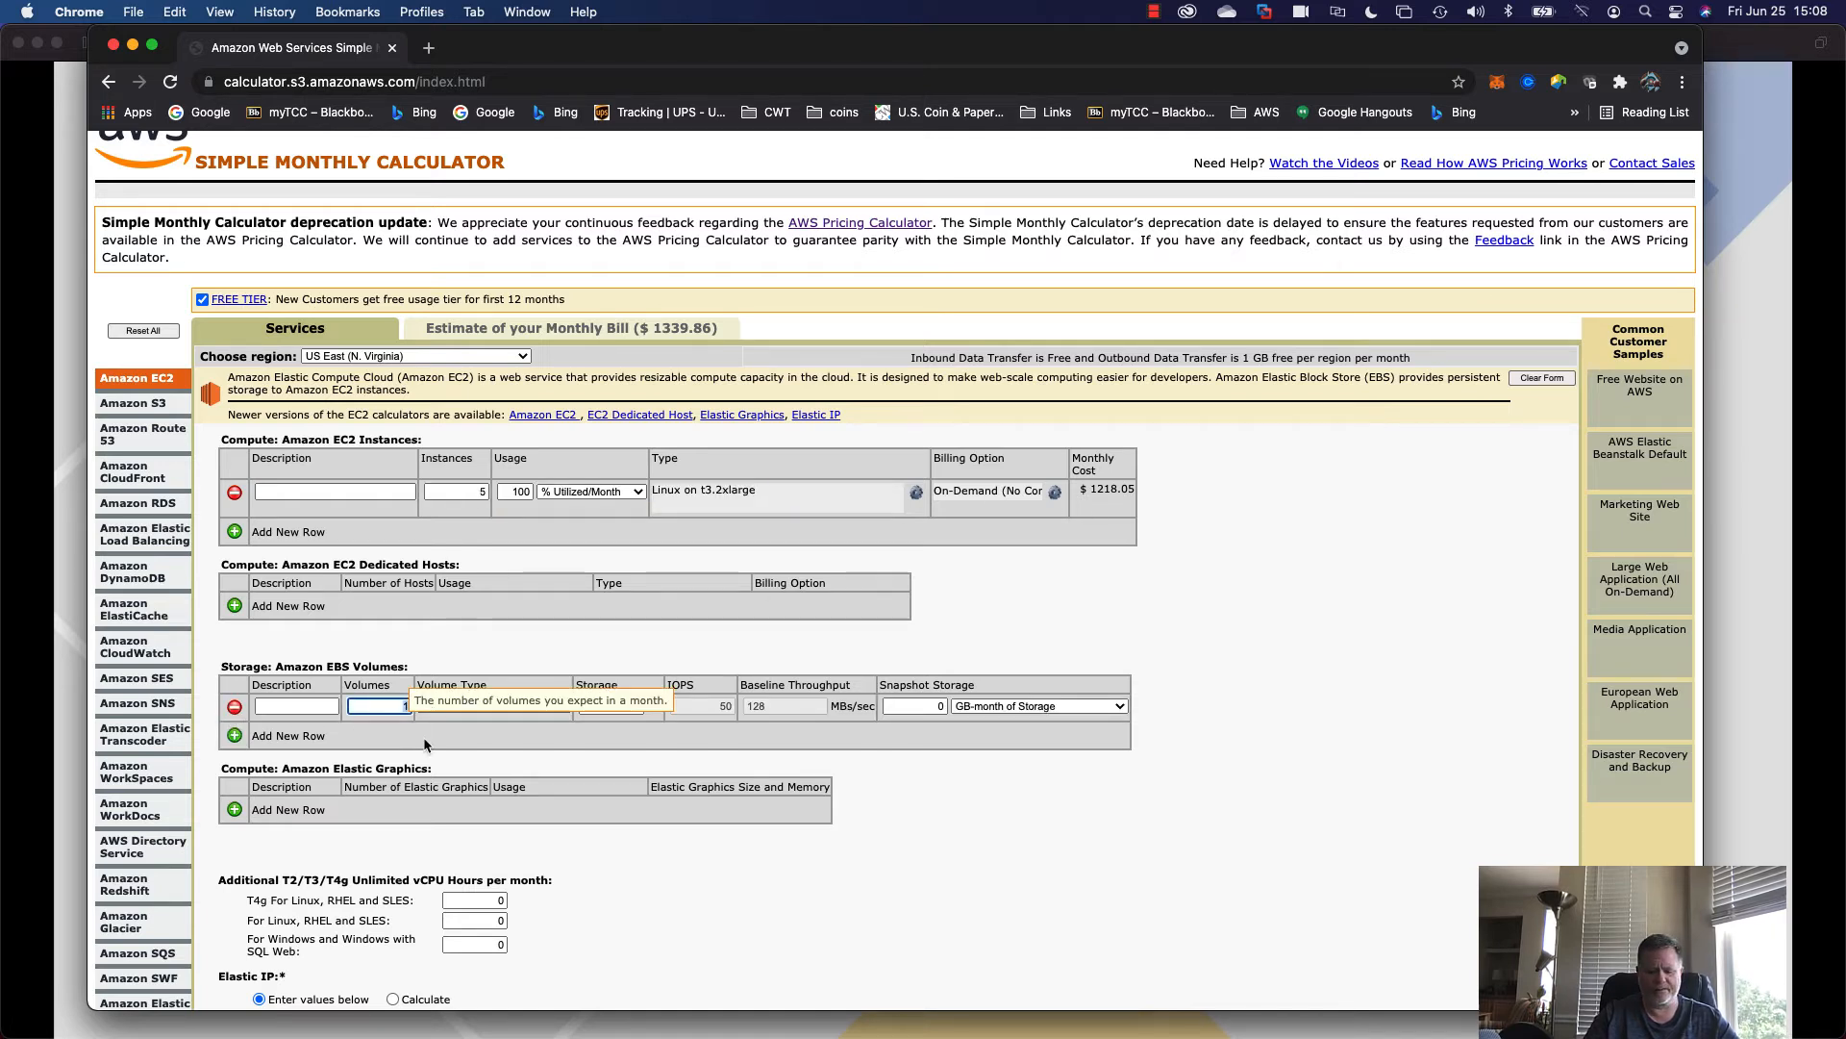
click(474, 730)
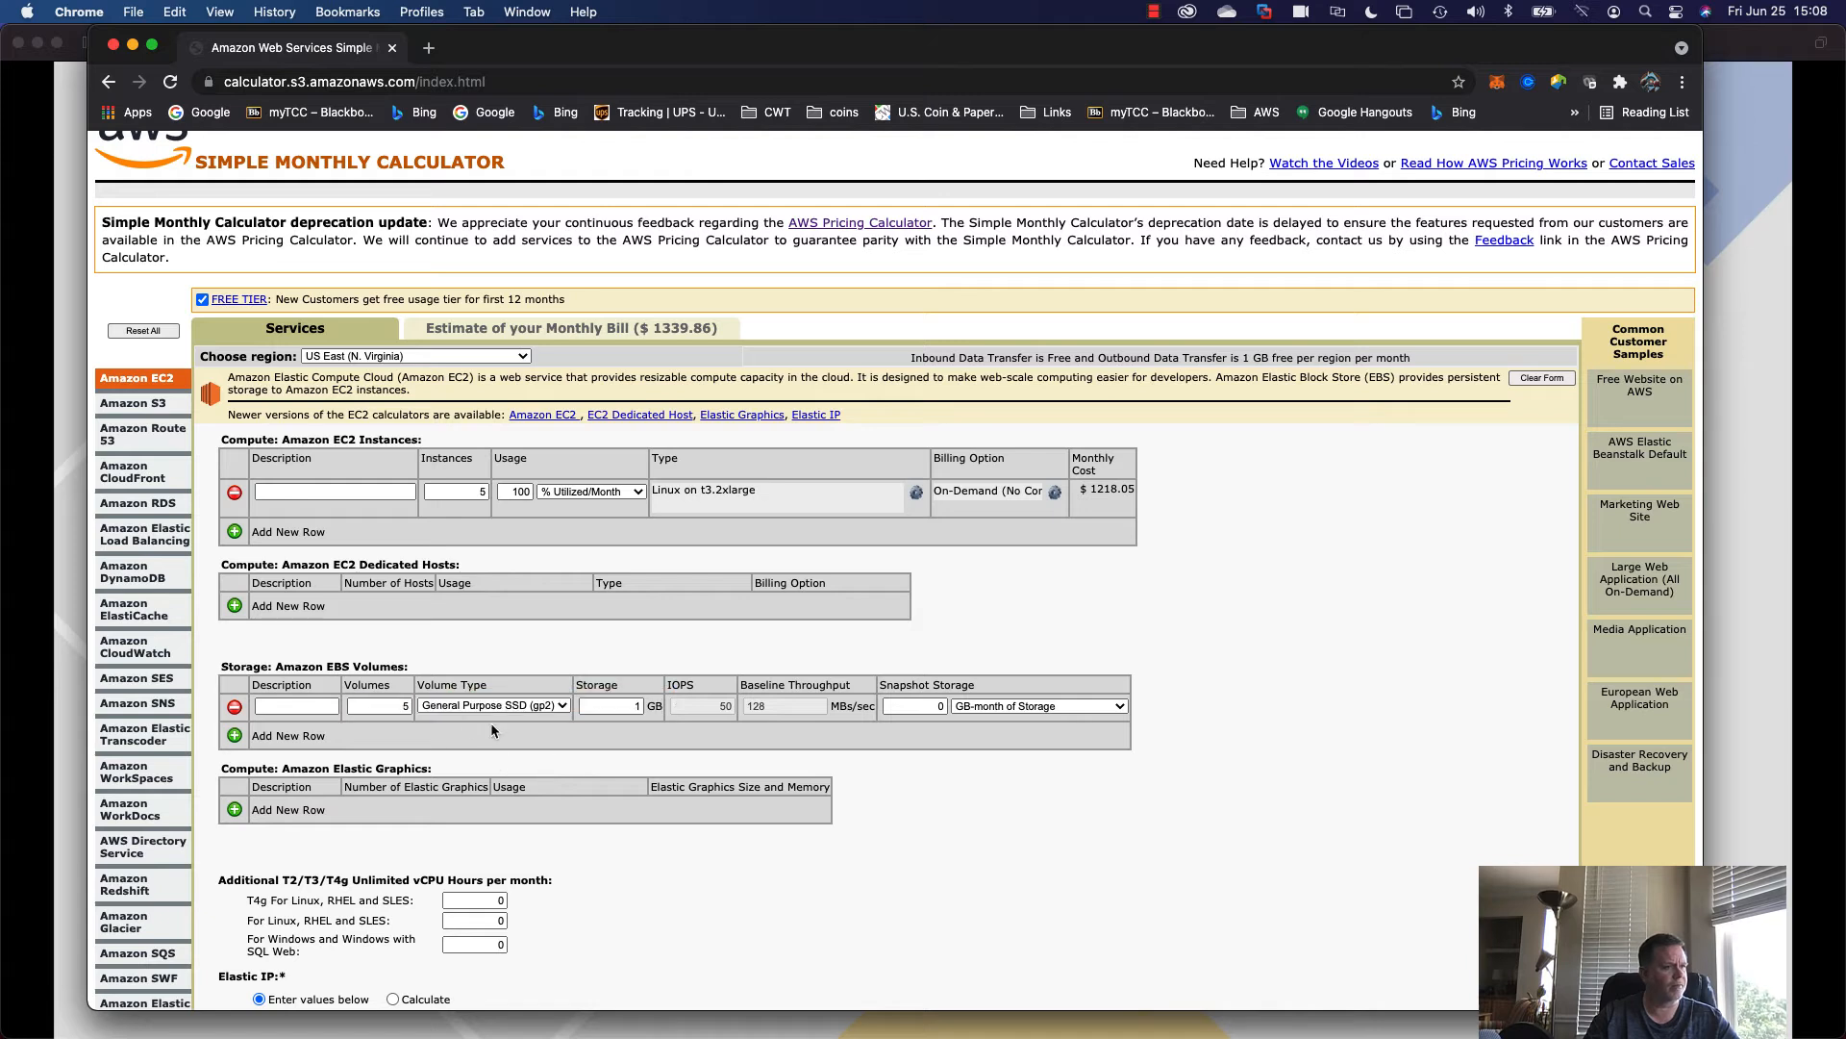
double_click(638, 705)
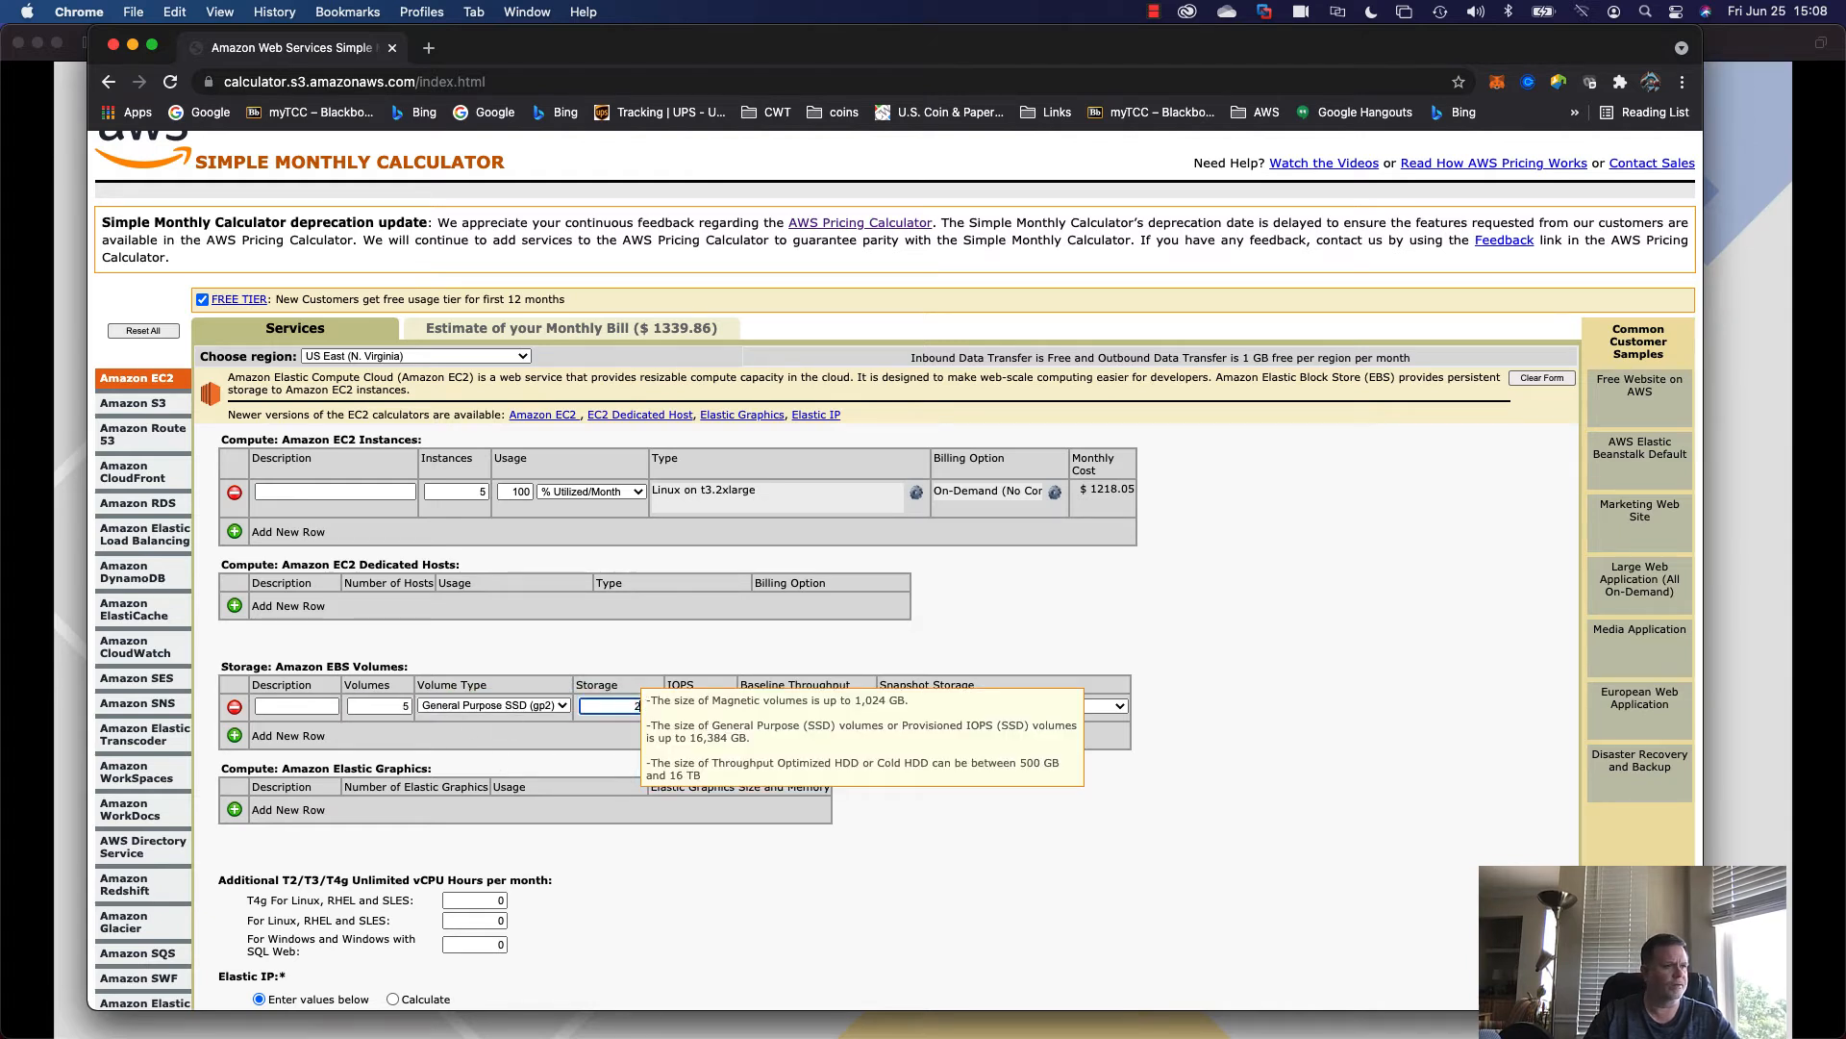
key(BackSpace)
key(BackSpace)
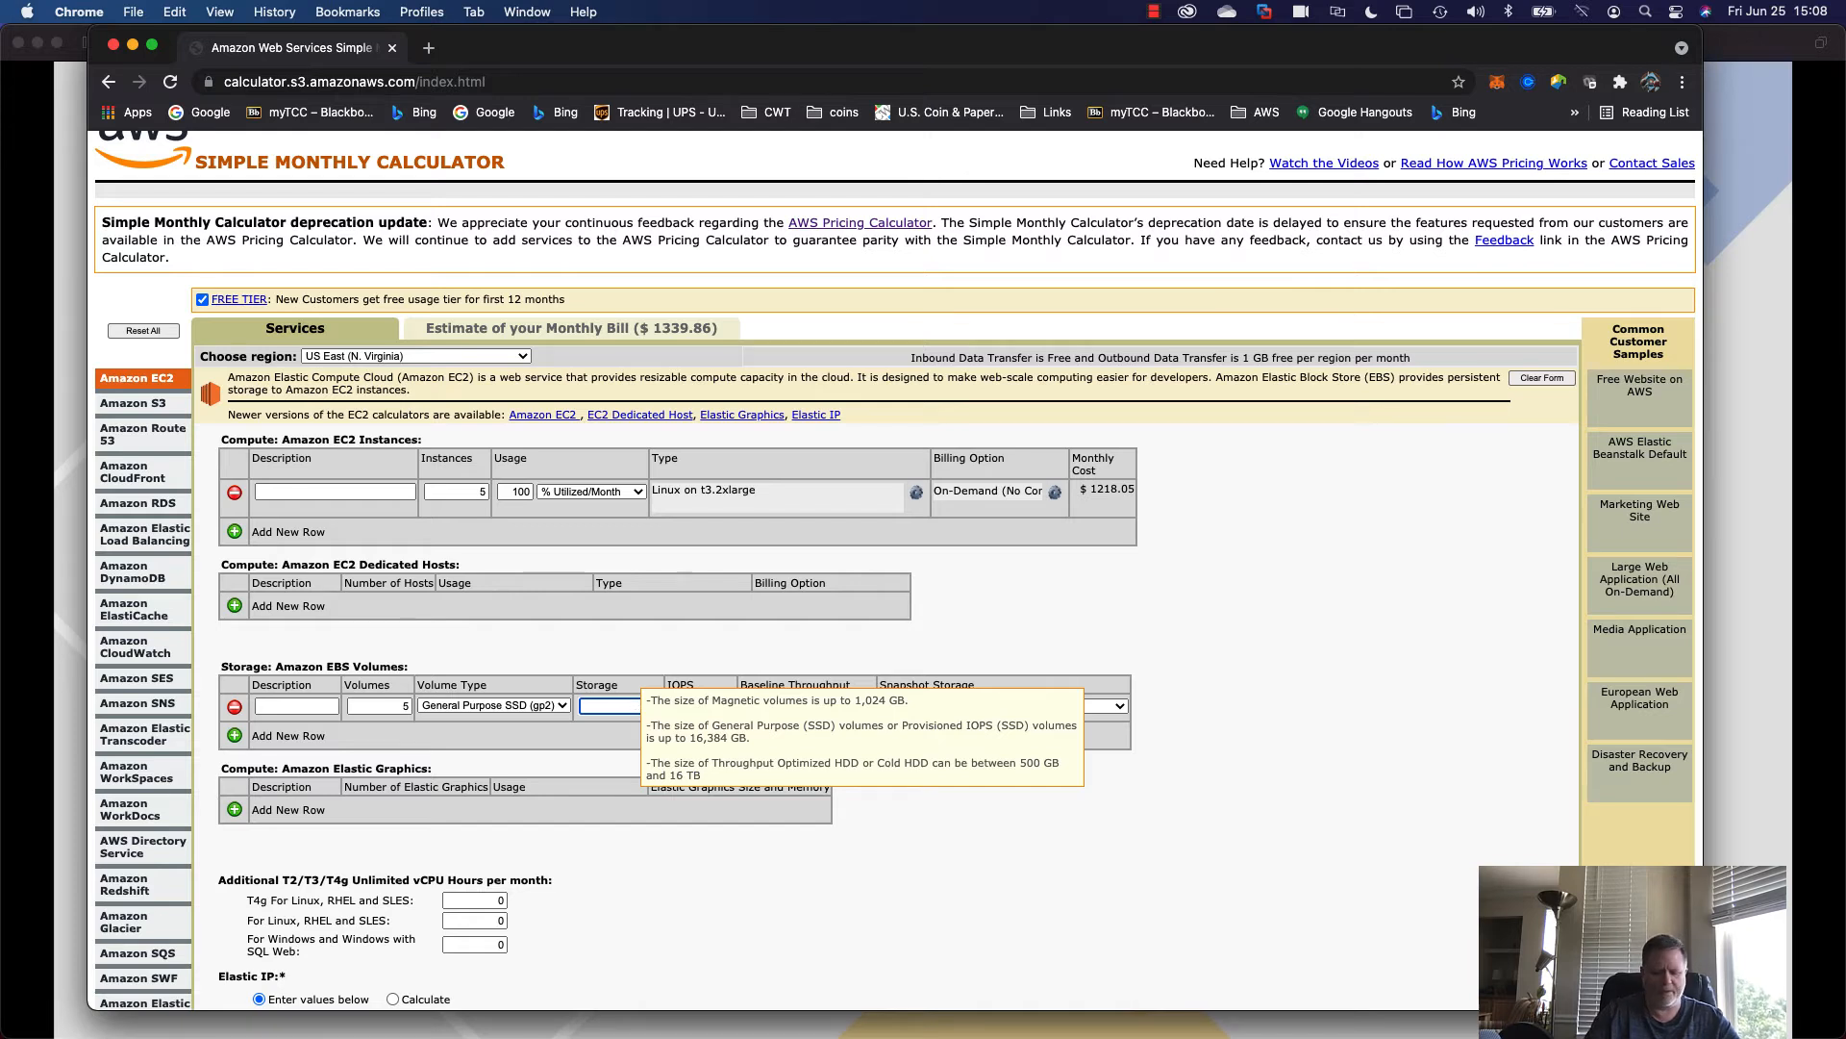
text(30)
click(558, 744)
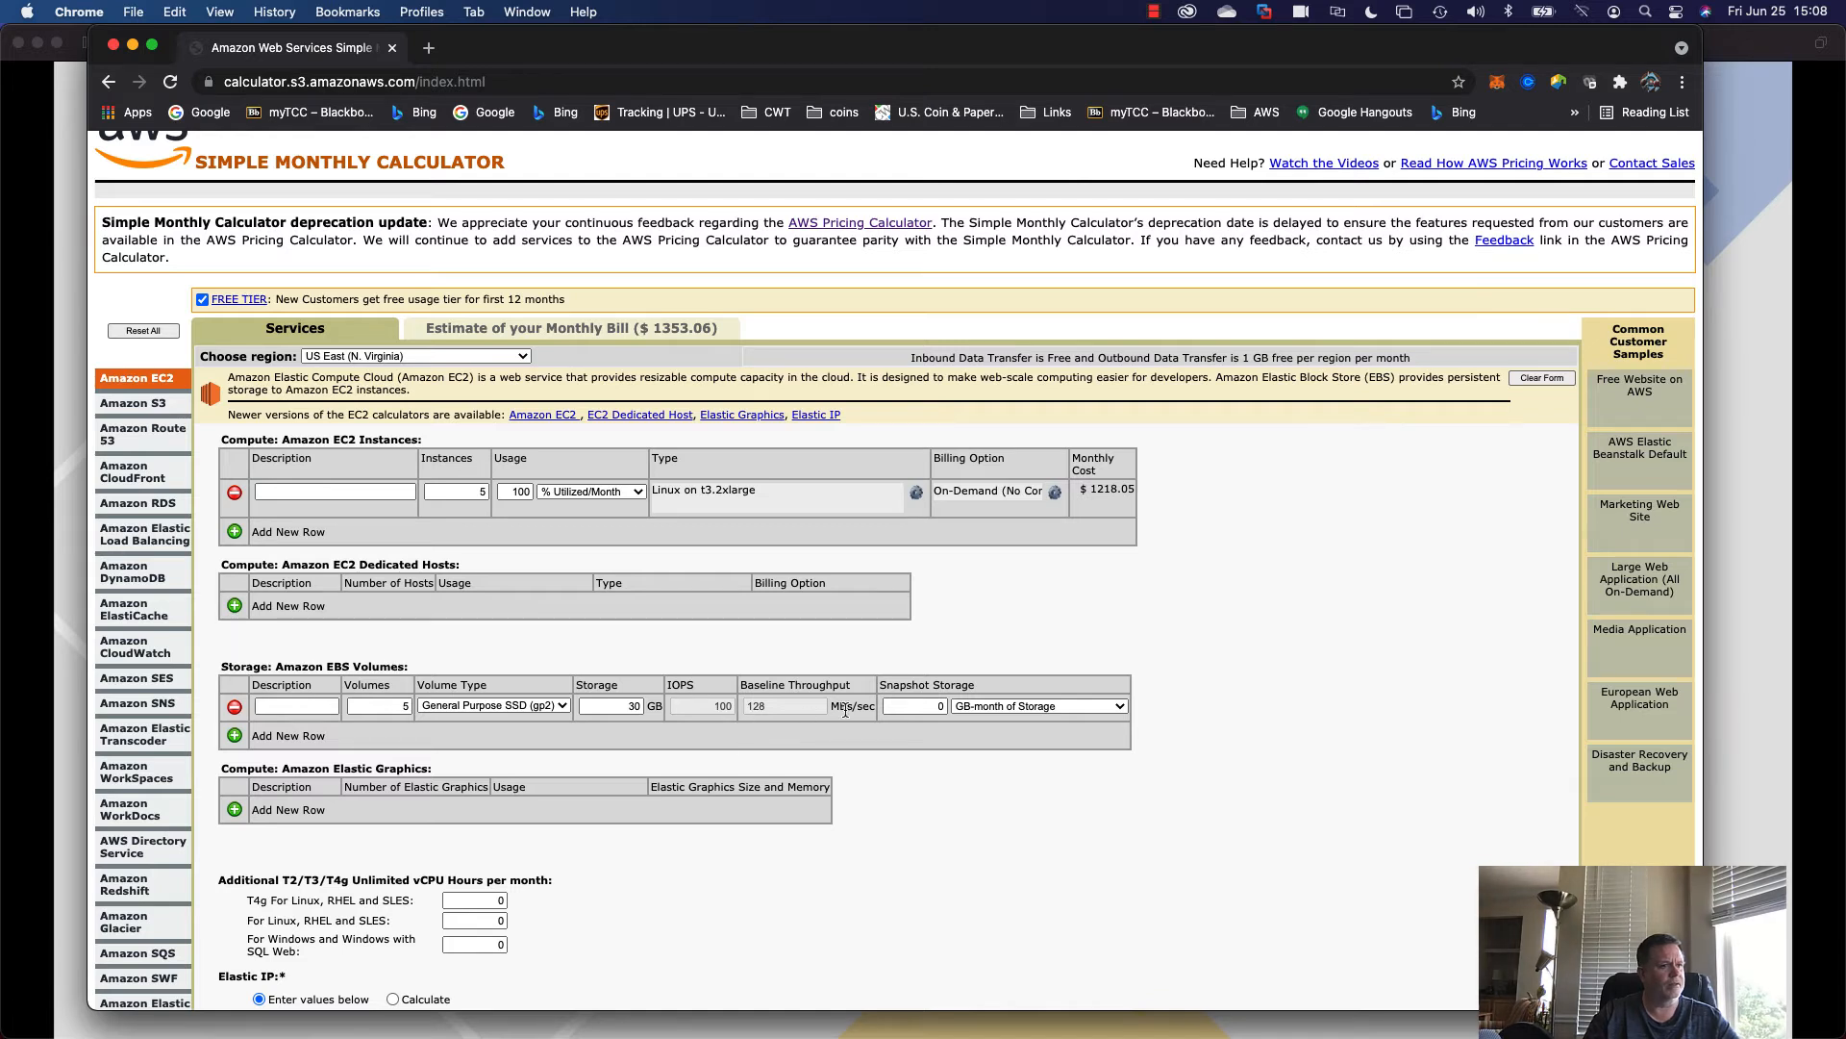
click(916, 707)
click(917, 708)
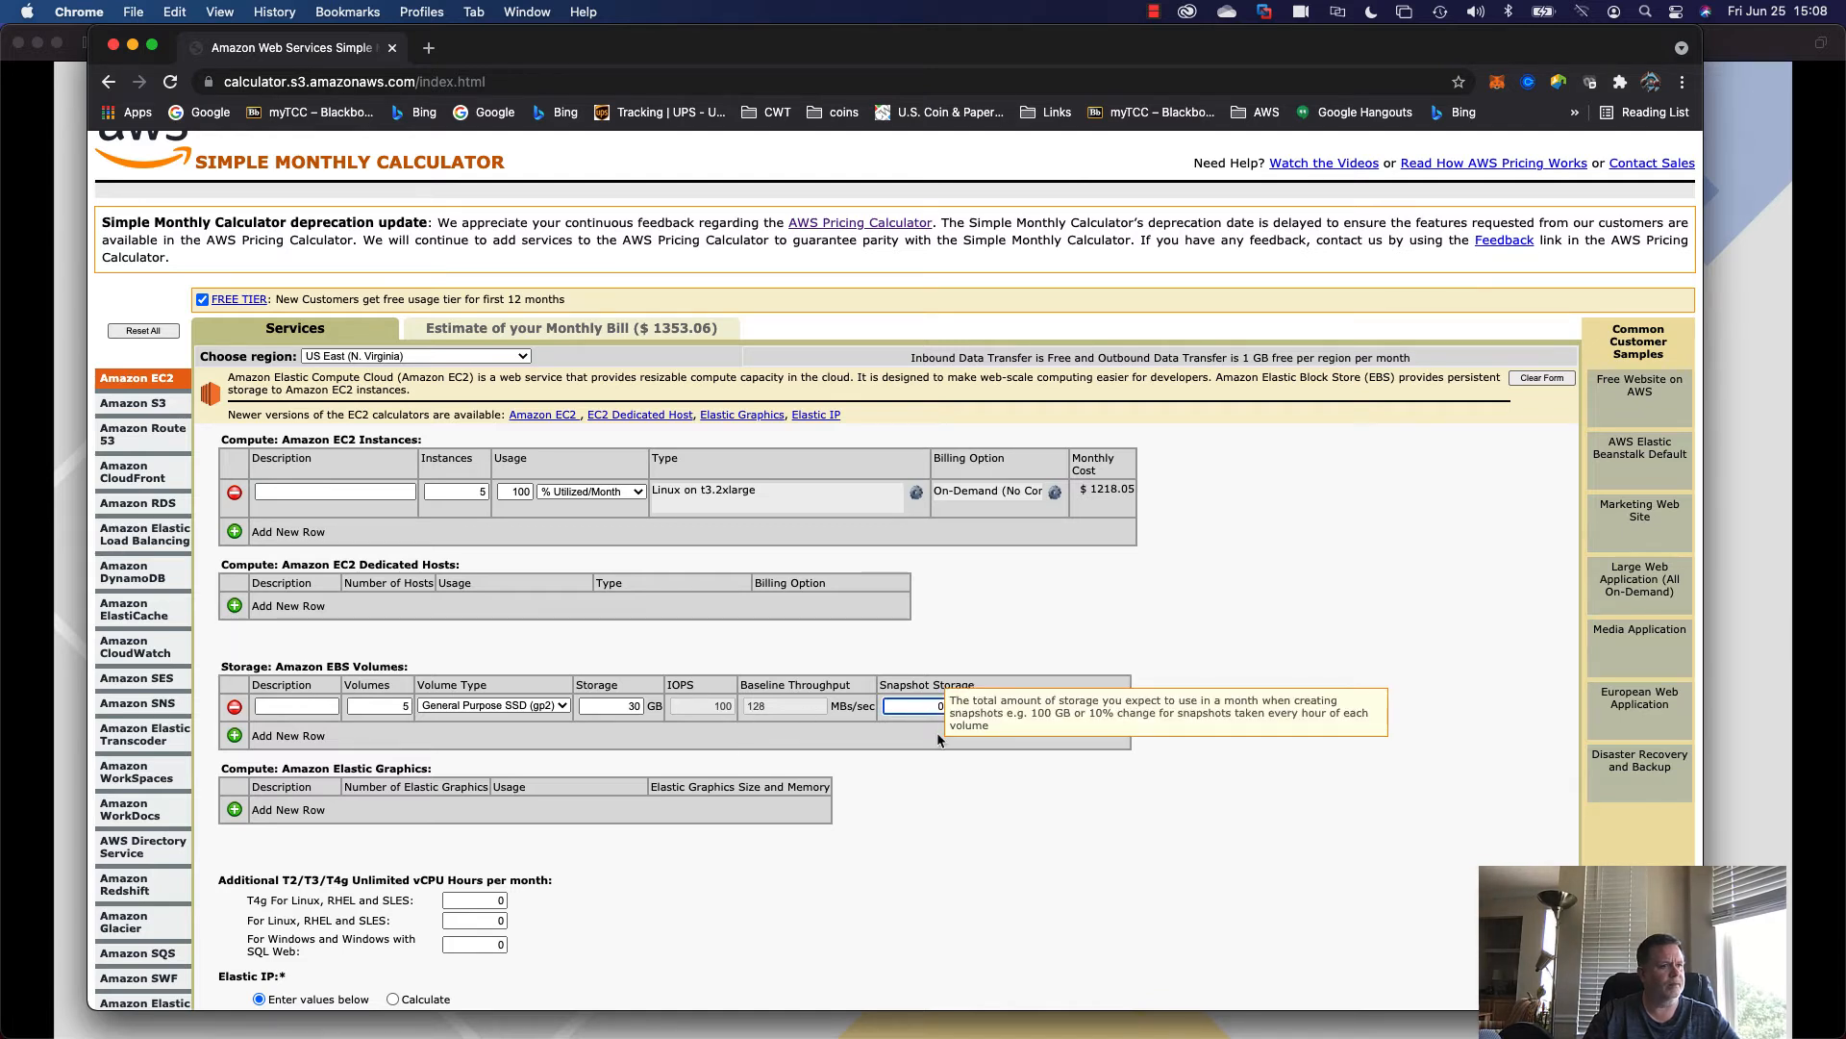
click(933, 730)
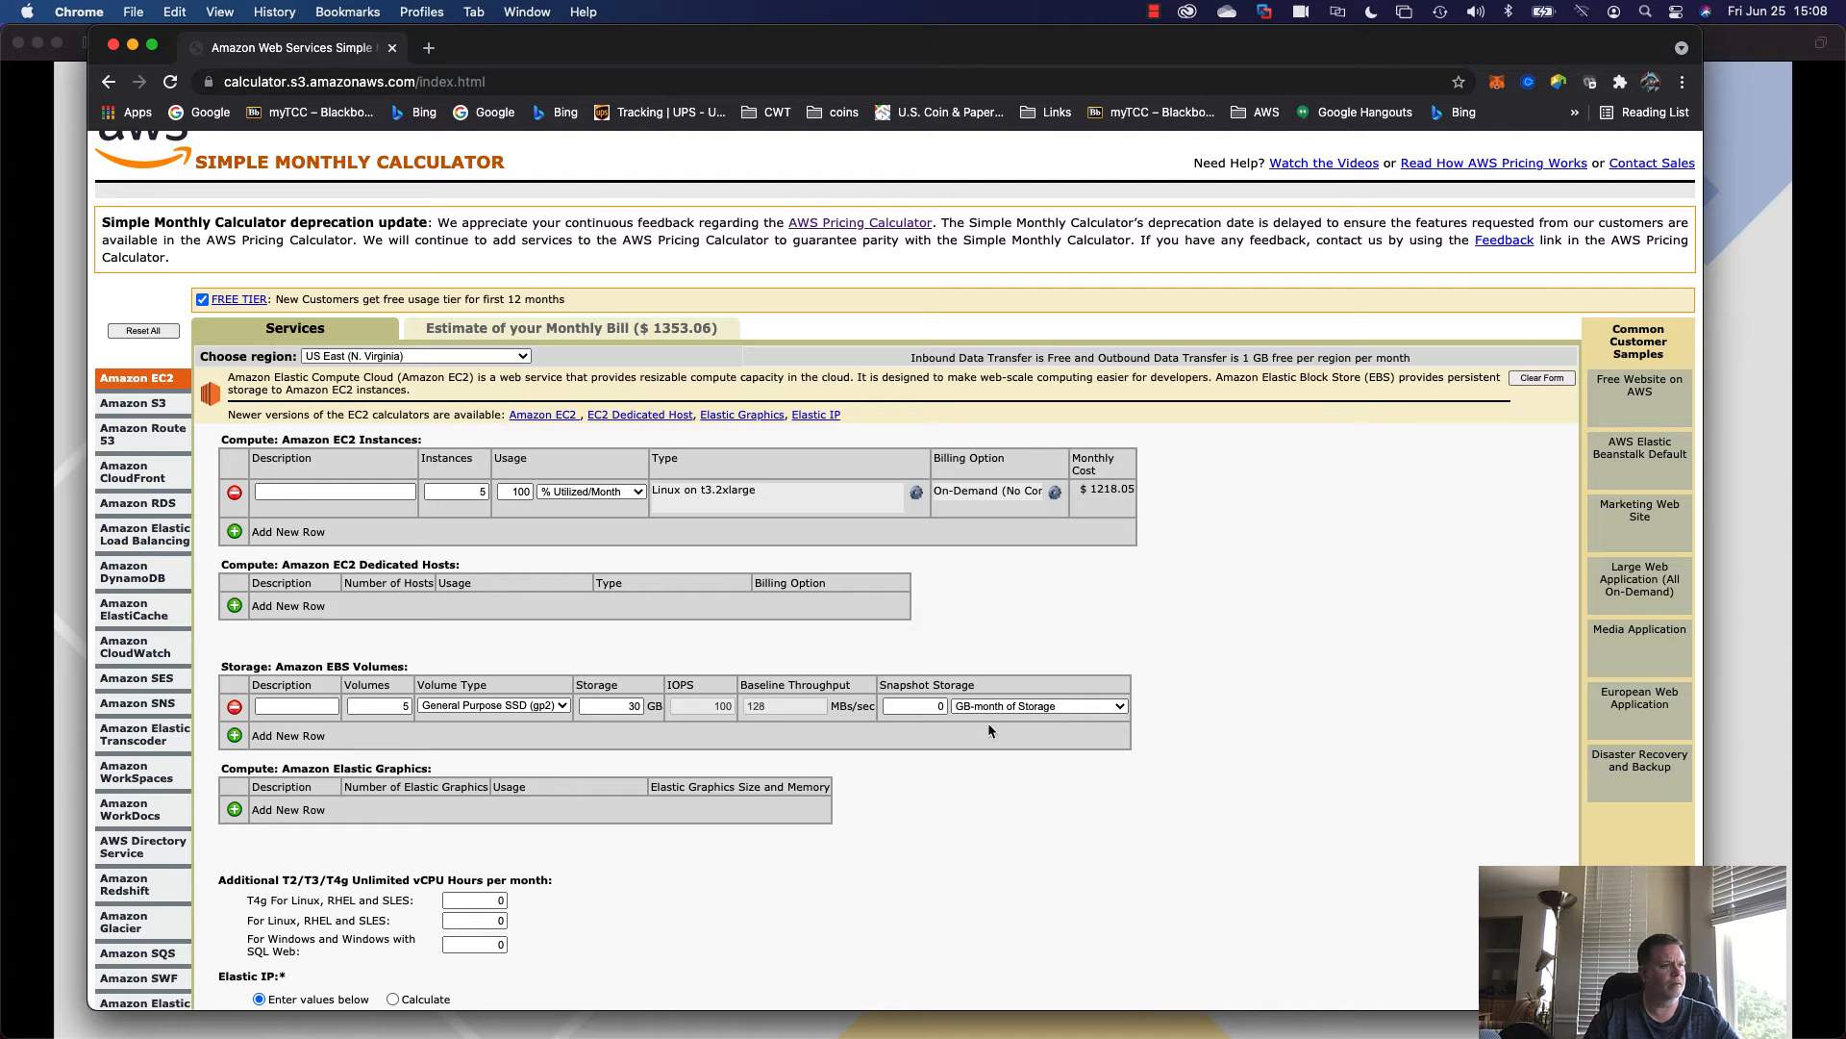
Enter the description EBS for the storage volume row and EC2 for the compute instance row.
click(313, 708)
text(EBS)
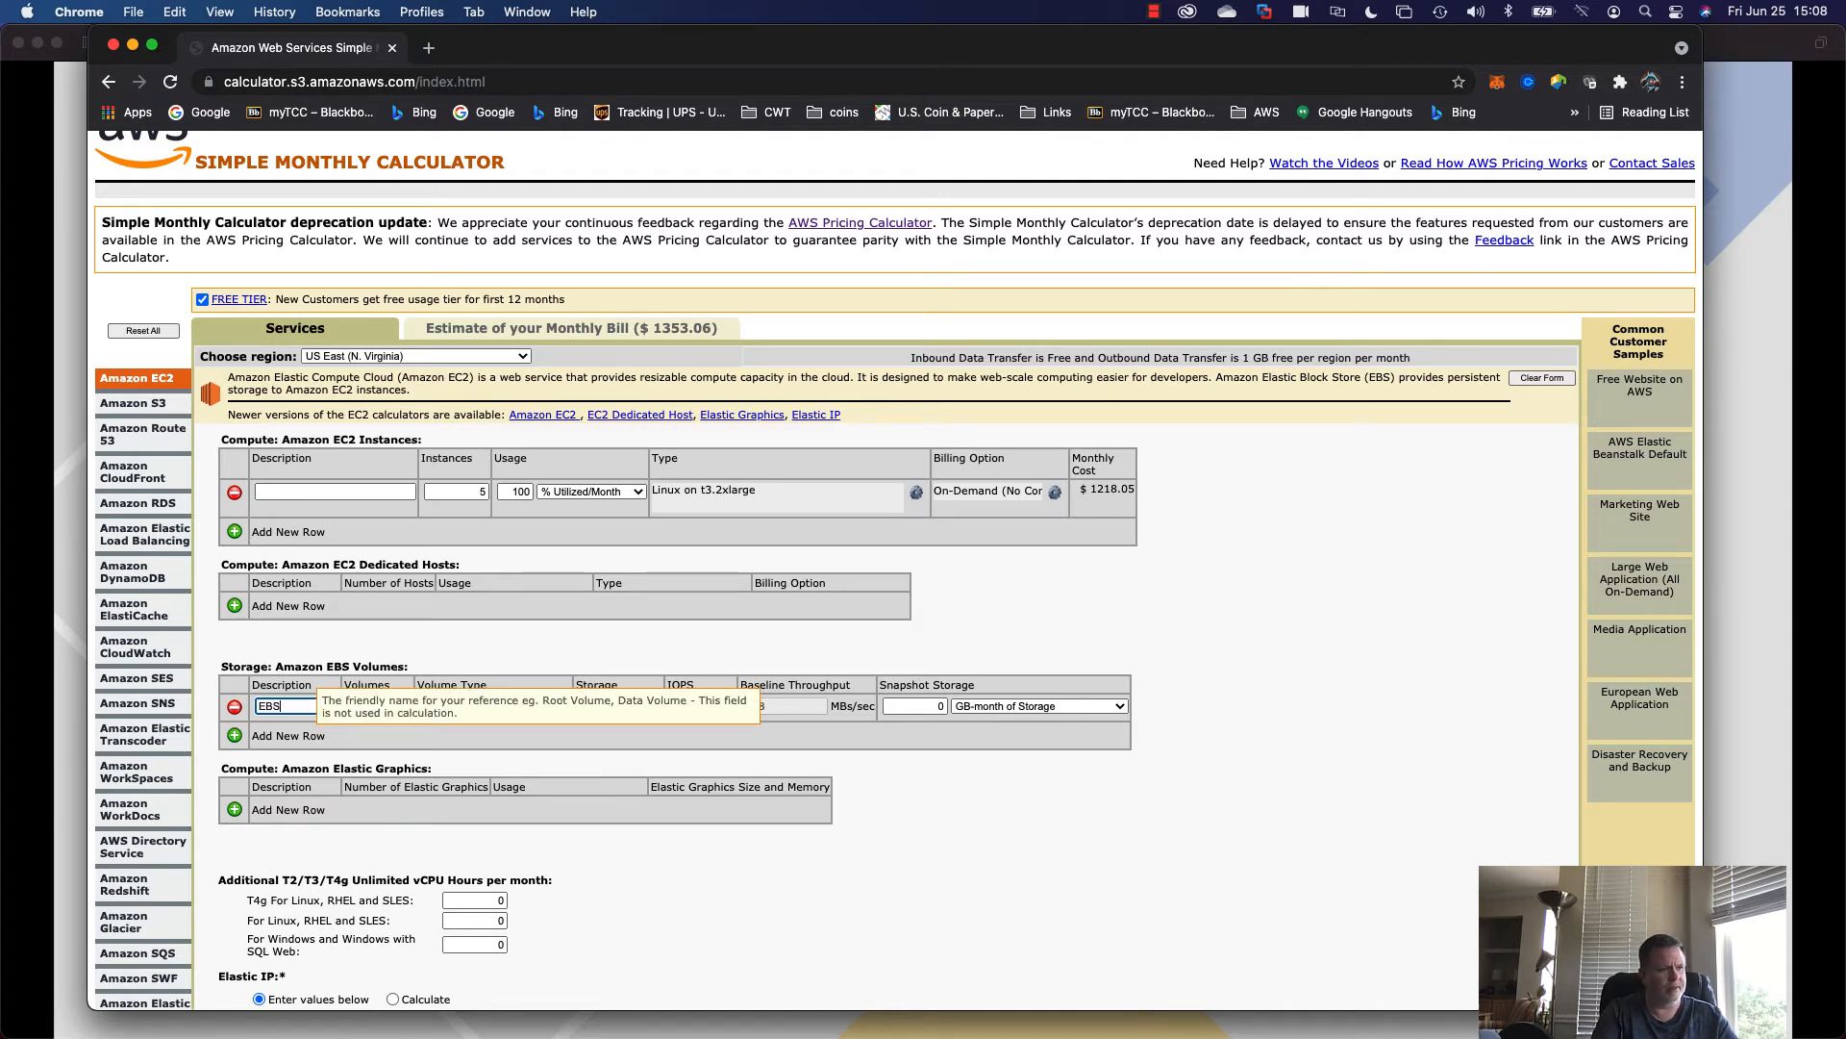
click(341, 493)
text(EC2)
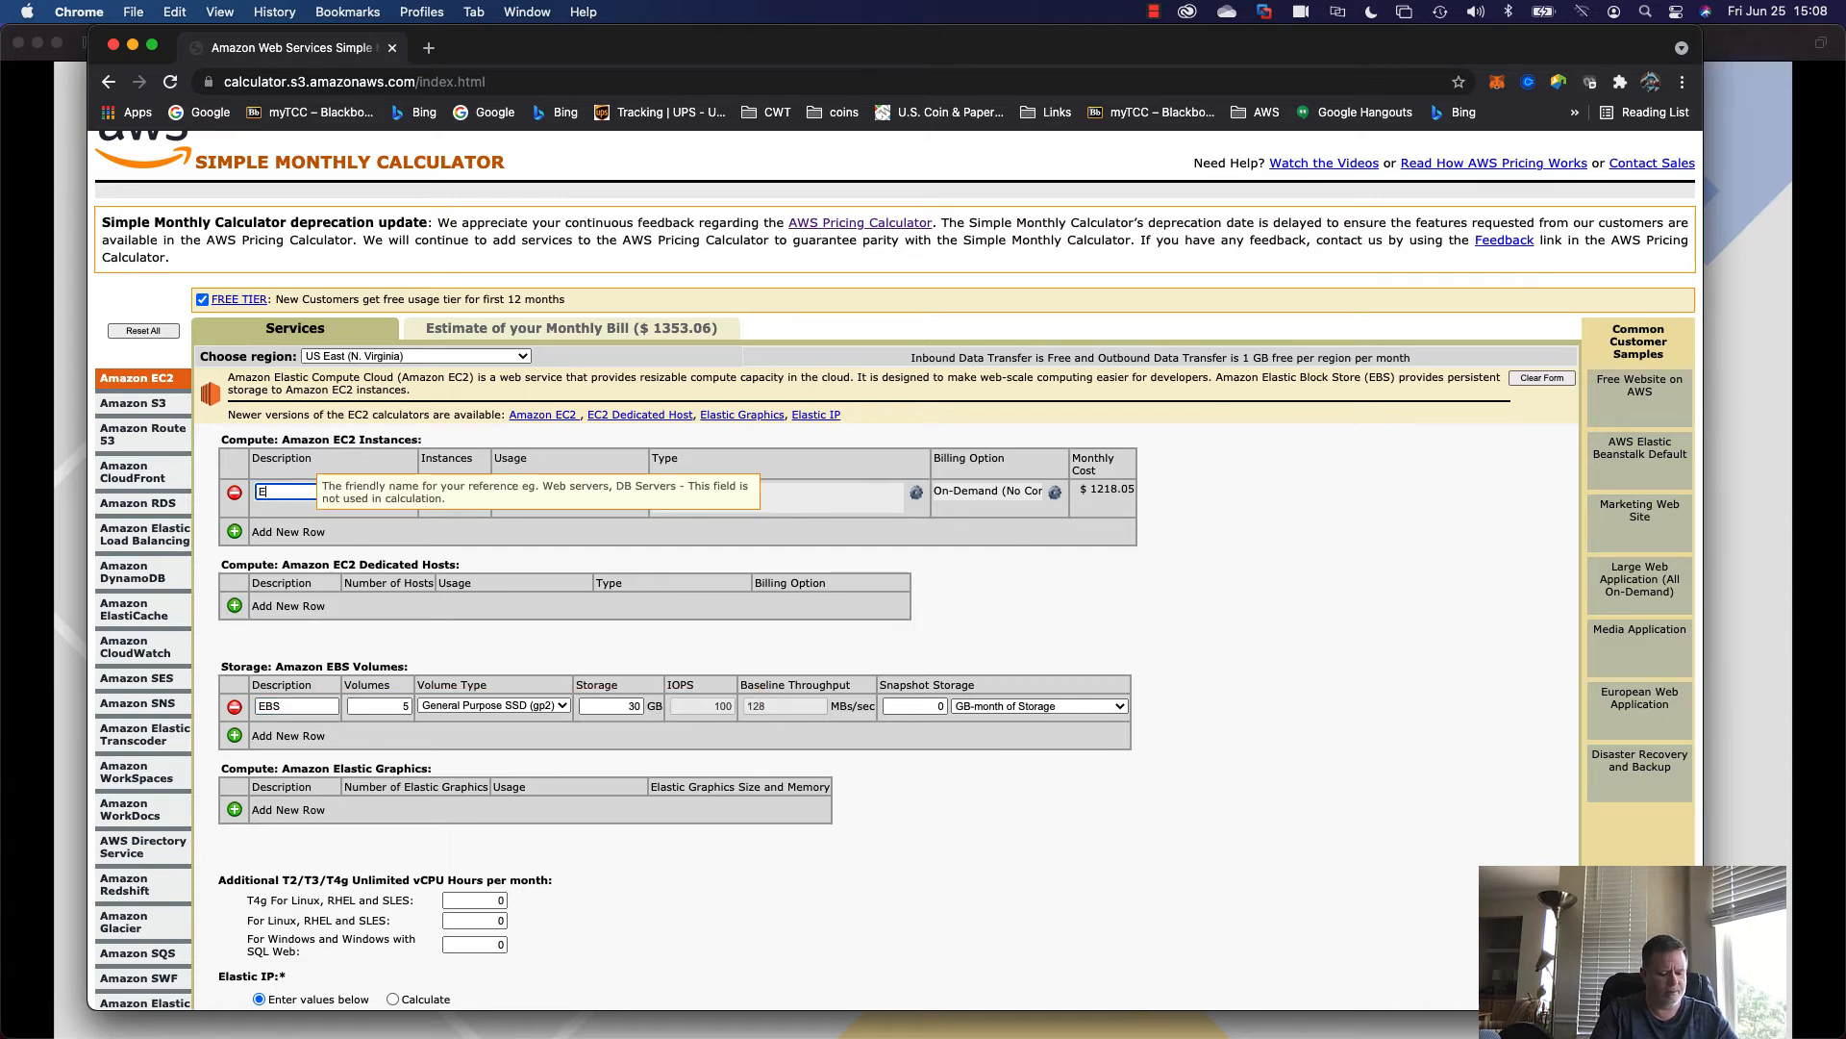
click(746, 733)
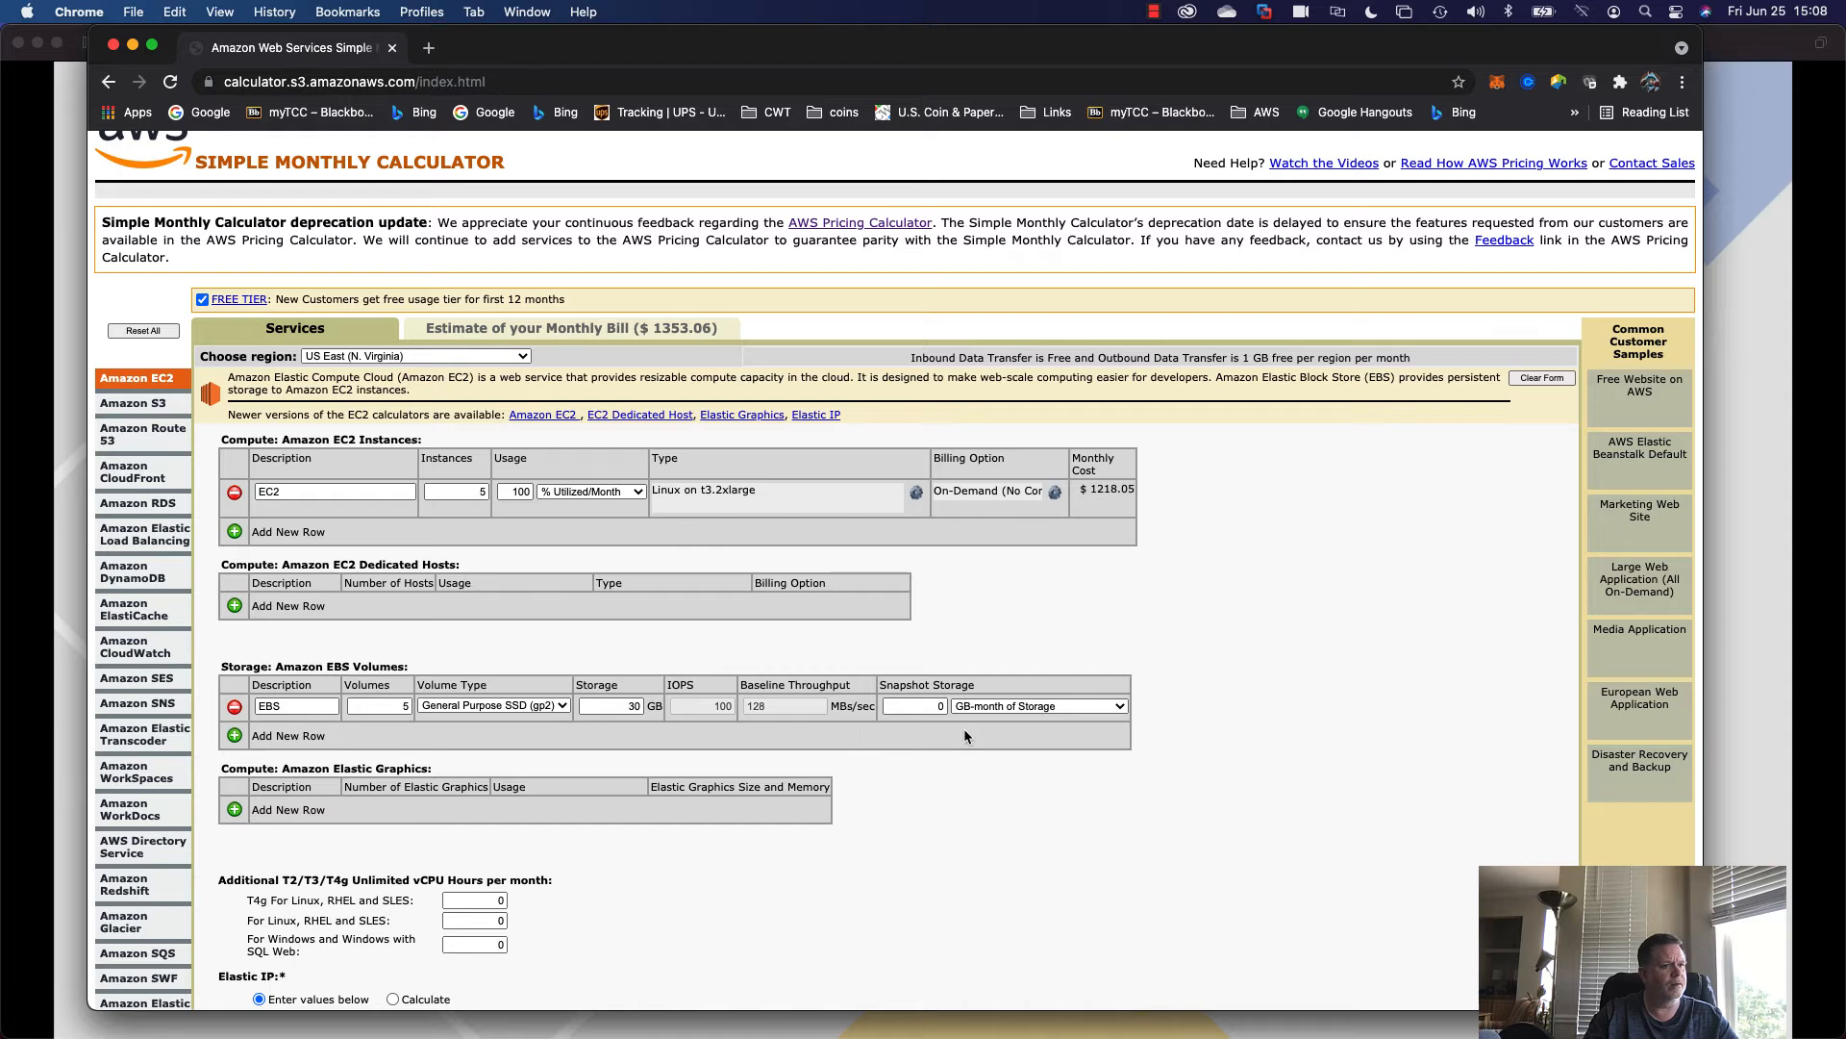
Set the snapshot storage of the EBS volume row to 150 GB-month of storage.
click(934, 712)
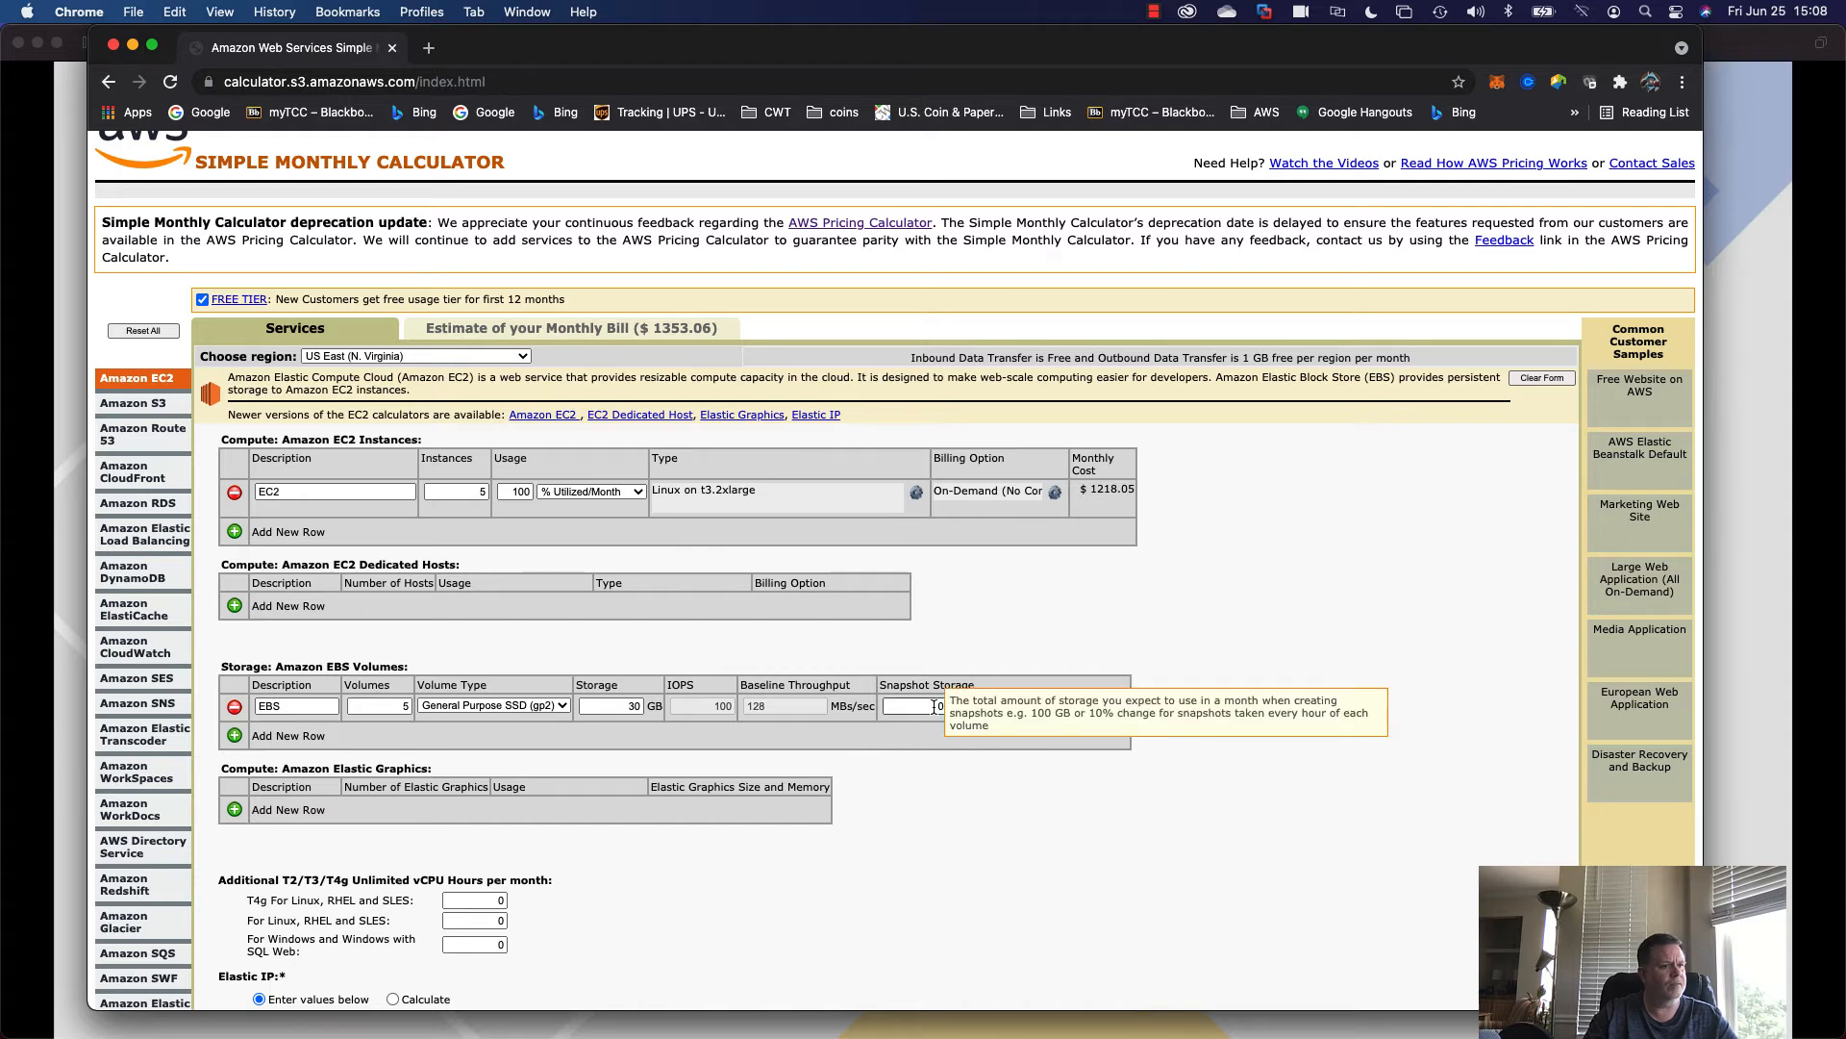
click(934, 705)
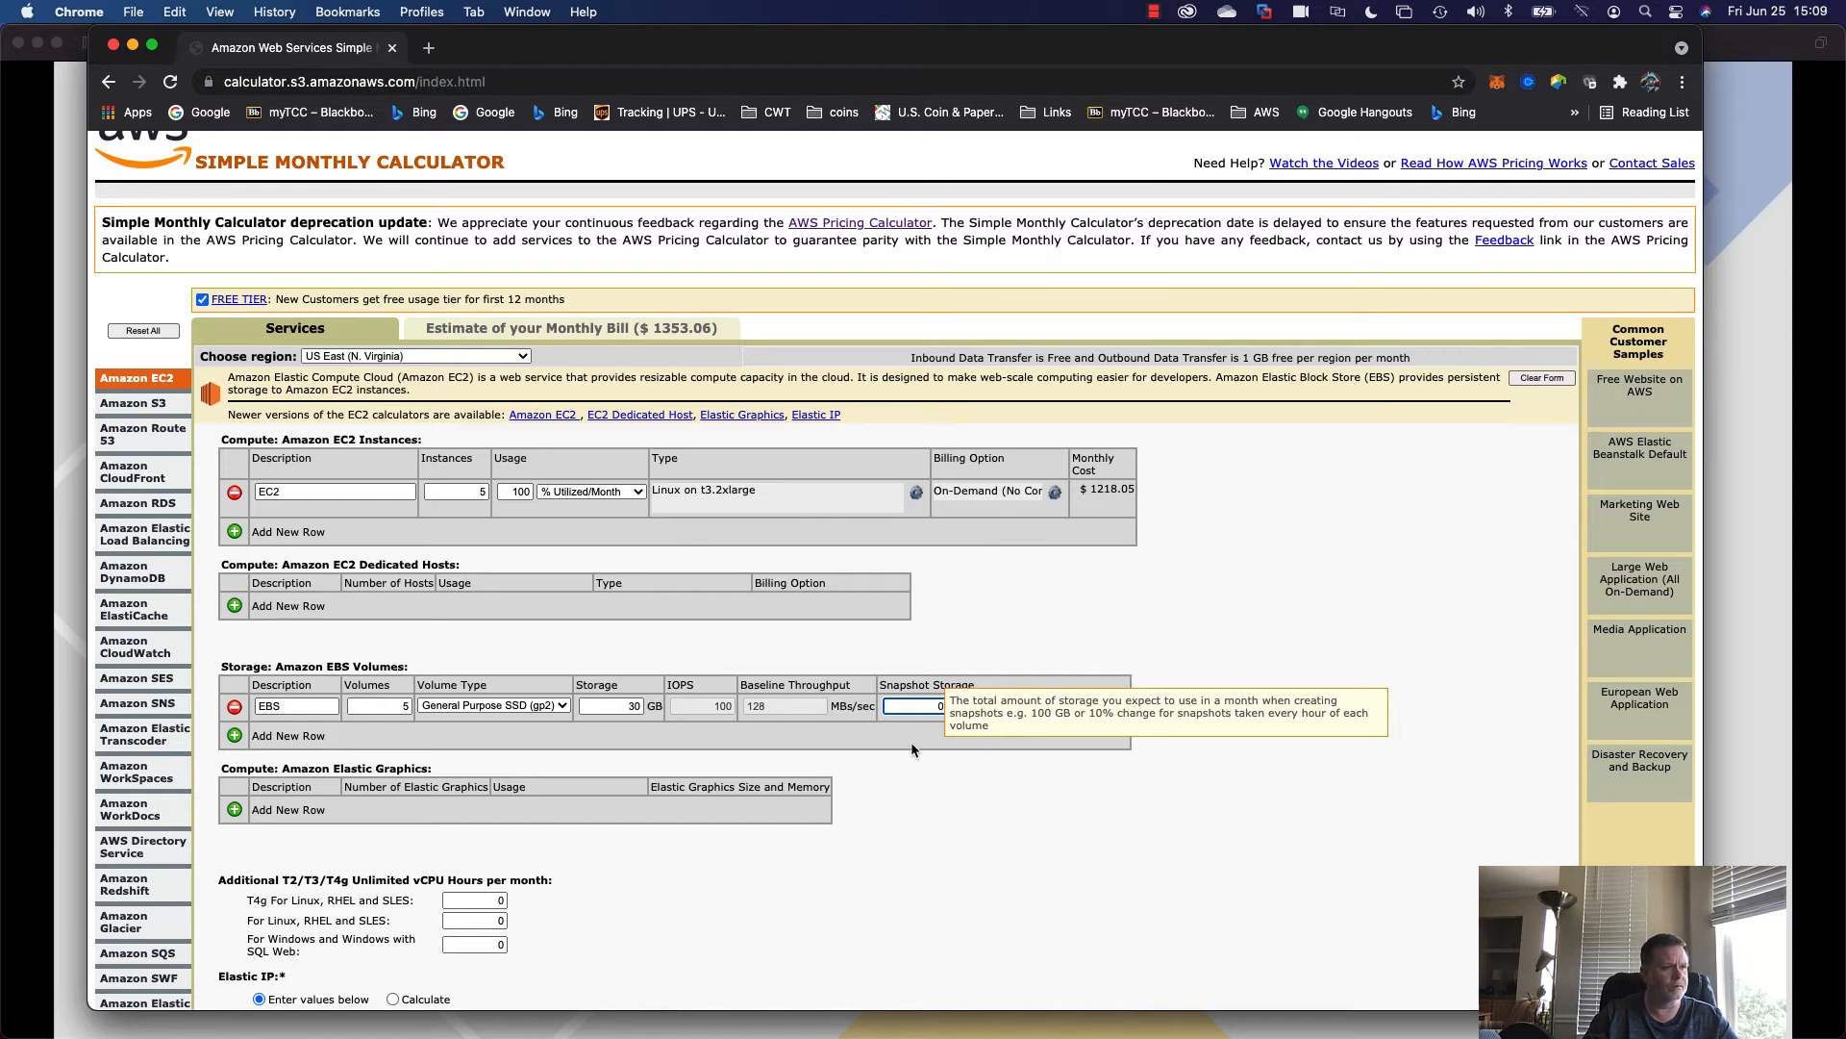
click(964, 748)
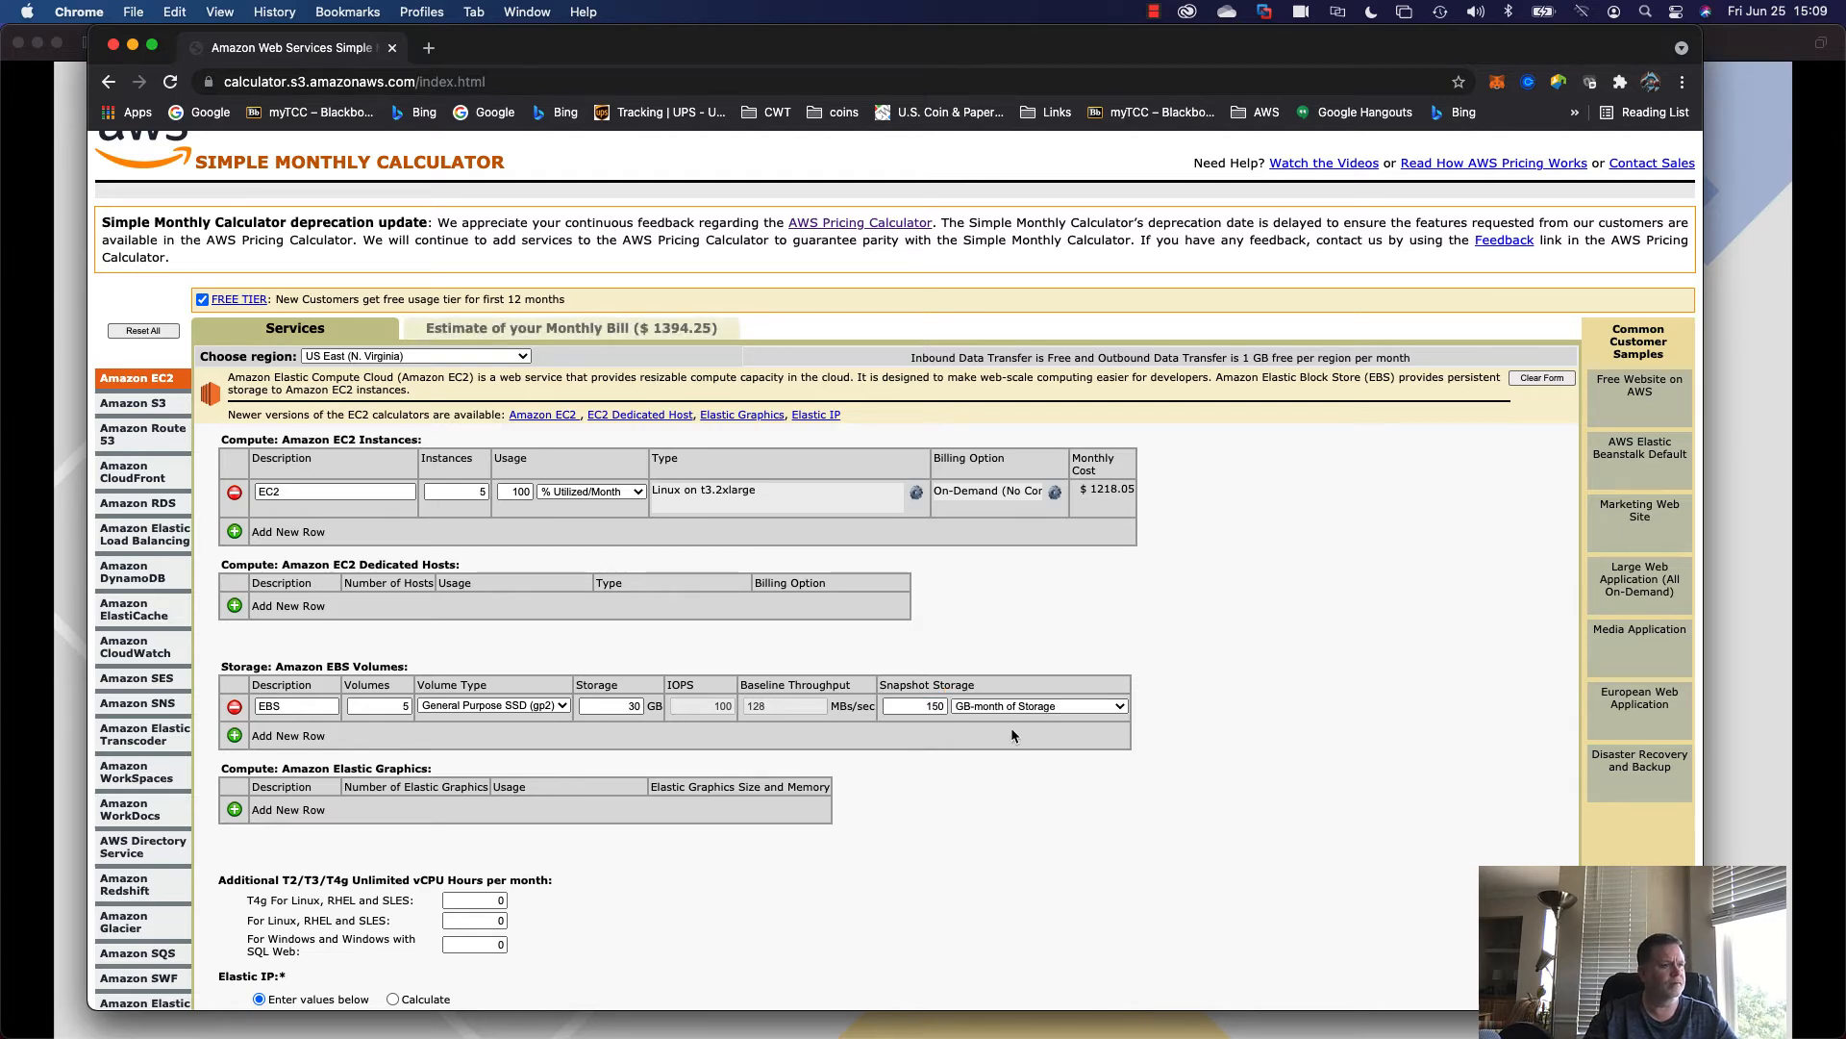
Set Data Transfer Out to 10 GB/Month in the EC2 data transfer settings and check the monthly bill estimate.
scroll(983, 736, down, 4)
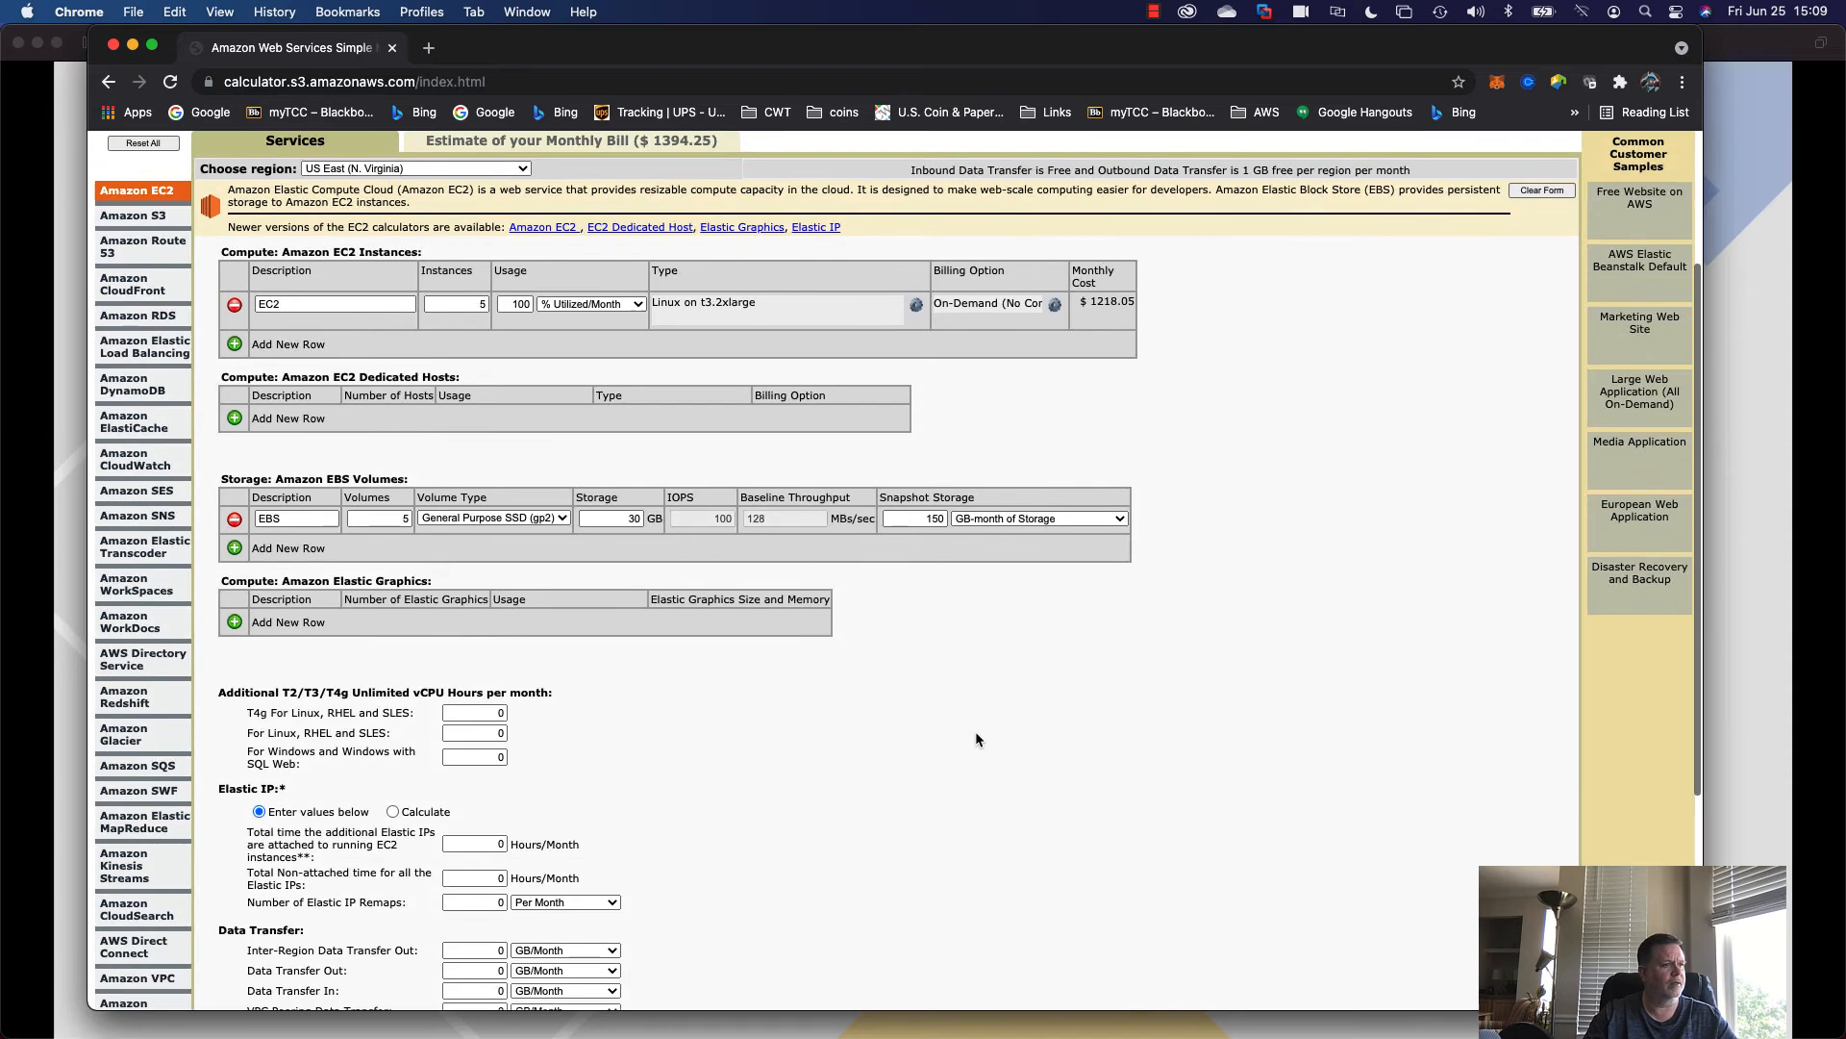
scroll(975, 739, down, 3)
scroll(950, 737, down, 1)
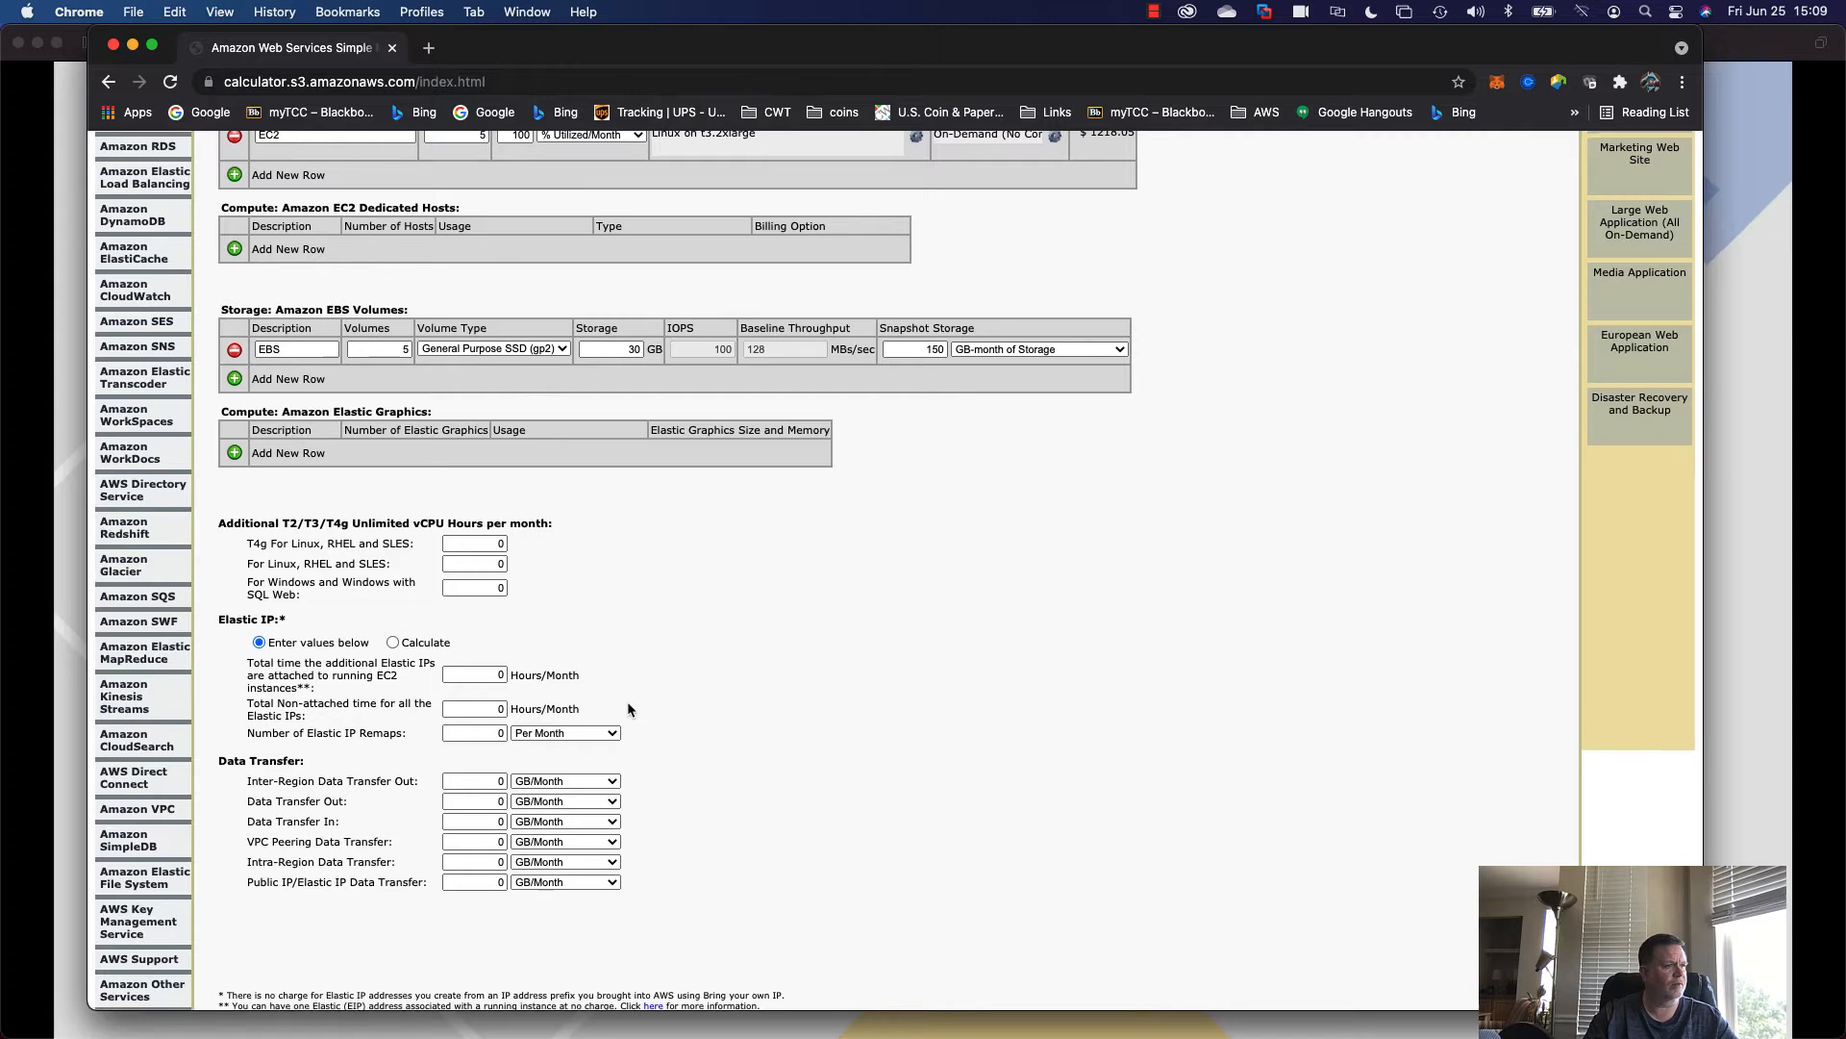
scroll(627, 709, down, 1)
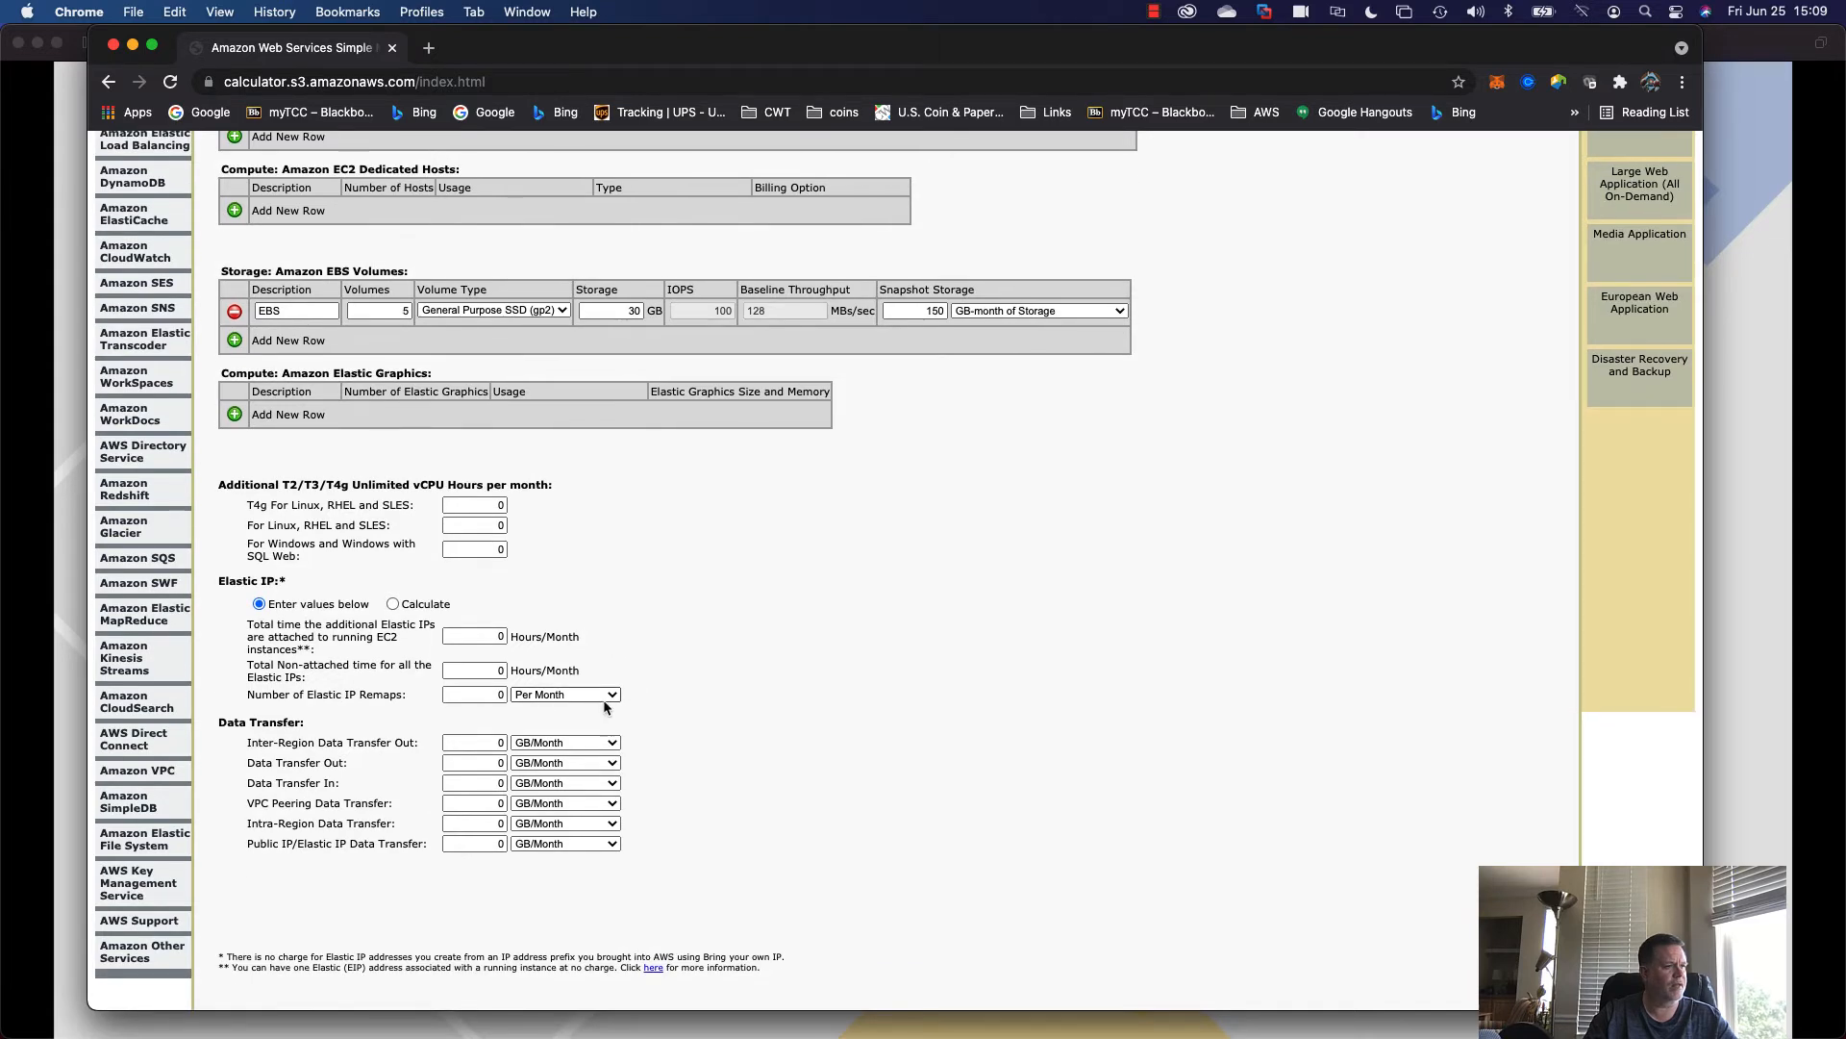
scroll(604, 704, down, 2)
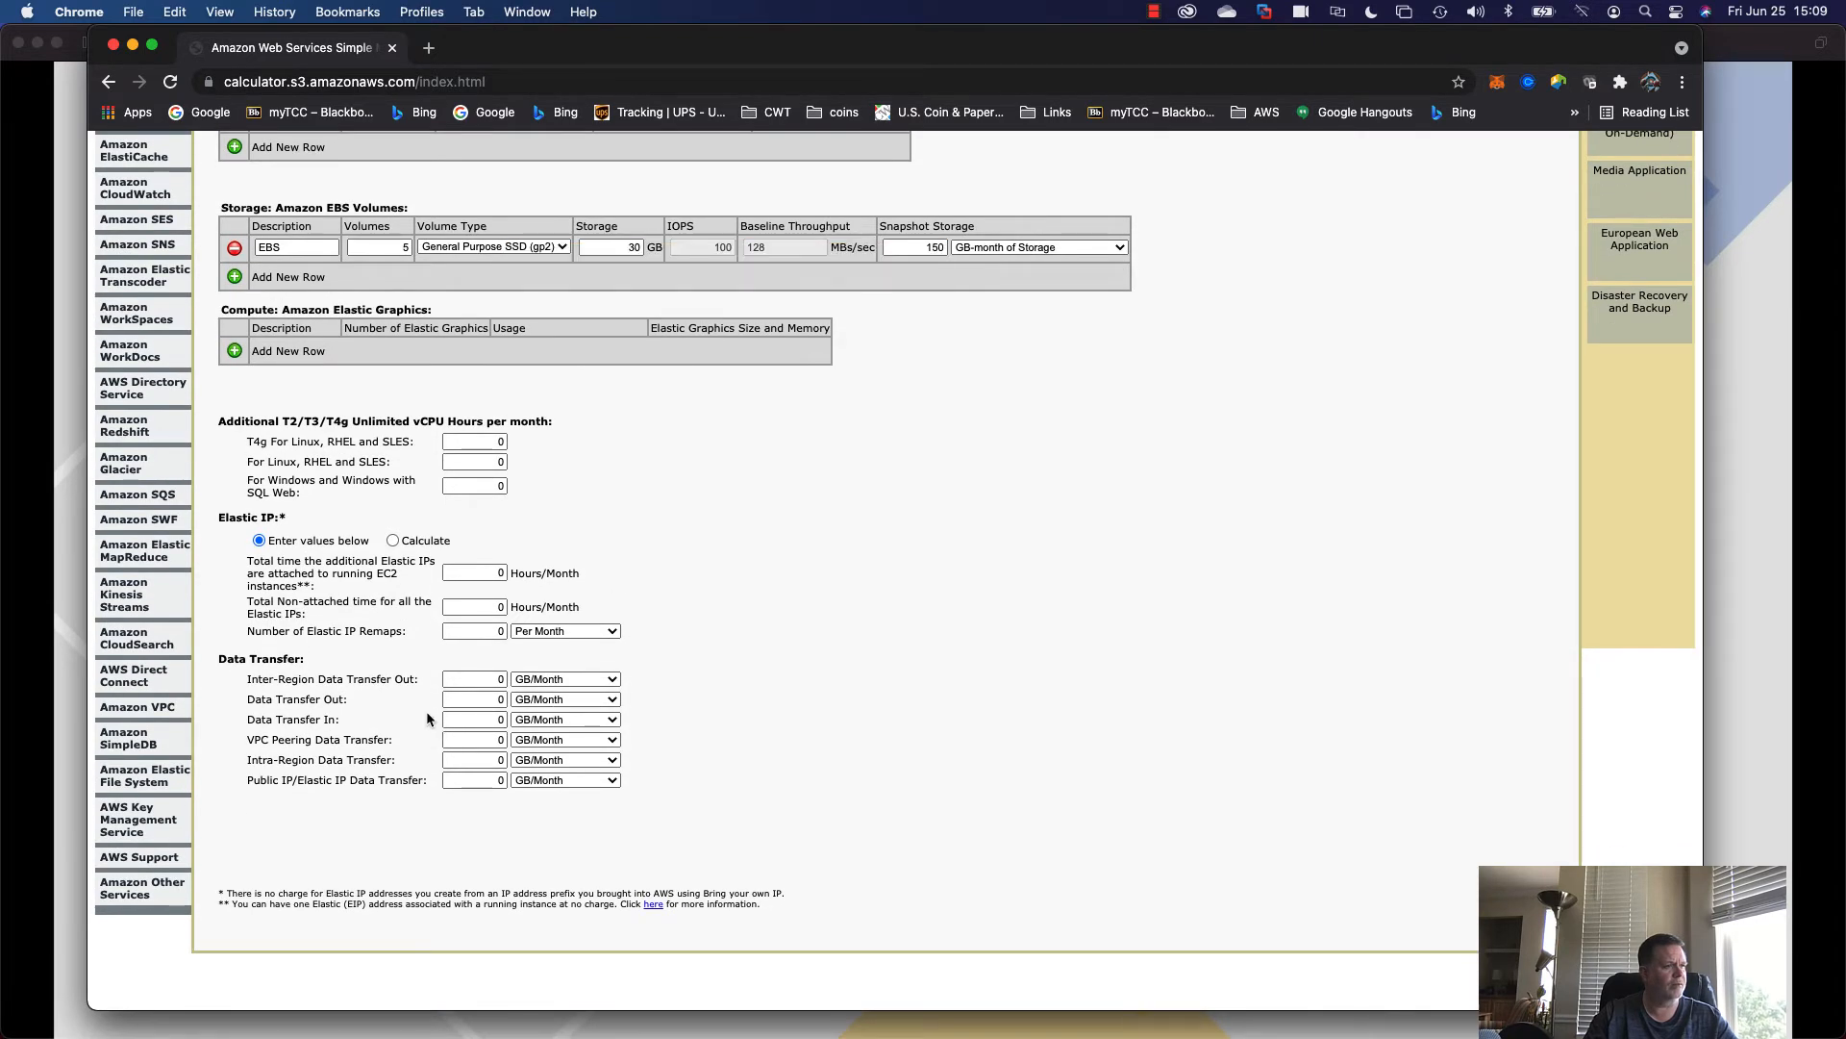
click(476, 702)
text(1)
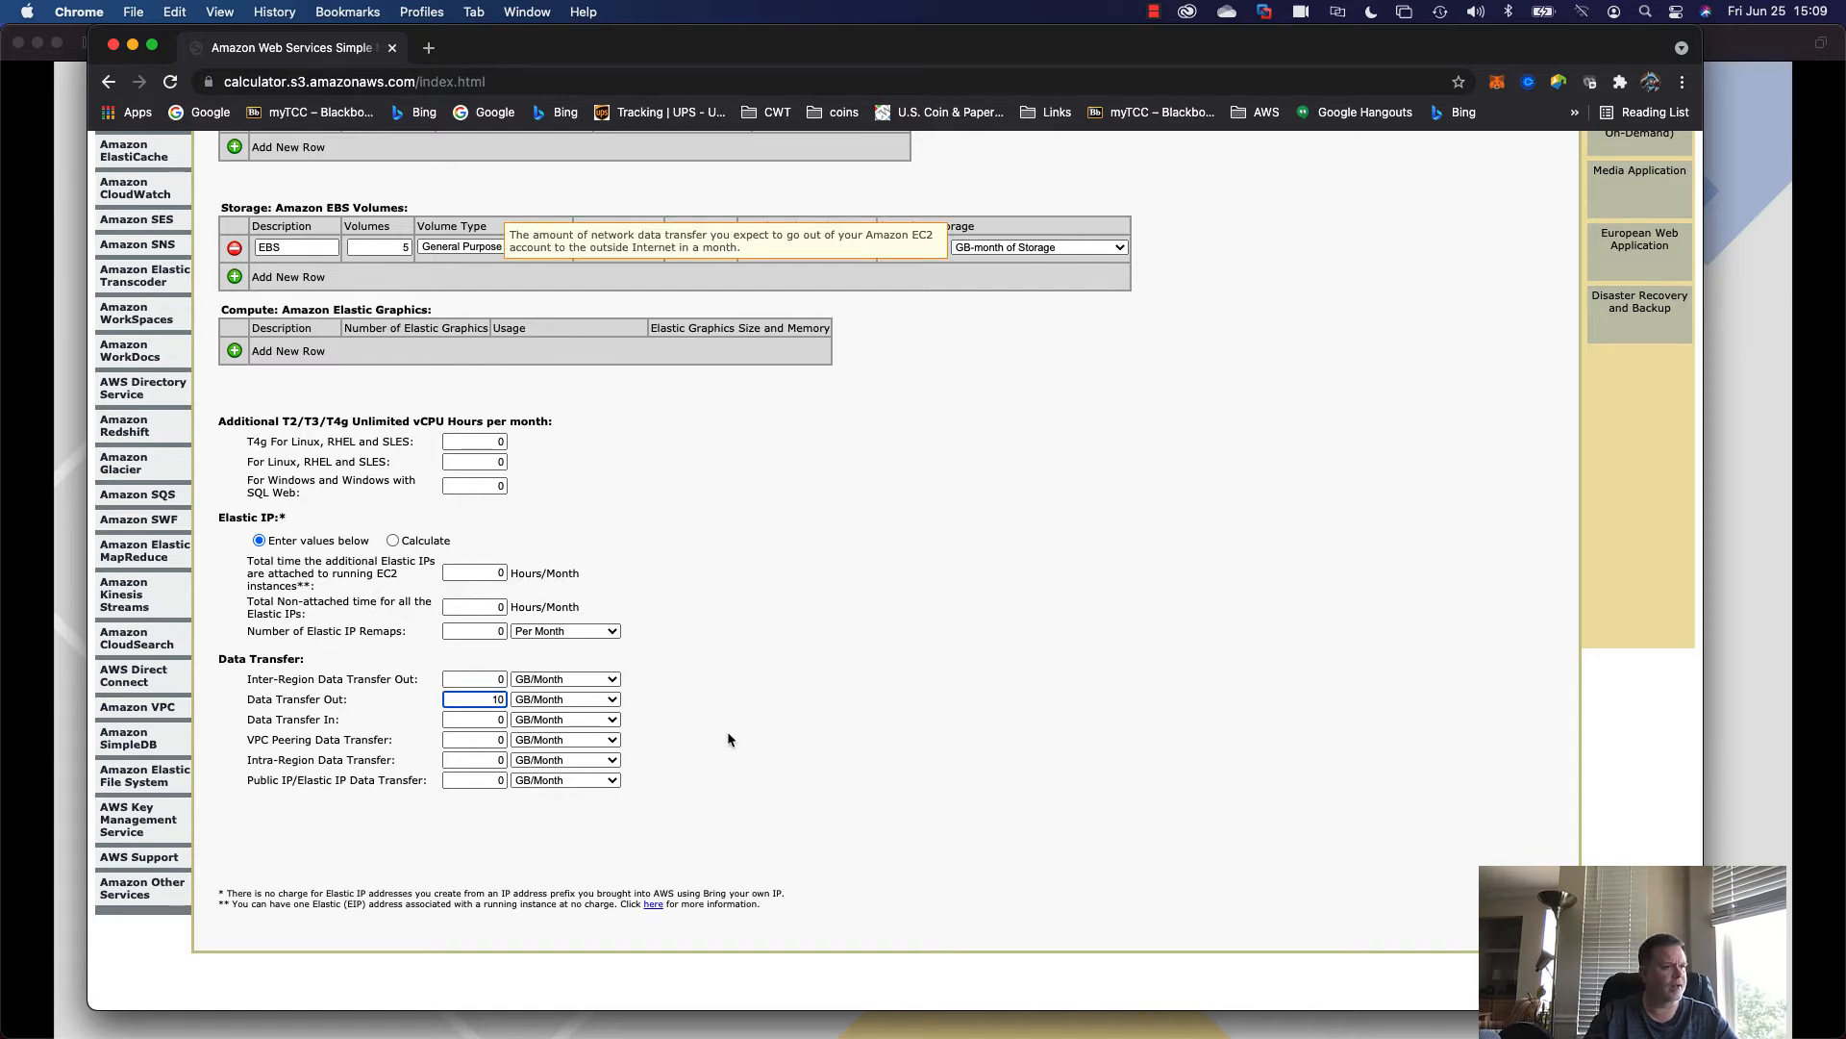
scroll(727, 731, down, 2)
scroll(727, 731, up, 4)
scroll(727, 731, up, 4)
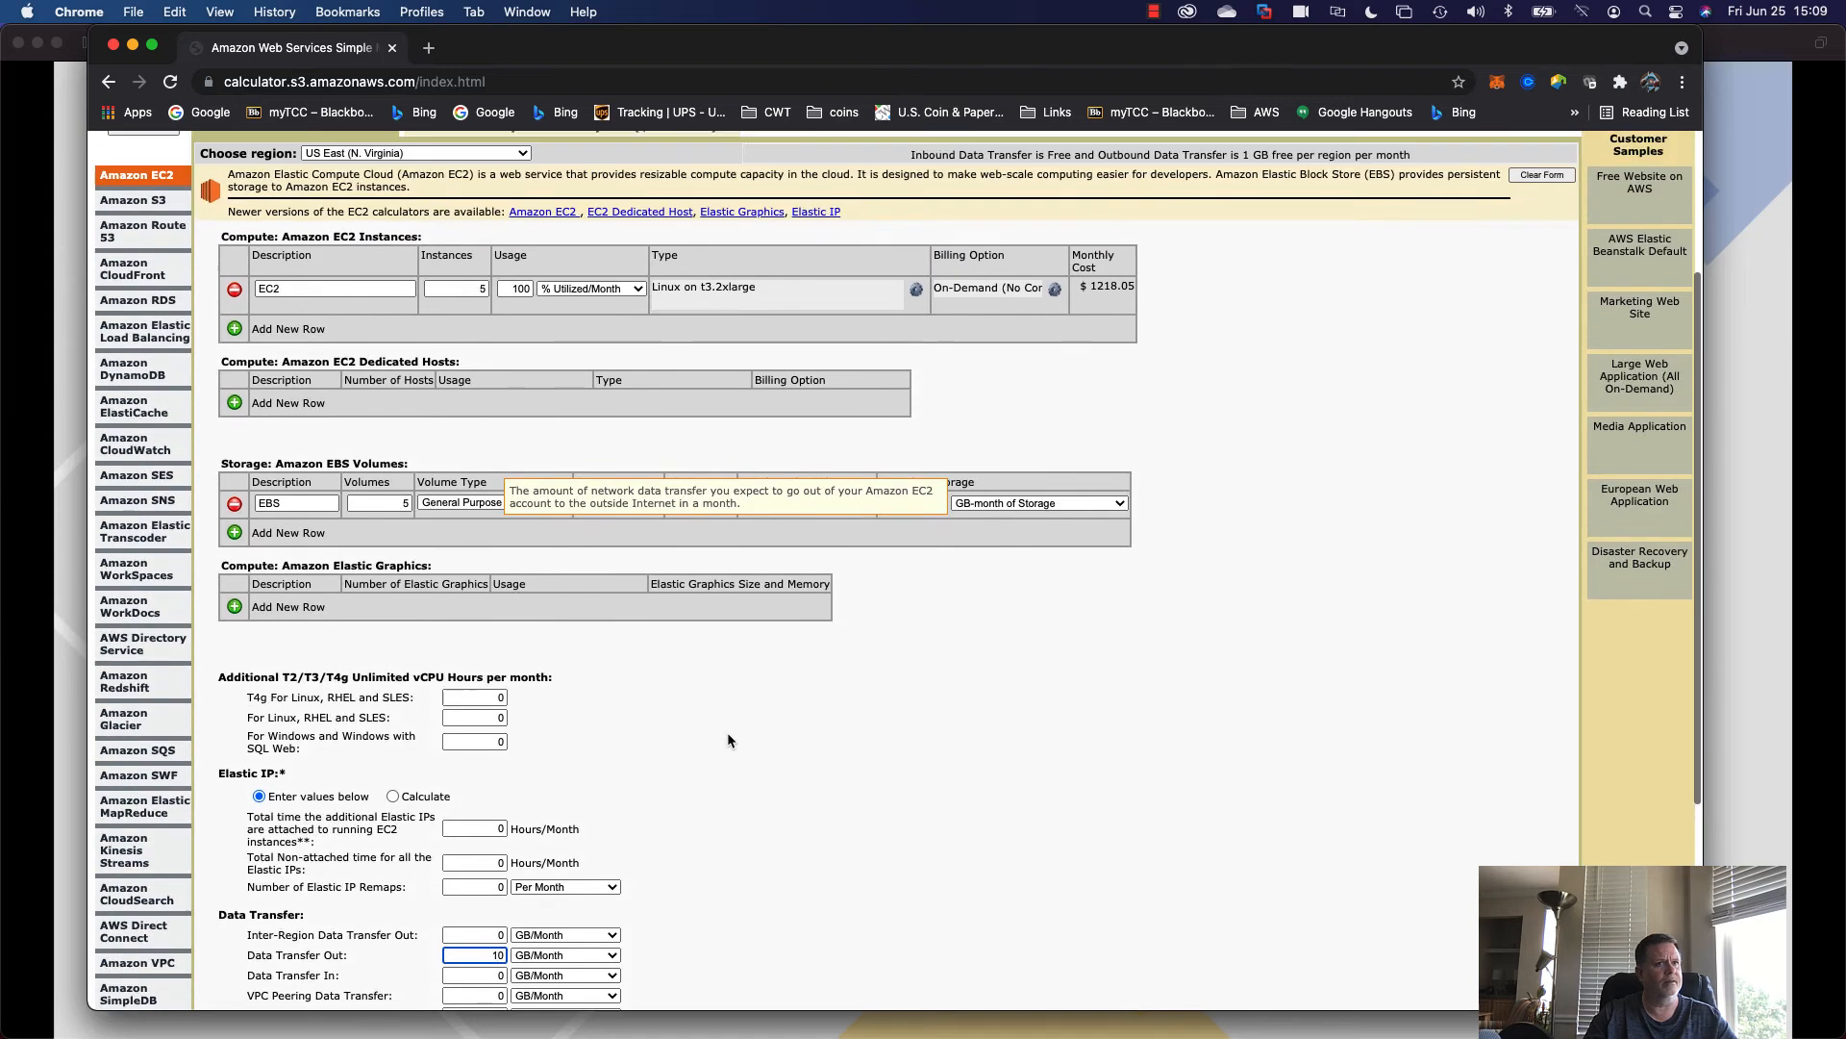
scroll(733, 721, up, 1)
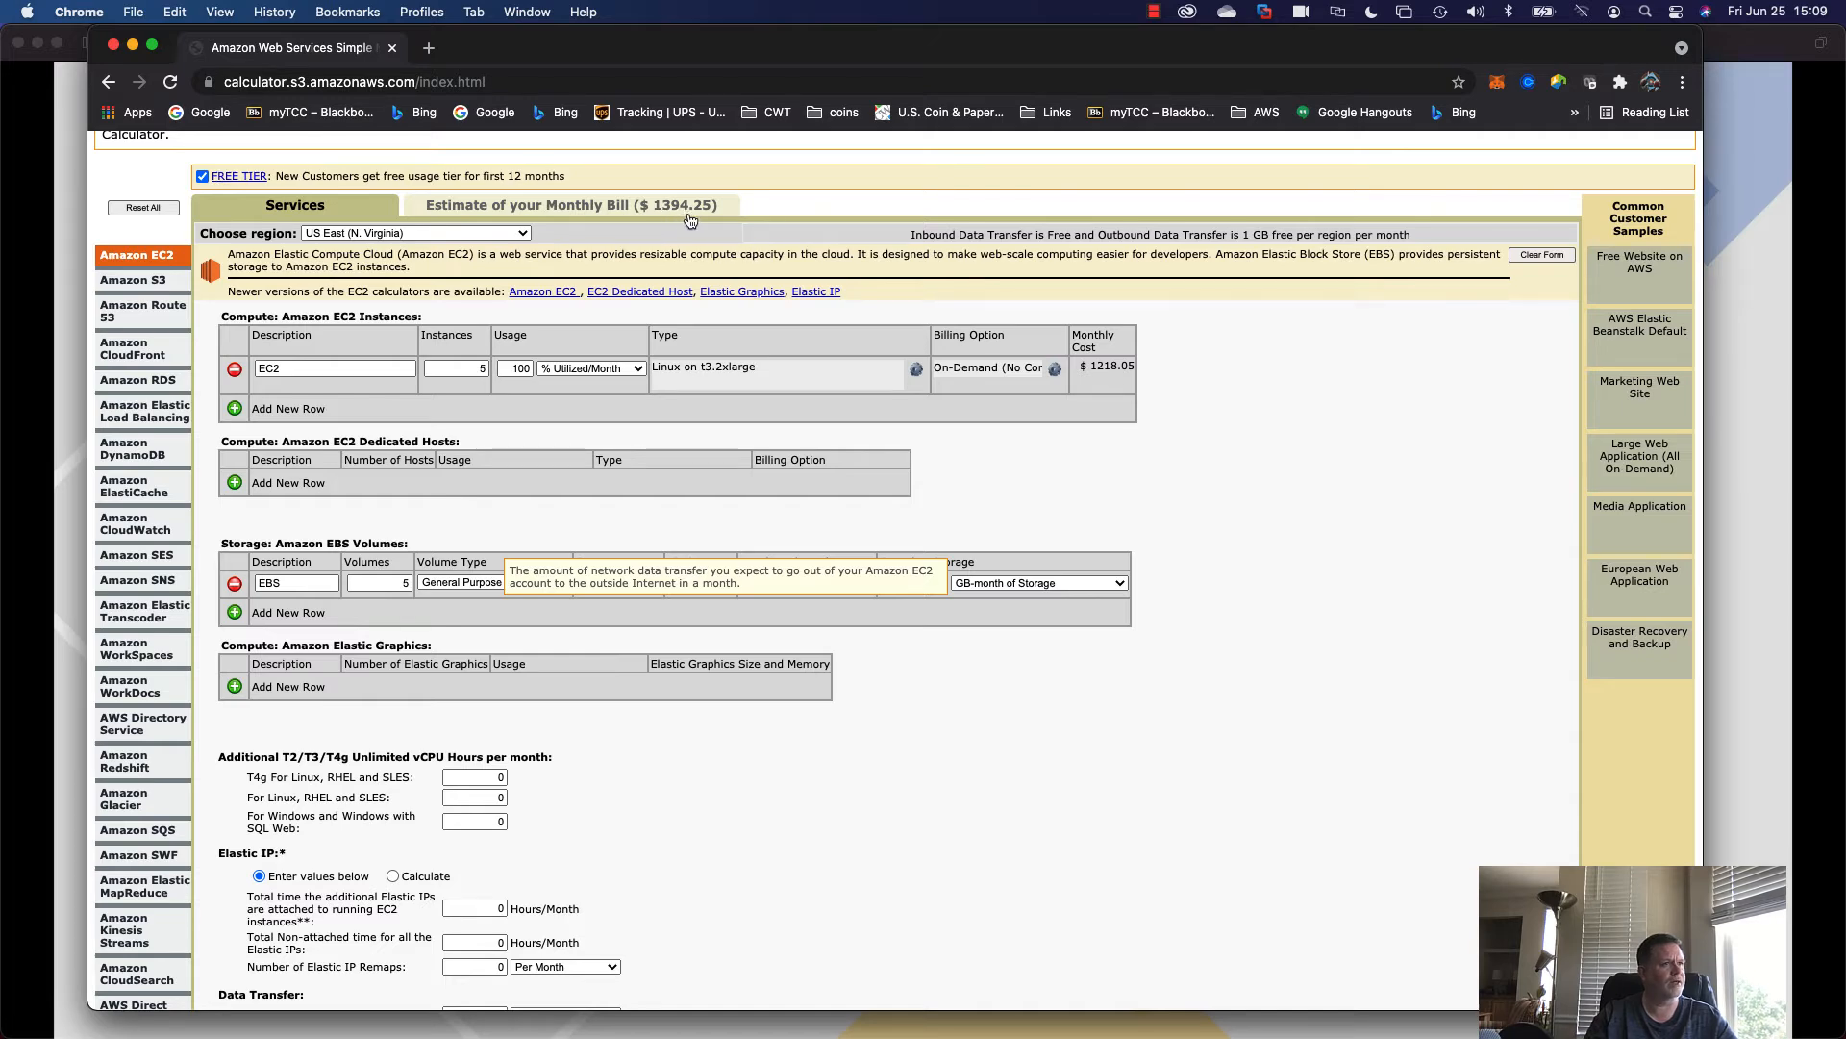
text(10)
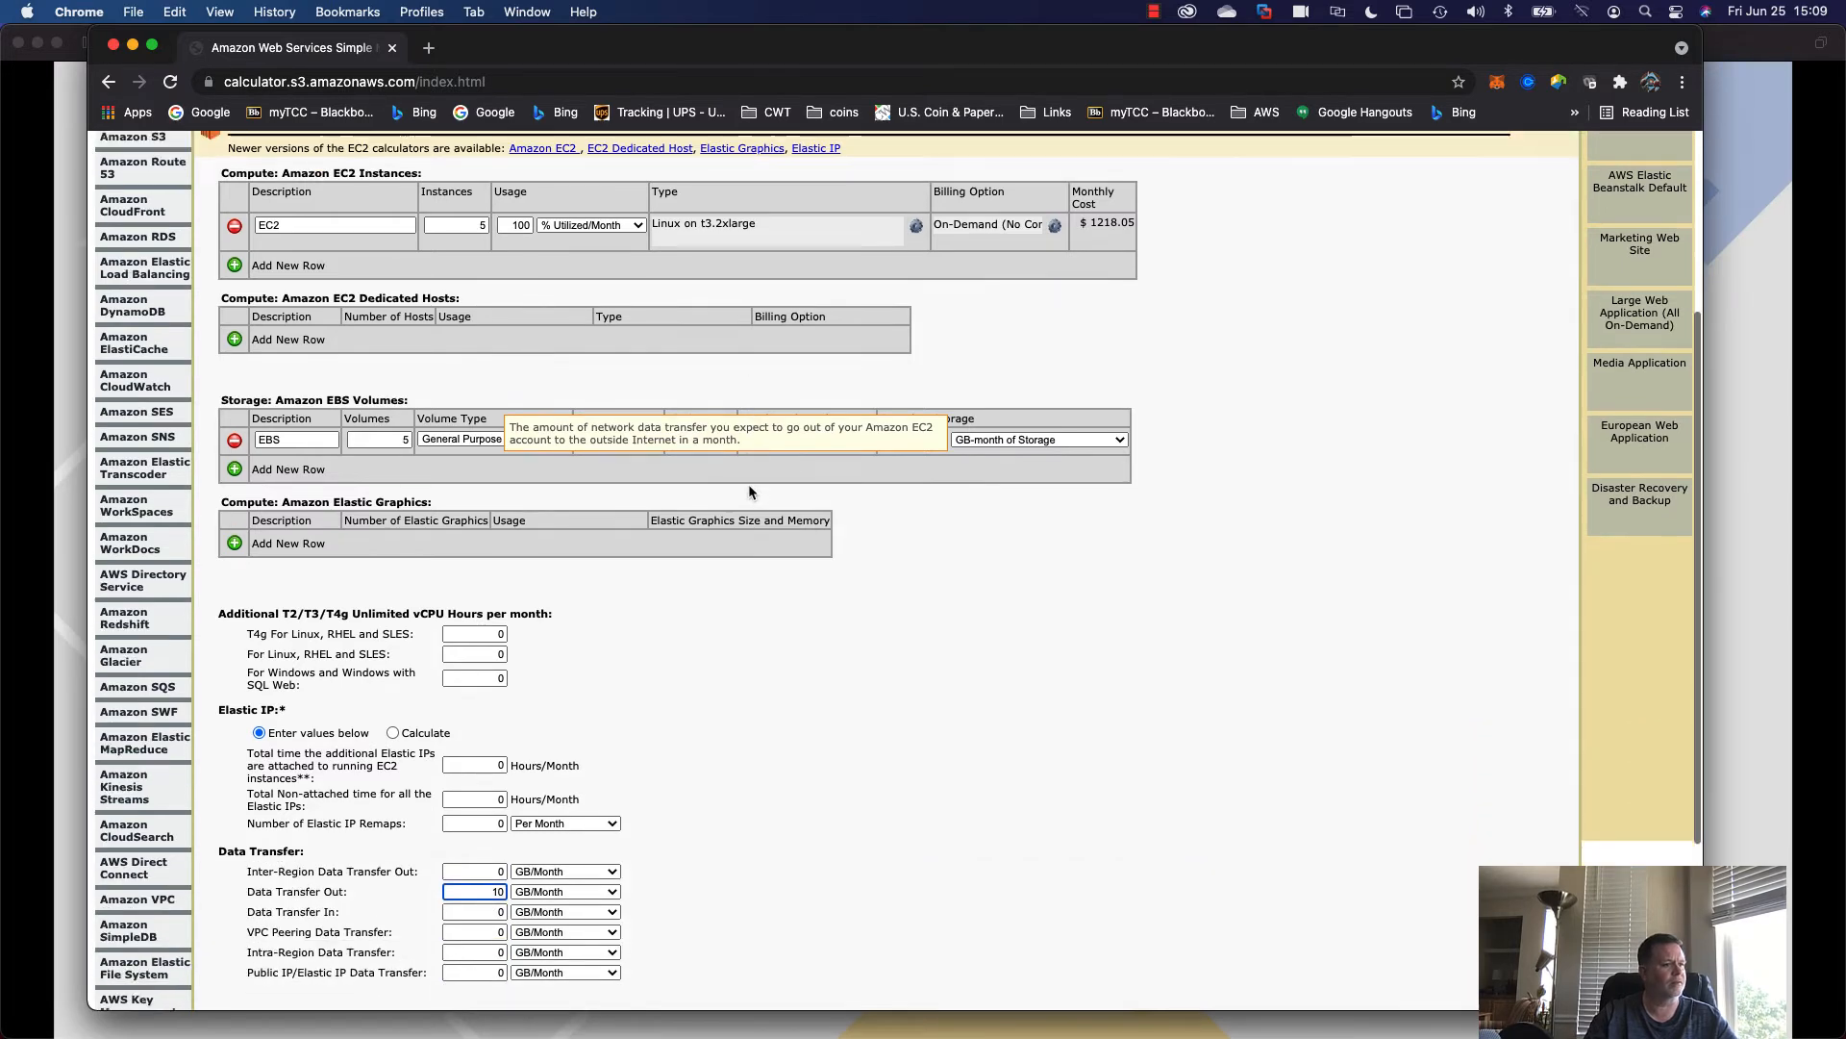
Add a second EBS volume row with one General Purpose SSD (gp2) volume and set its storage to 20 GB.
scroll(749, 490, up, 4)
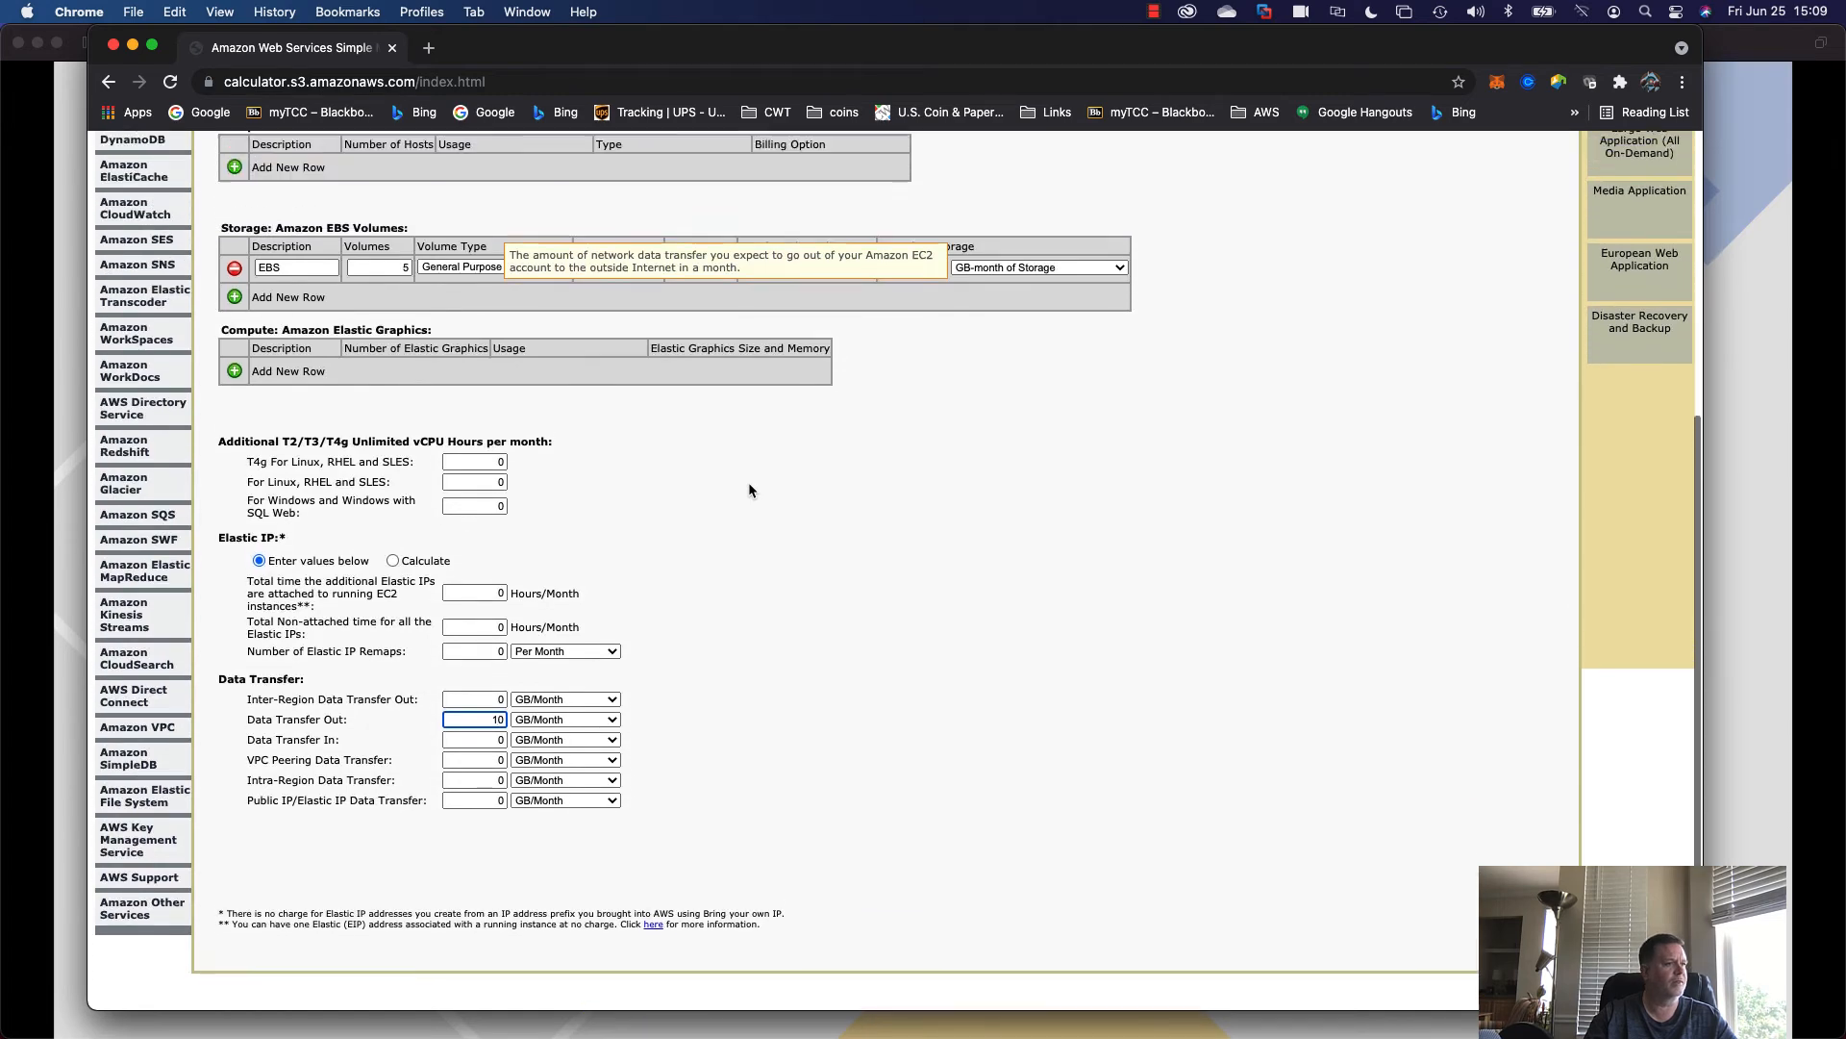
scroll(749, 483, up, 4)
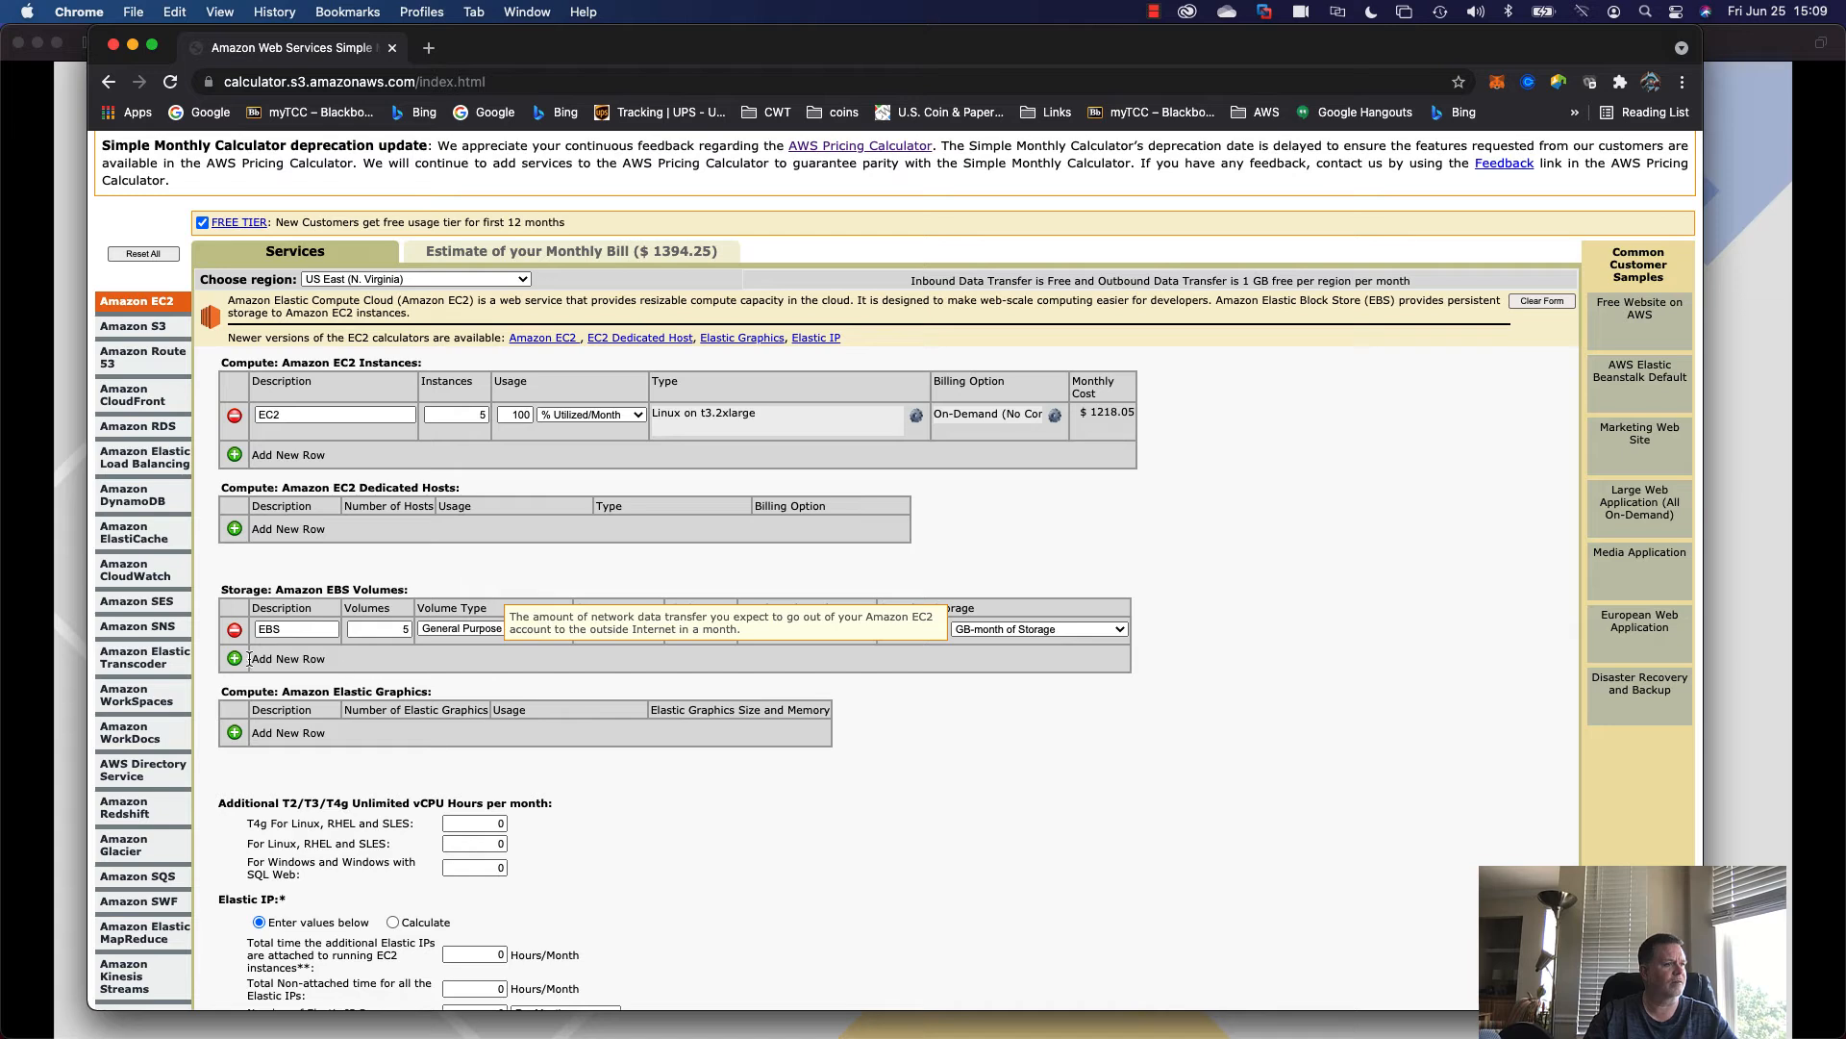
click(236, 659)
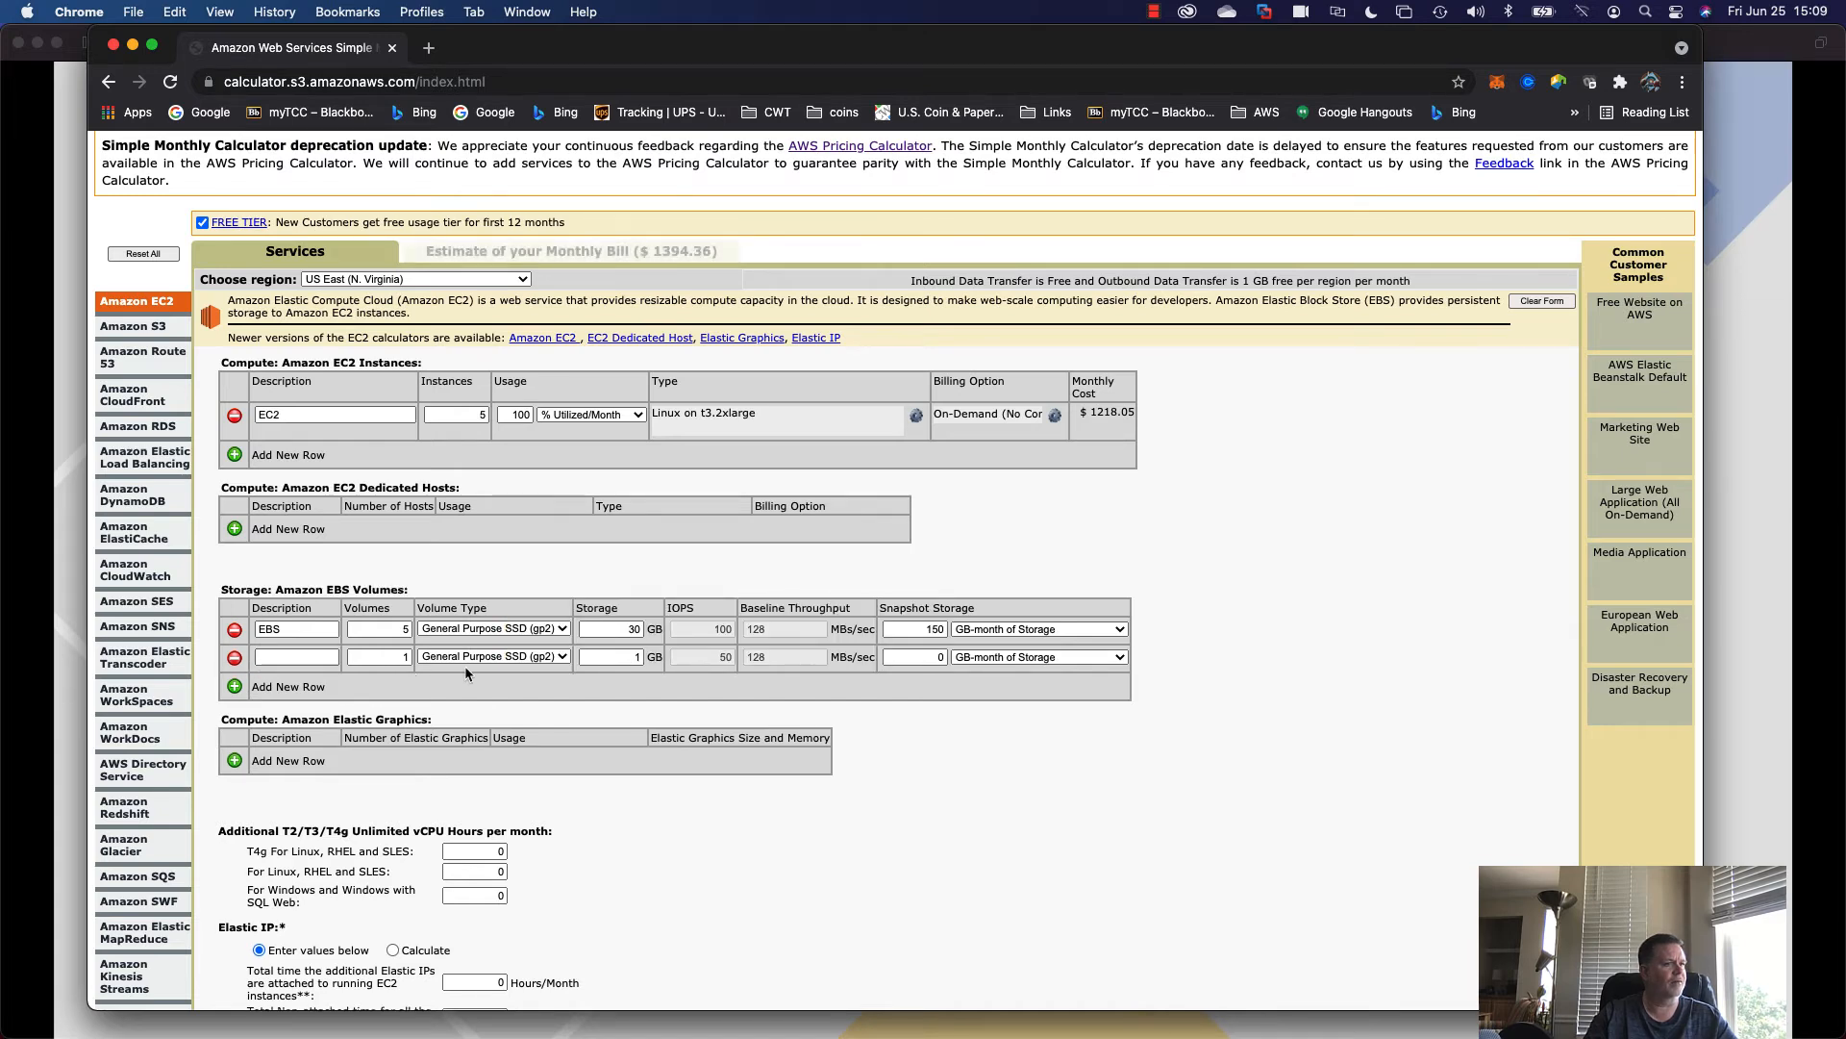
click(638, 656)
key(BackSpace)
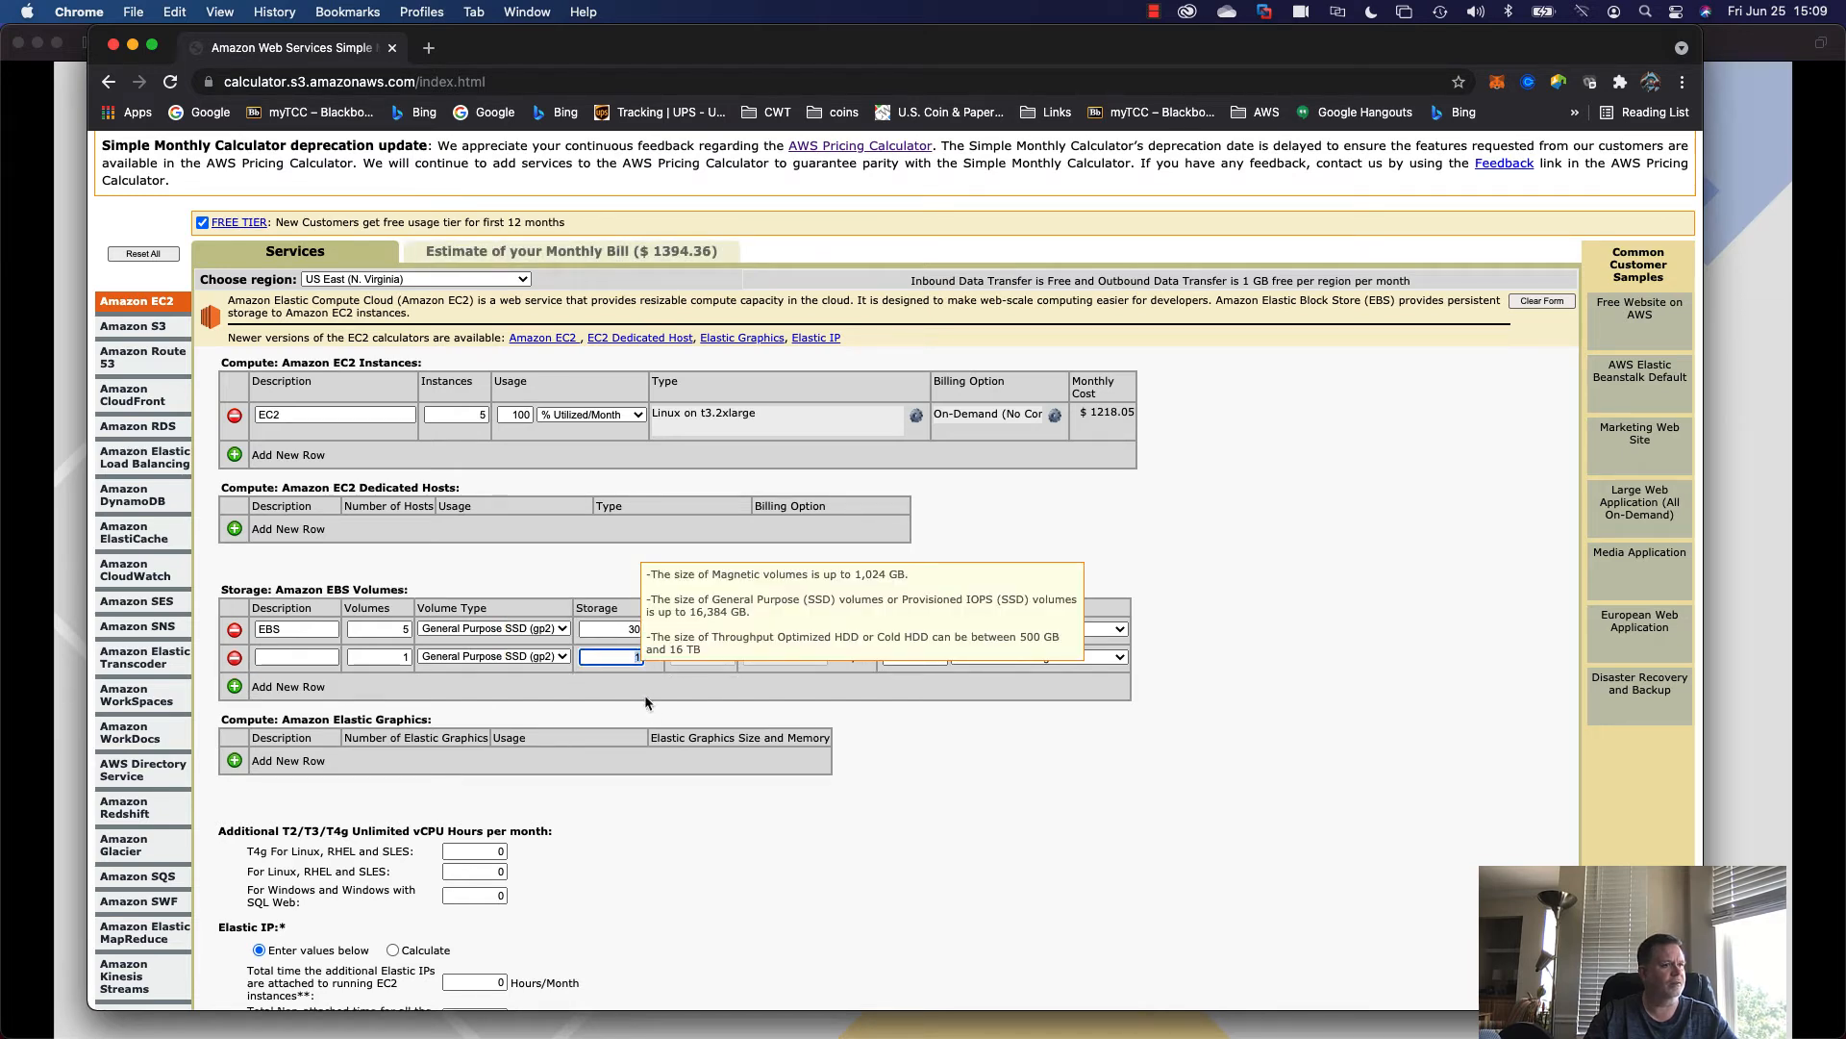
text(1)
key(BackSpace)
text(20)
click(652, 700)
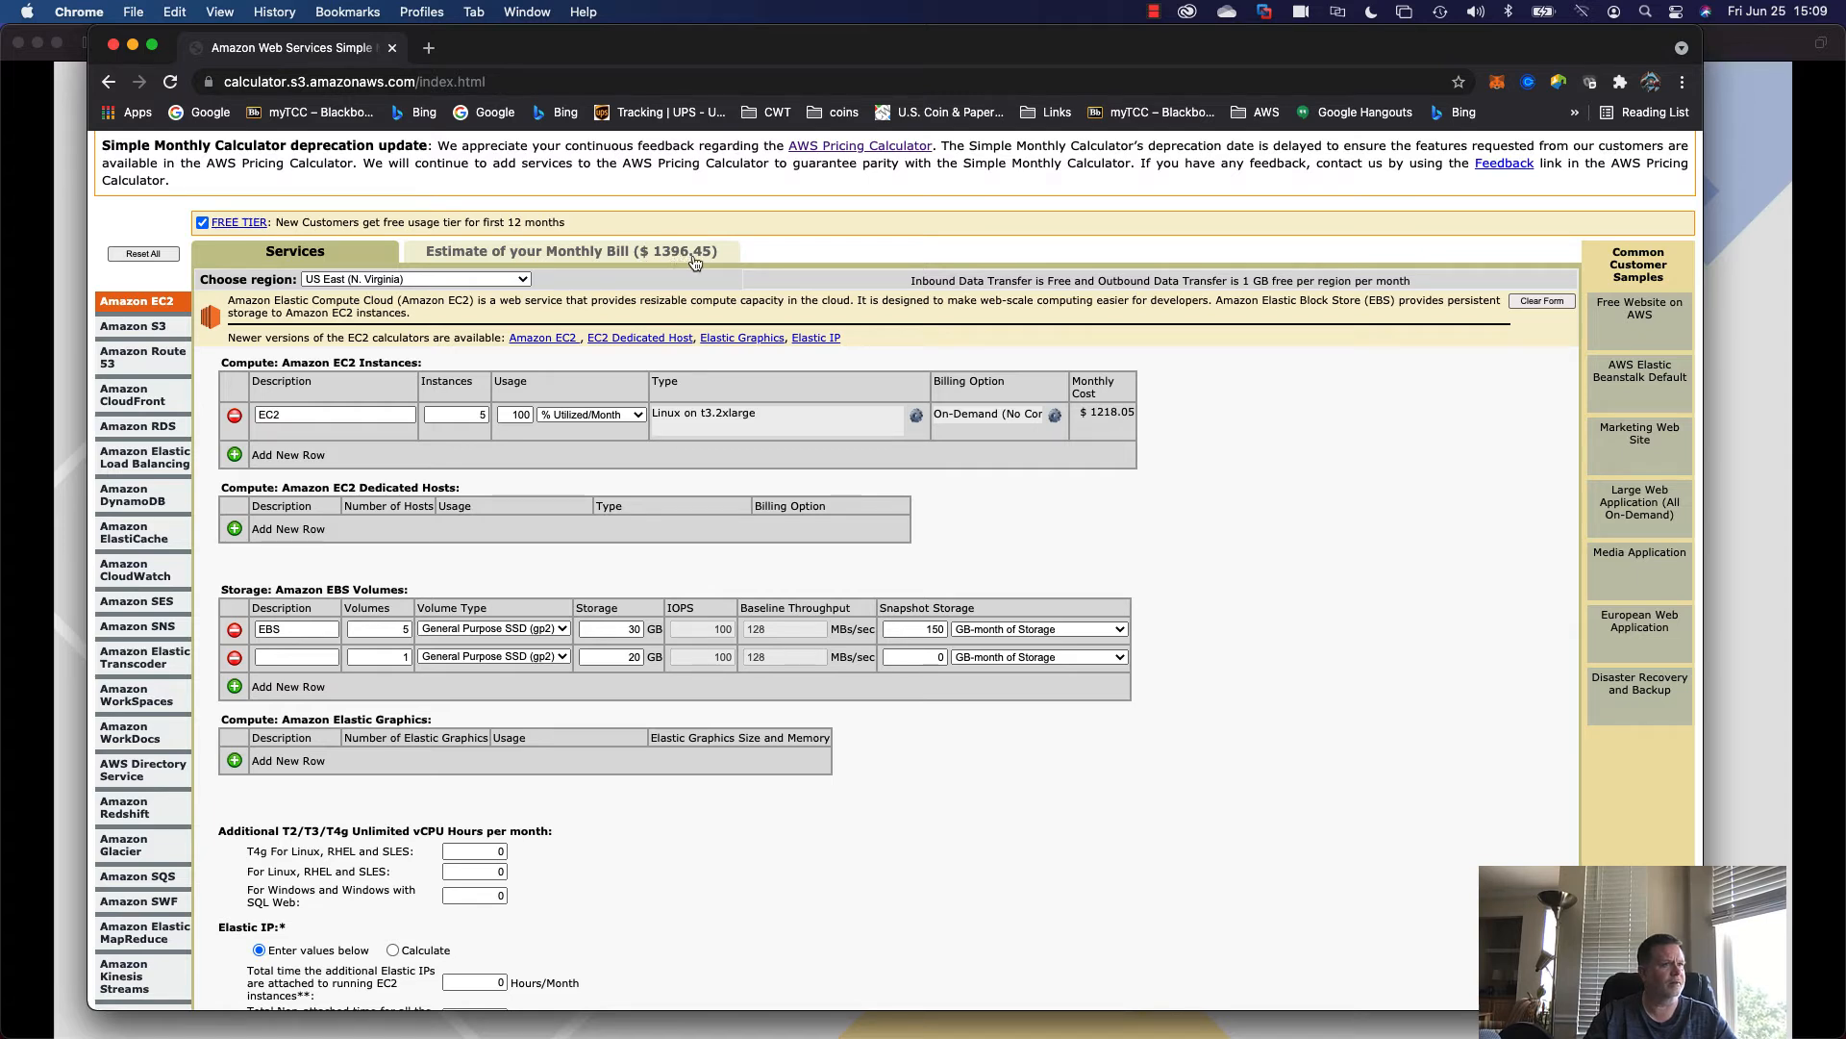
Review the EC2 costs and open the Amazon S3 service form.
scroll(760, 500, up, 1)
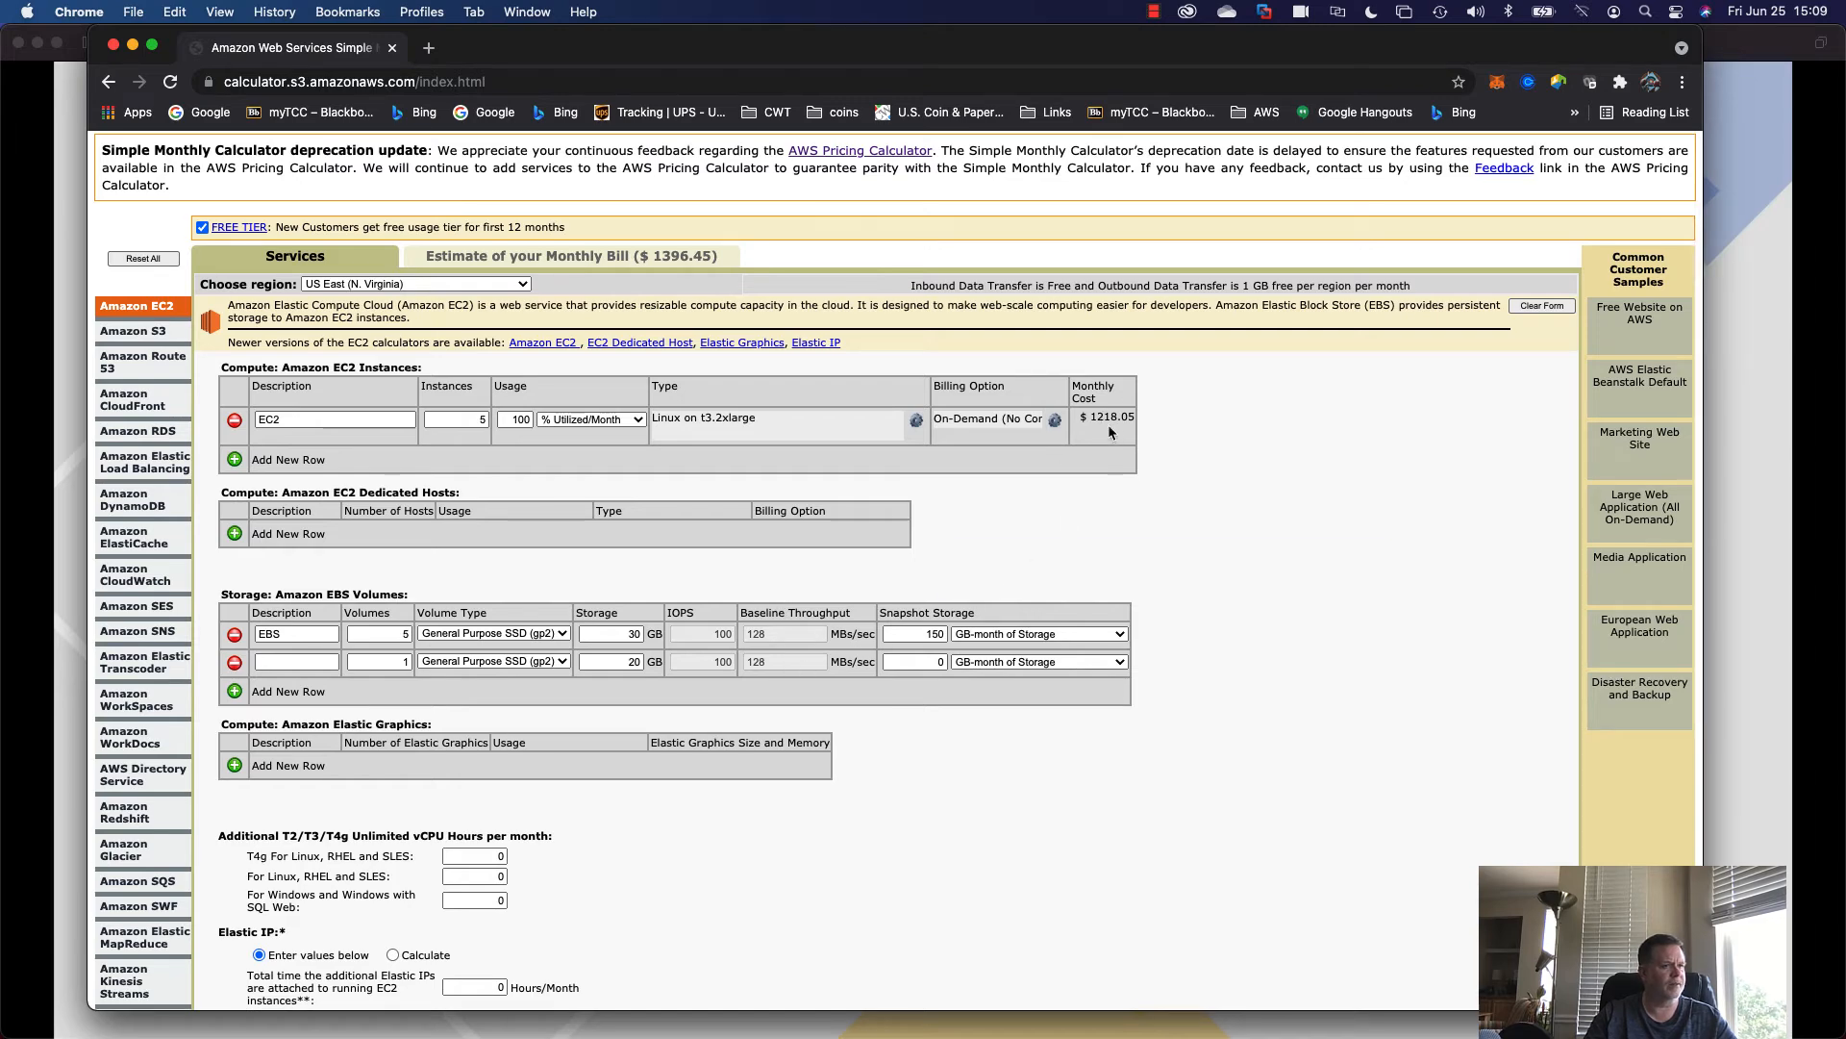
scroll(968, 733, down, 3)
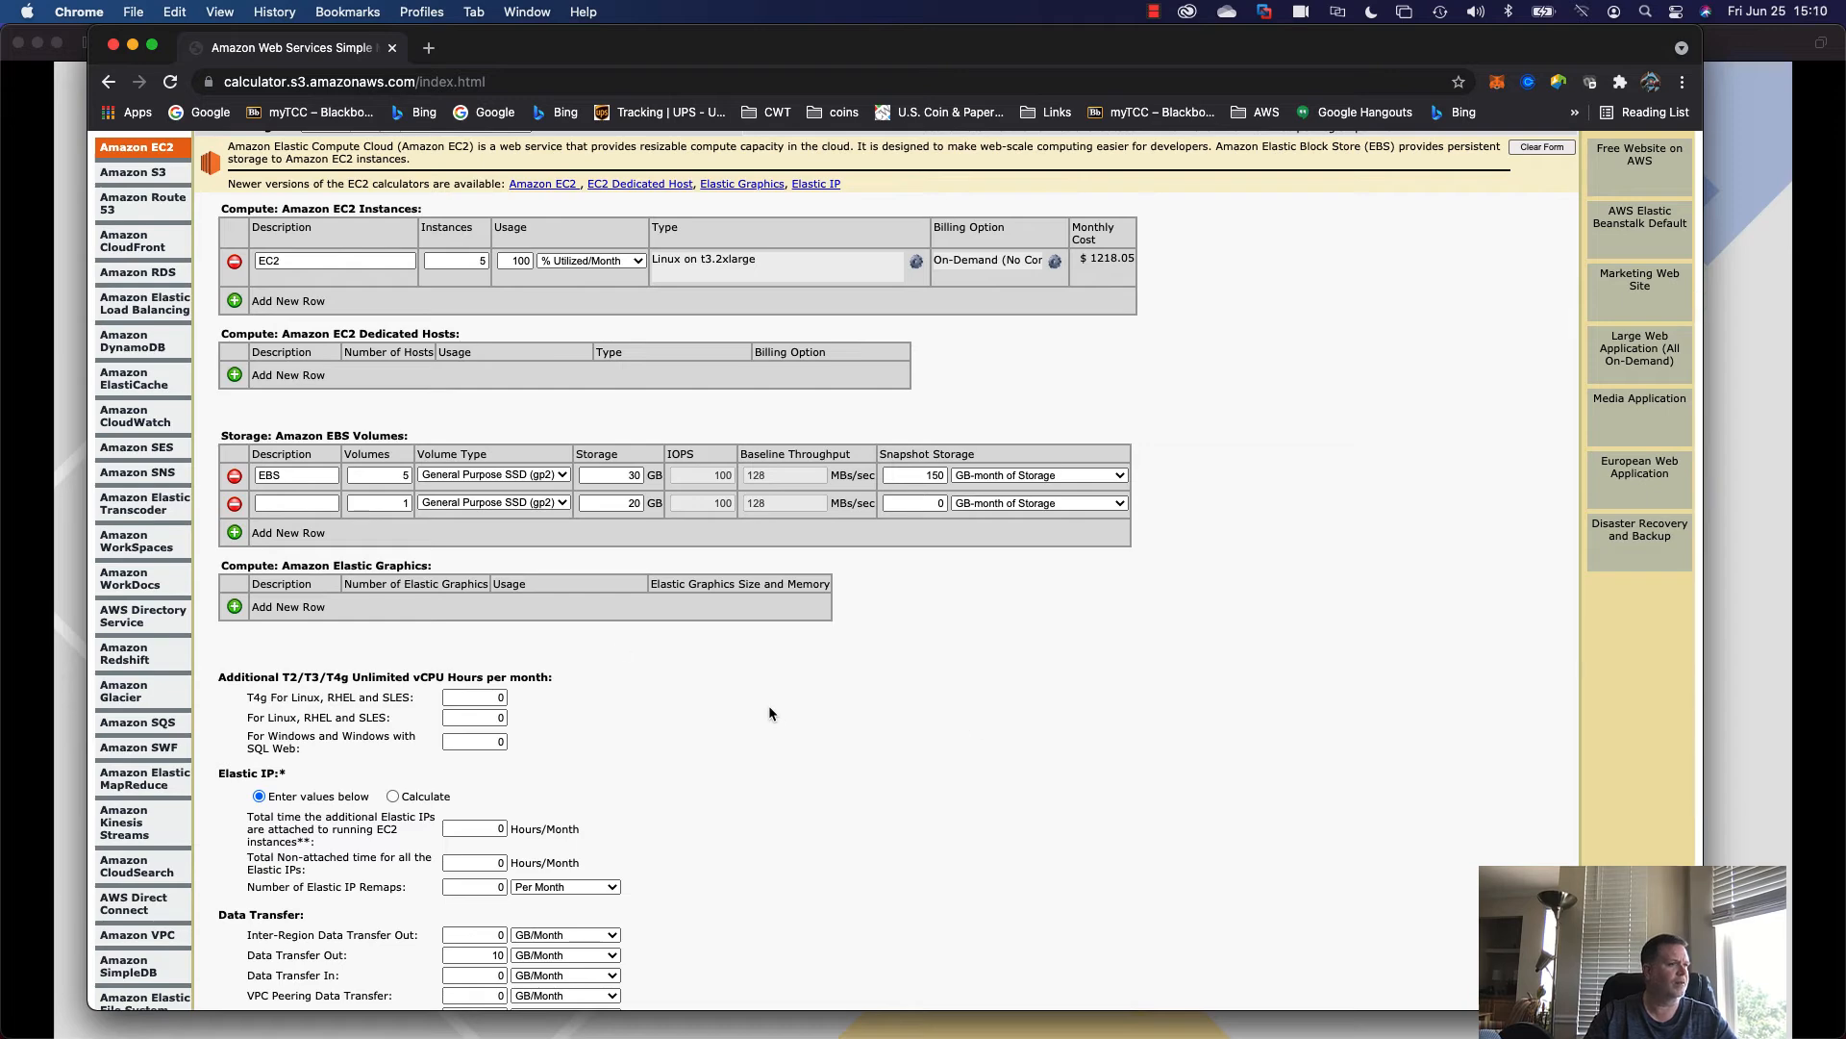
scroll(169, 192, down, 1)
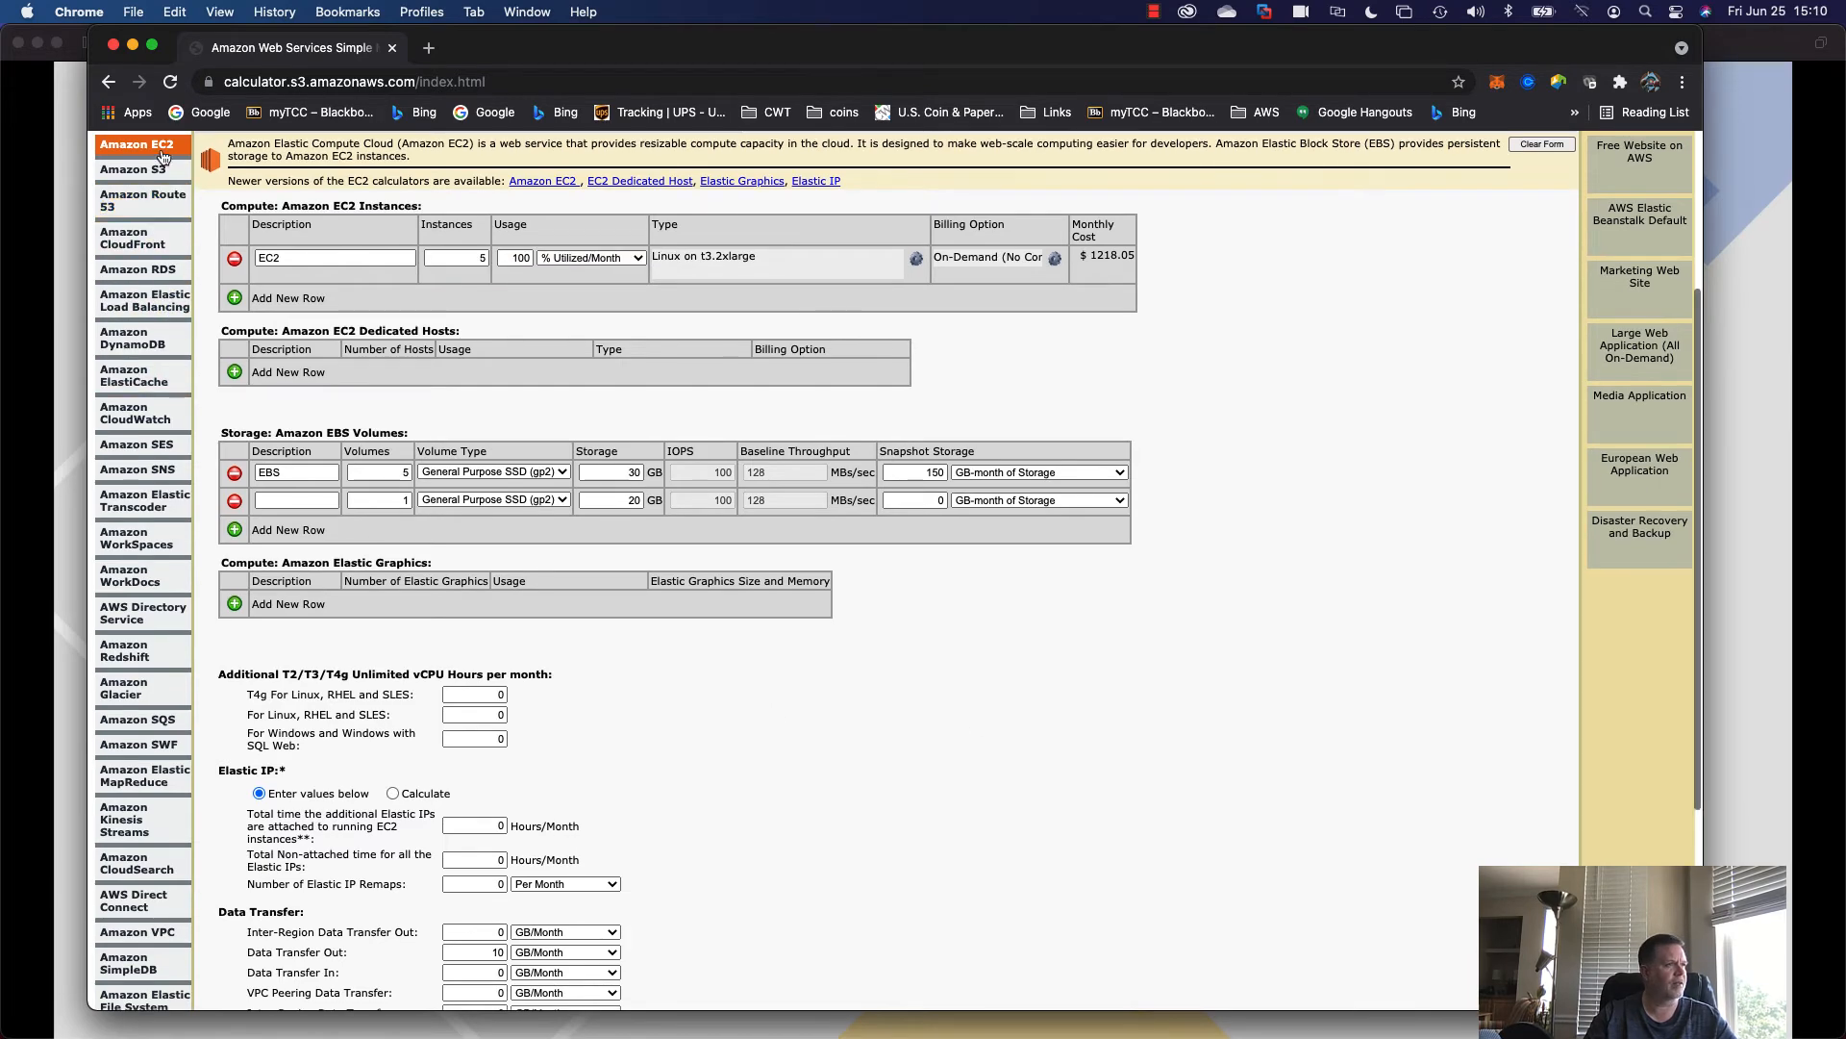
click(152, 171)
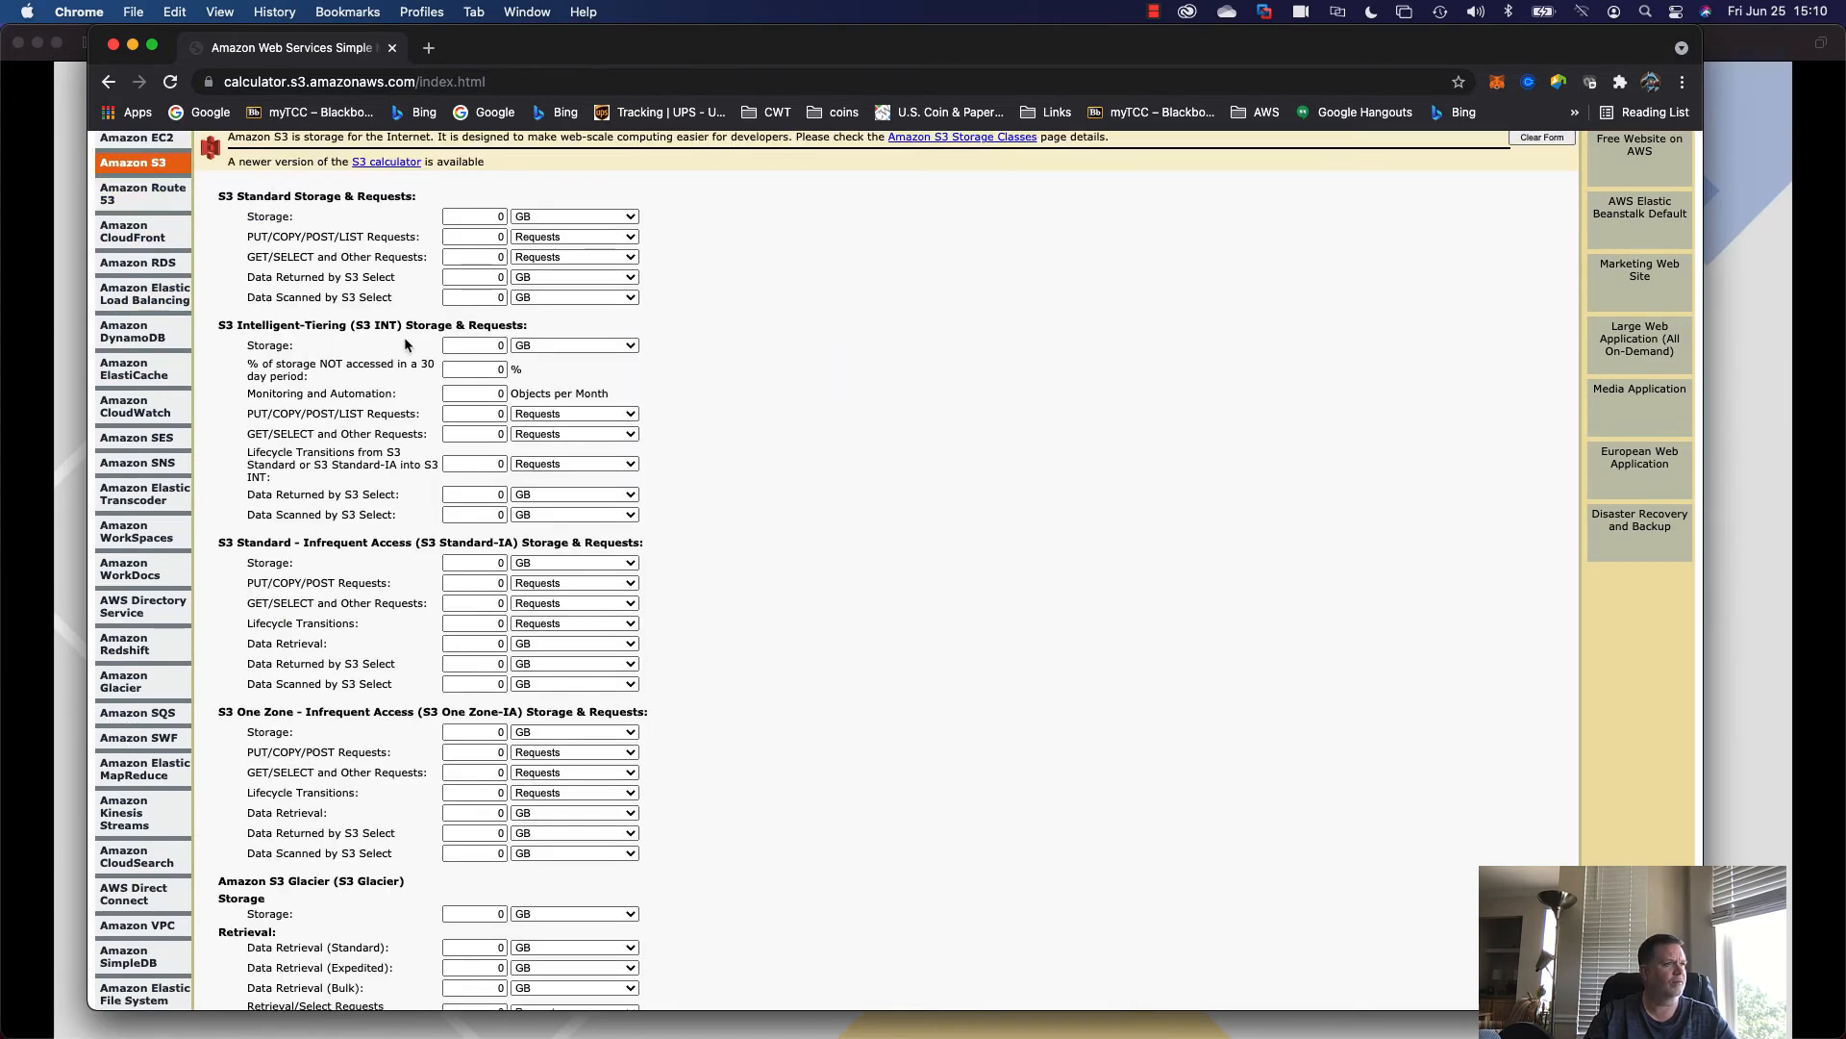
Set S3 Standard storage to 50 GB, PUT/COPY/POST/LIST requests to 50000 and GET/SELECT and other requests to 500000.
scroll(403, 344, up, 3)
click(456, 389)
text(50)
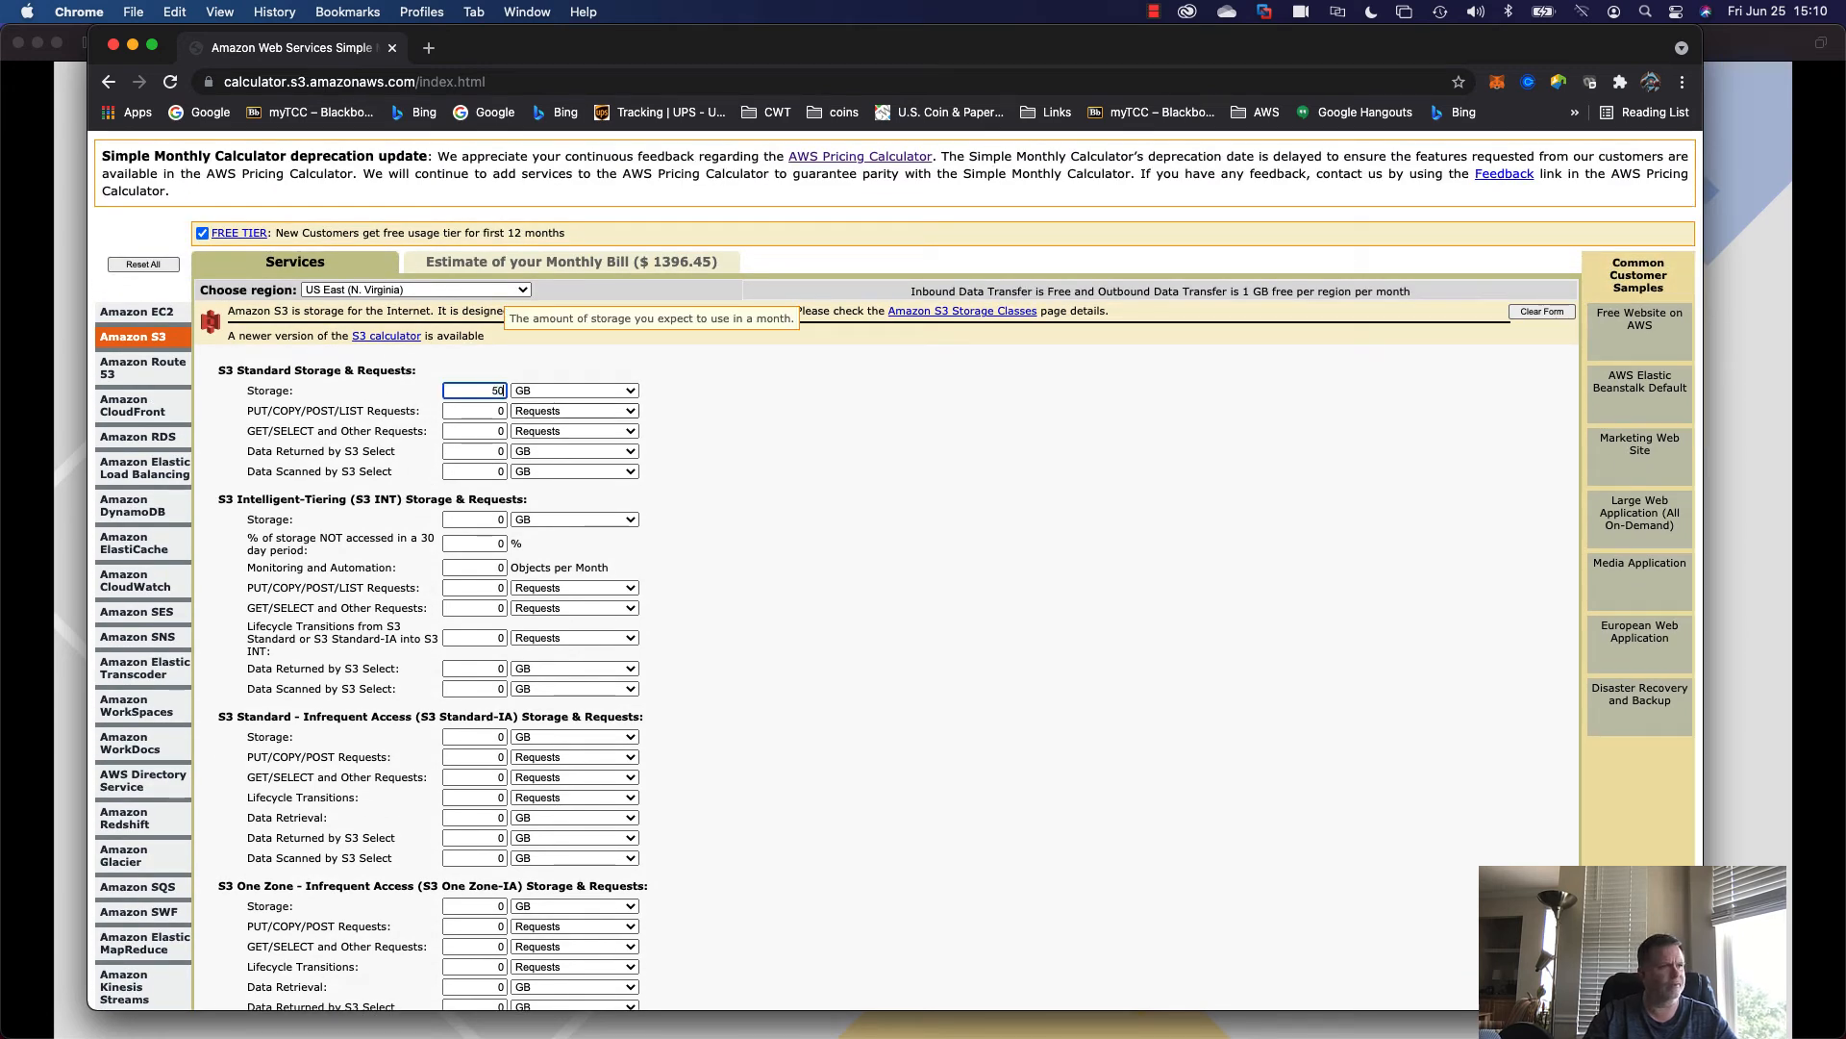
click(505, 412)
text(50)
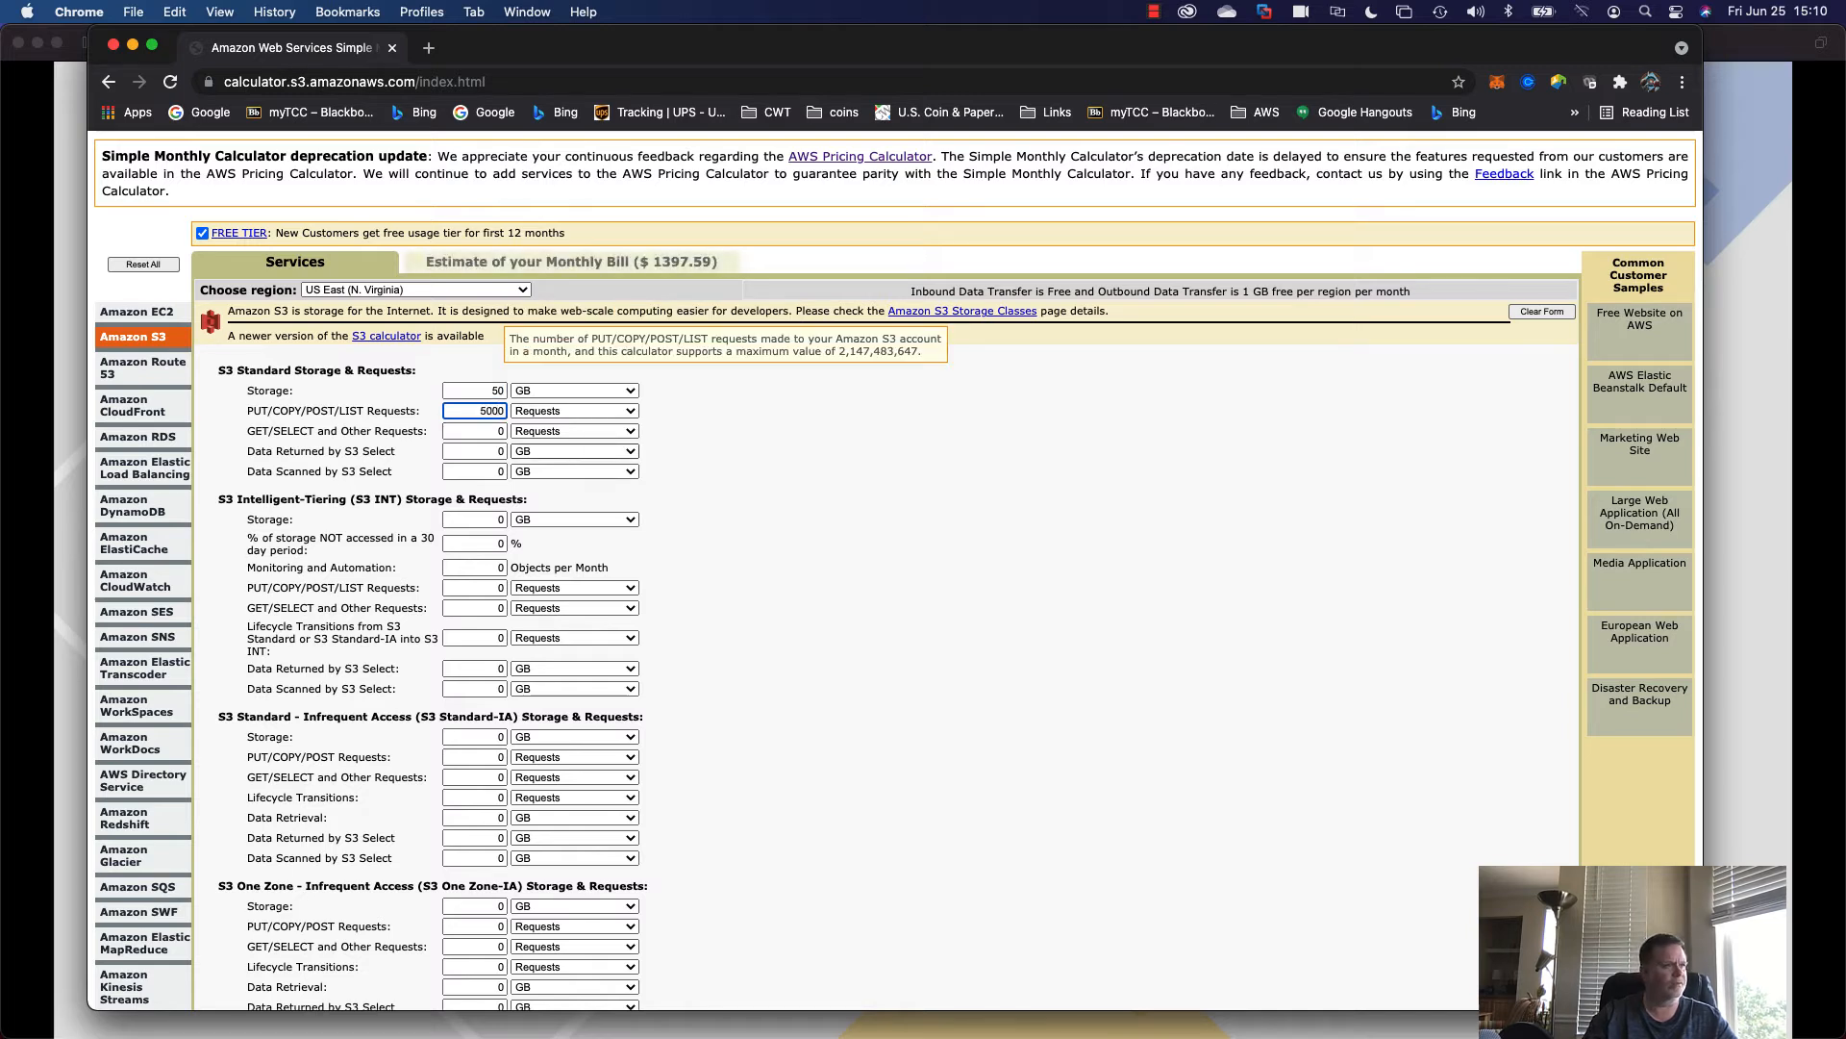
text(00)
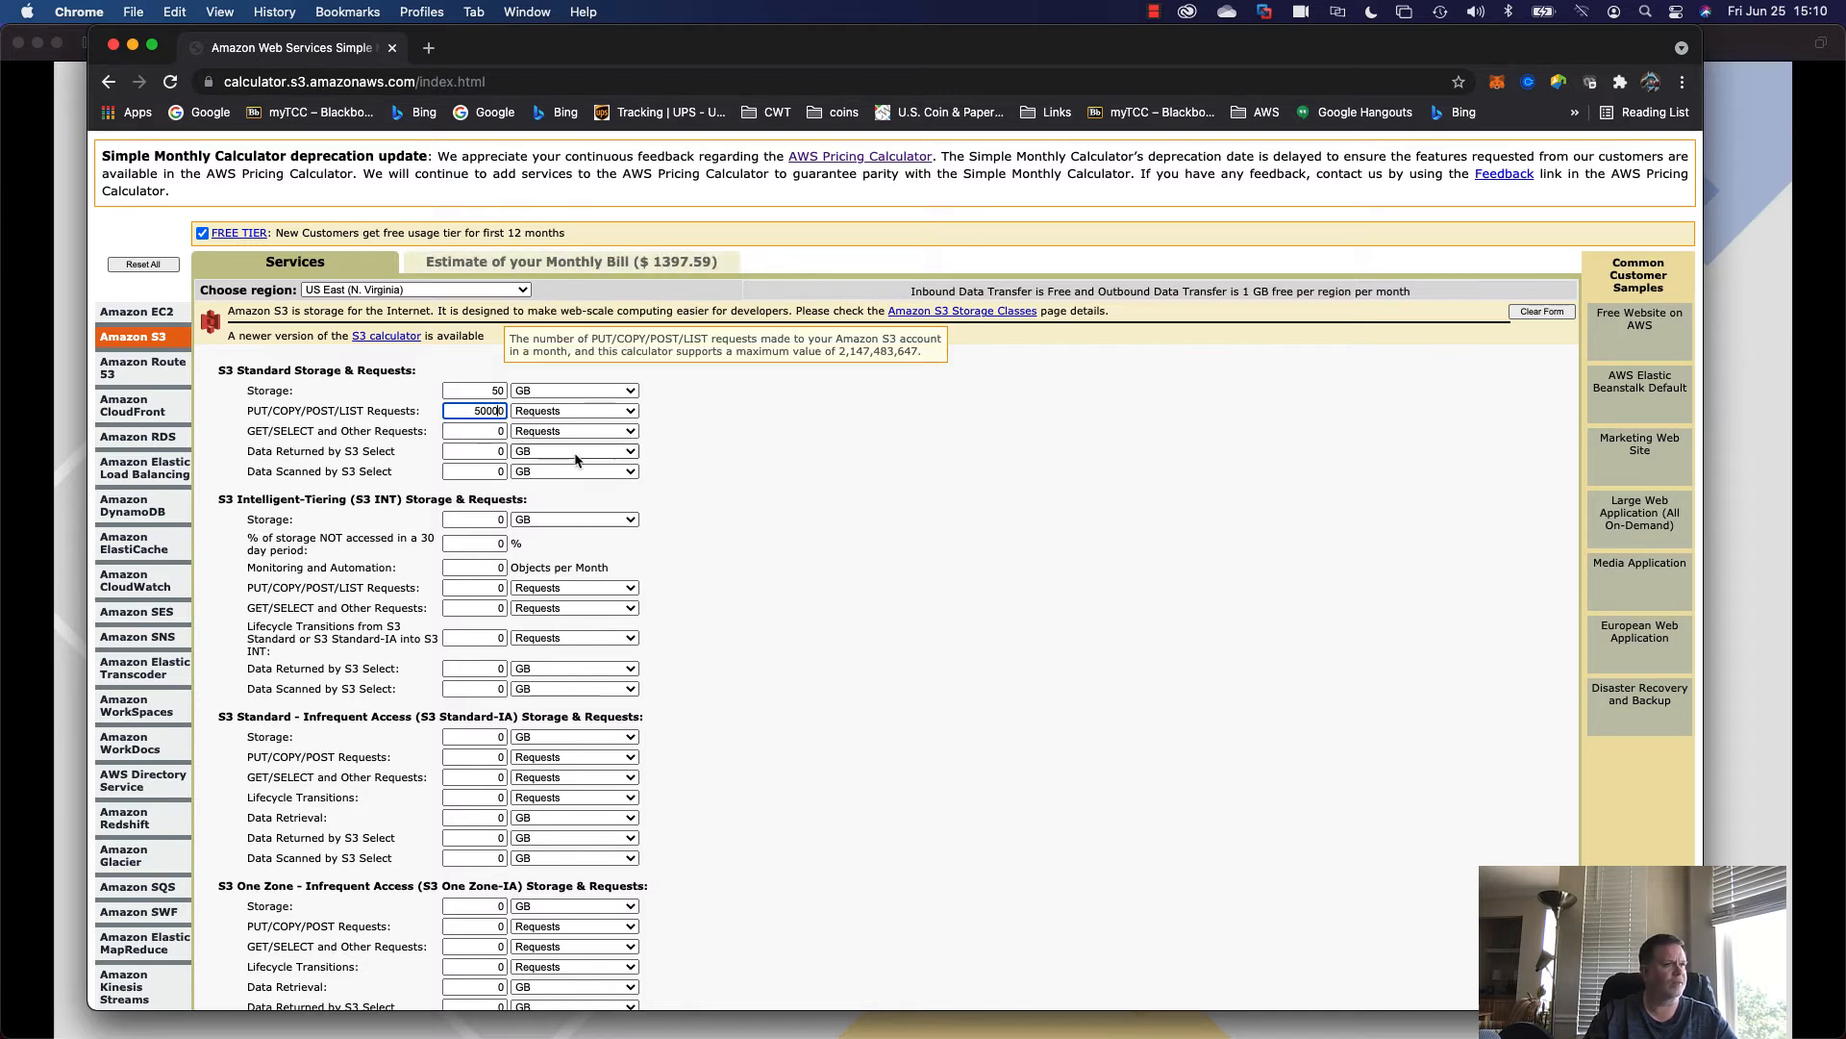
click(490, 433)
text(500000)
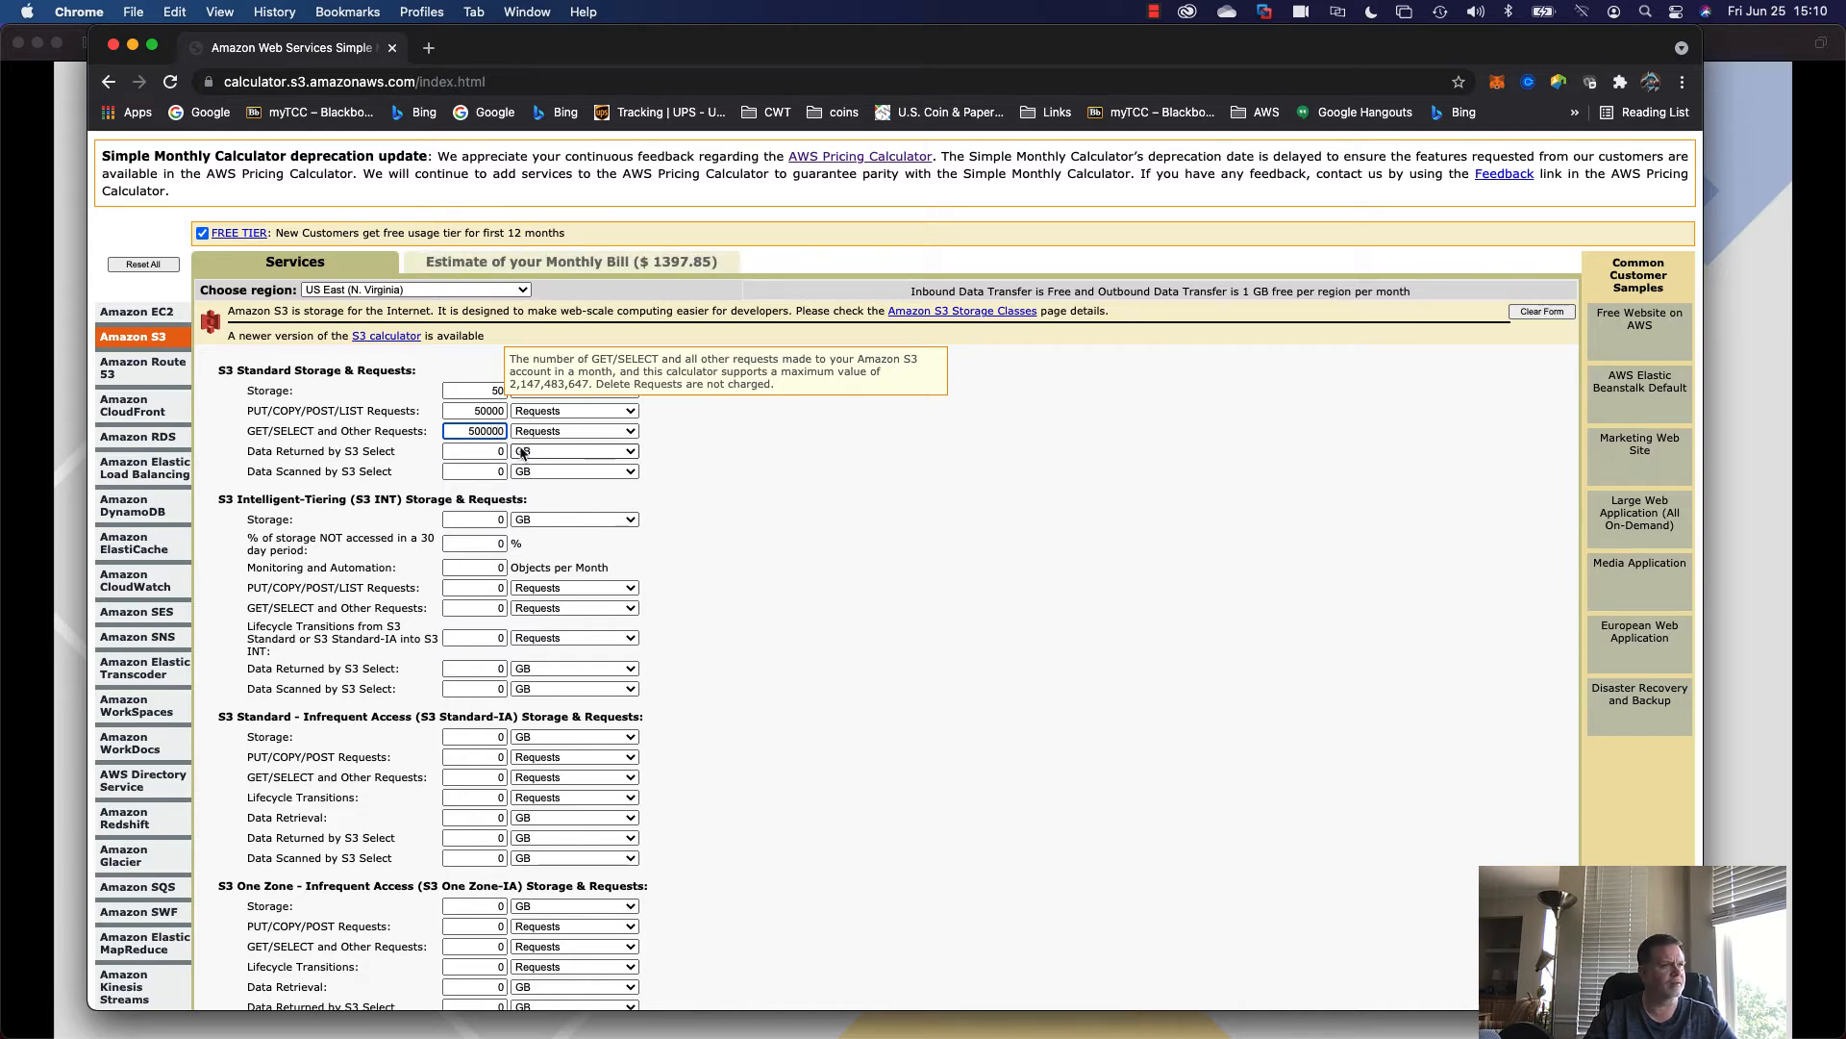
click(491, 451)
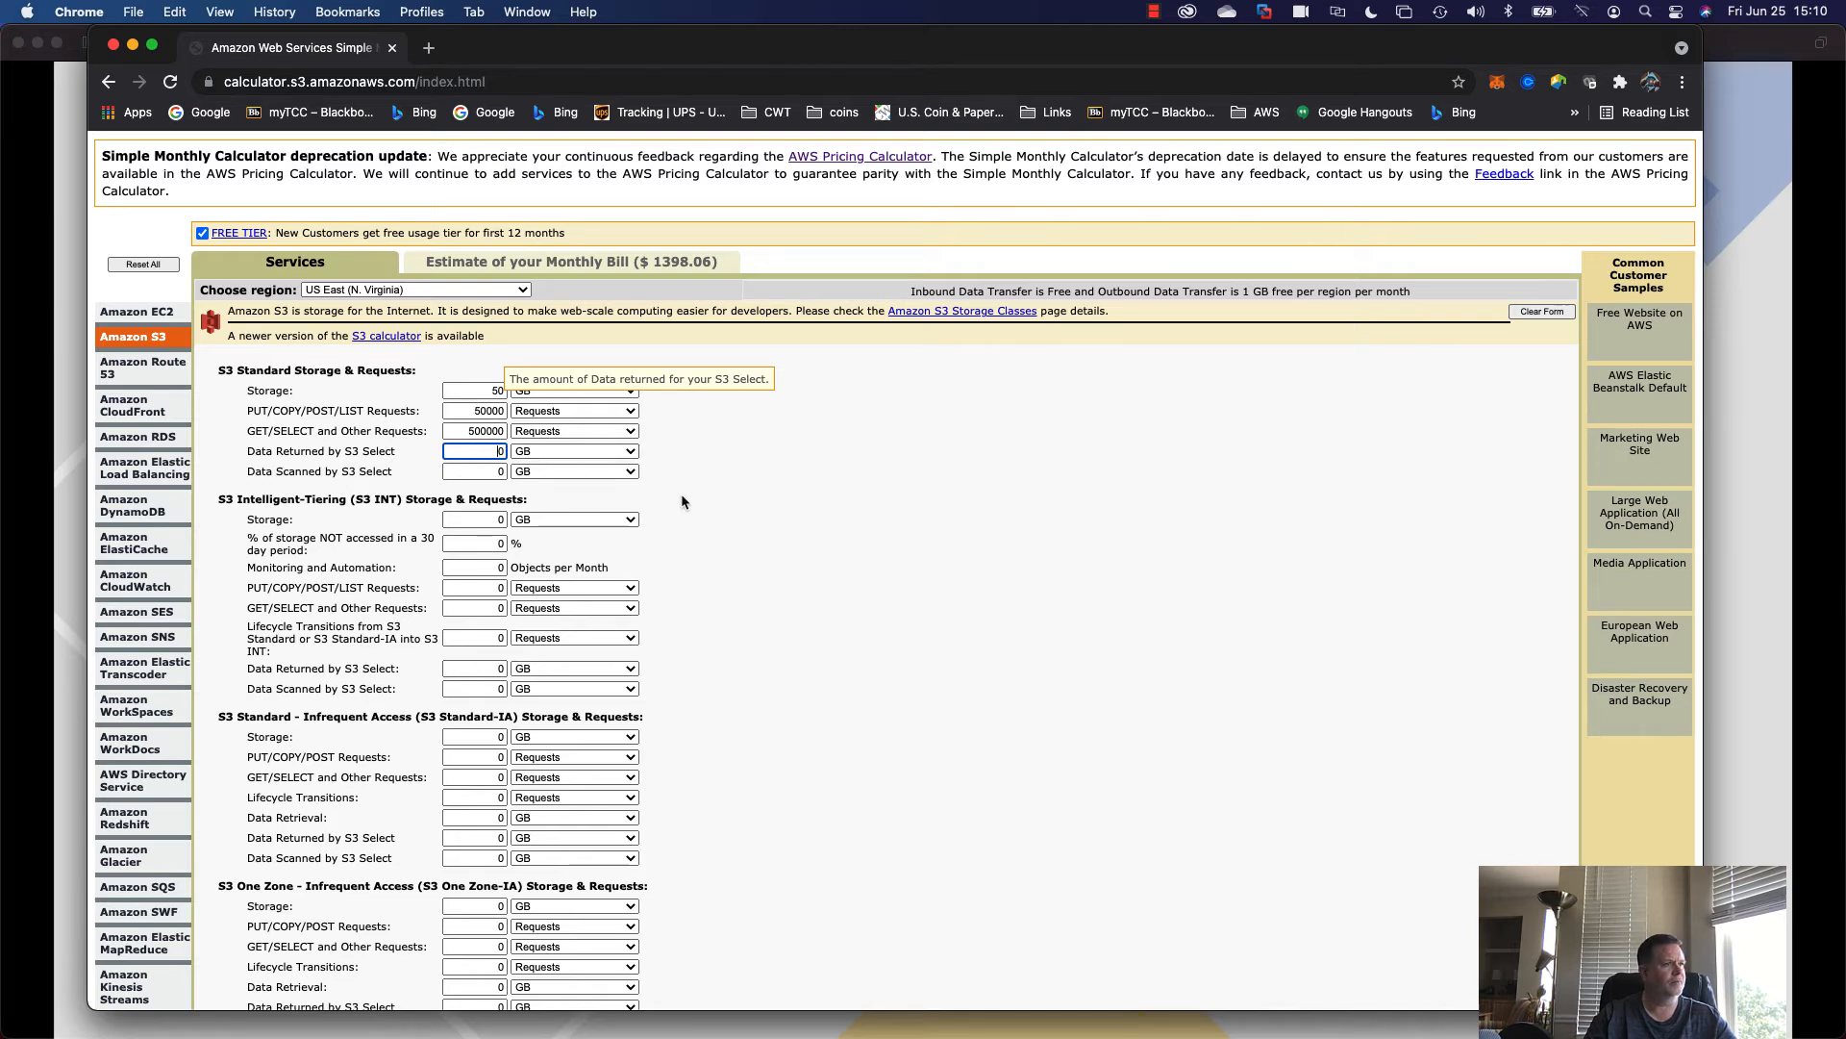
Raise S3 Standard storage to 500 GB and the GET/SELECT and other requests to 50000000.
click(495, 391)
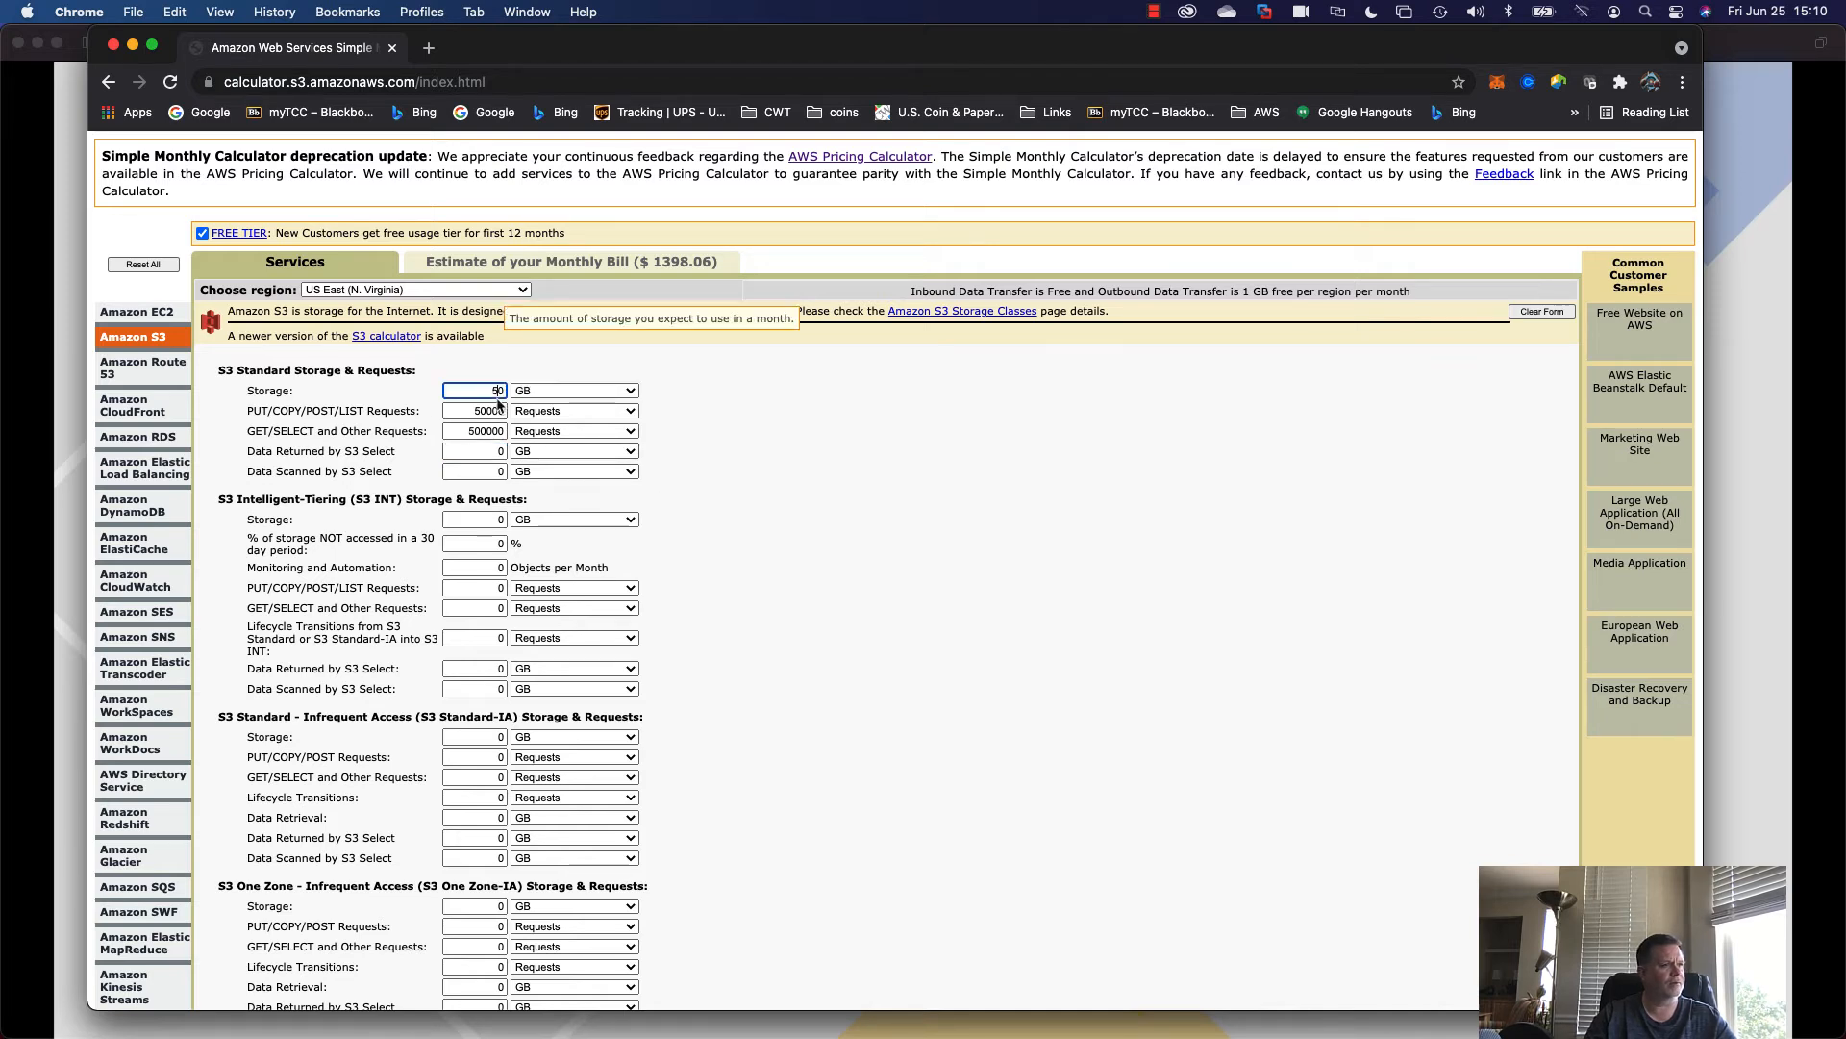
click(490, 411)
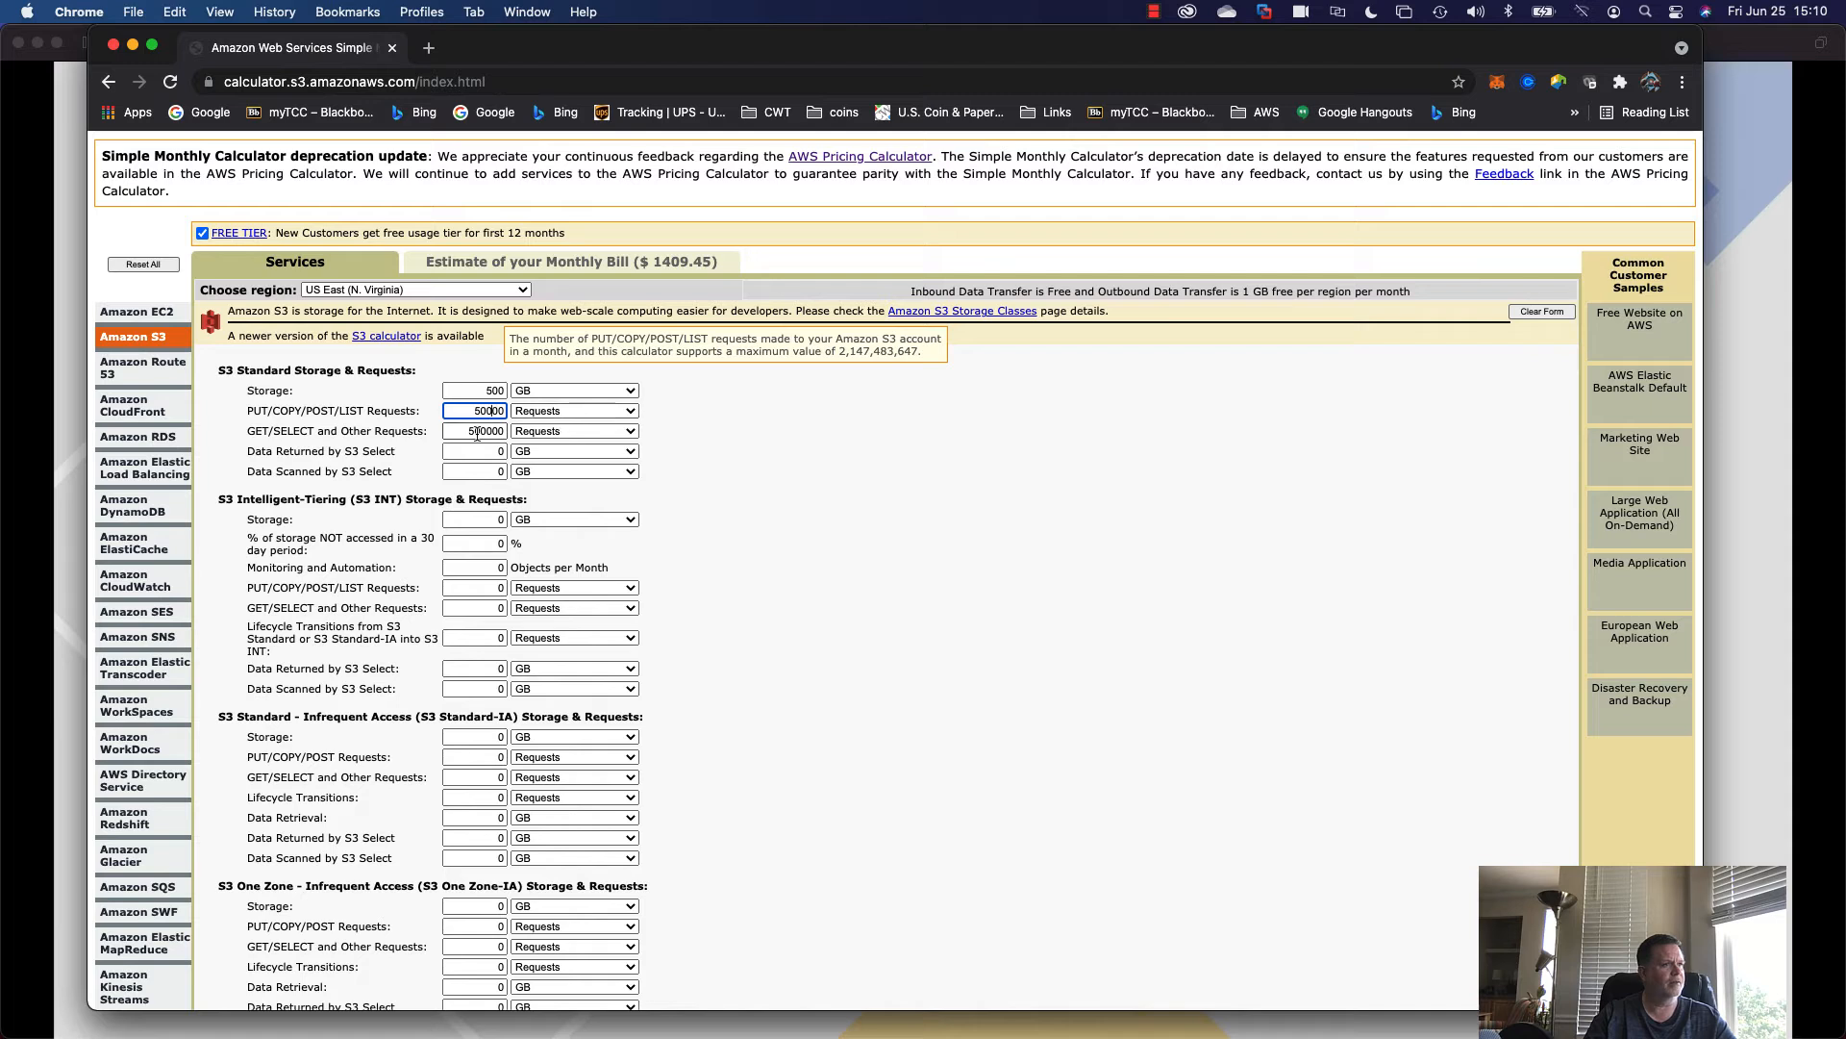
click(491, 430)
text(0)
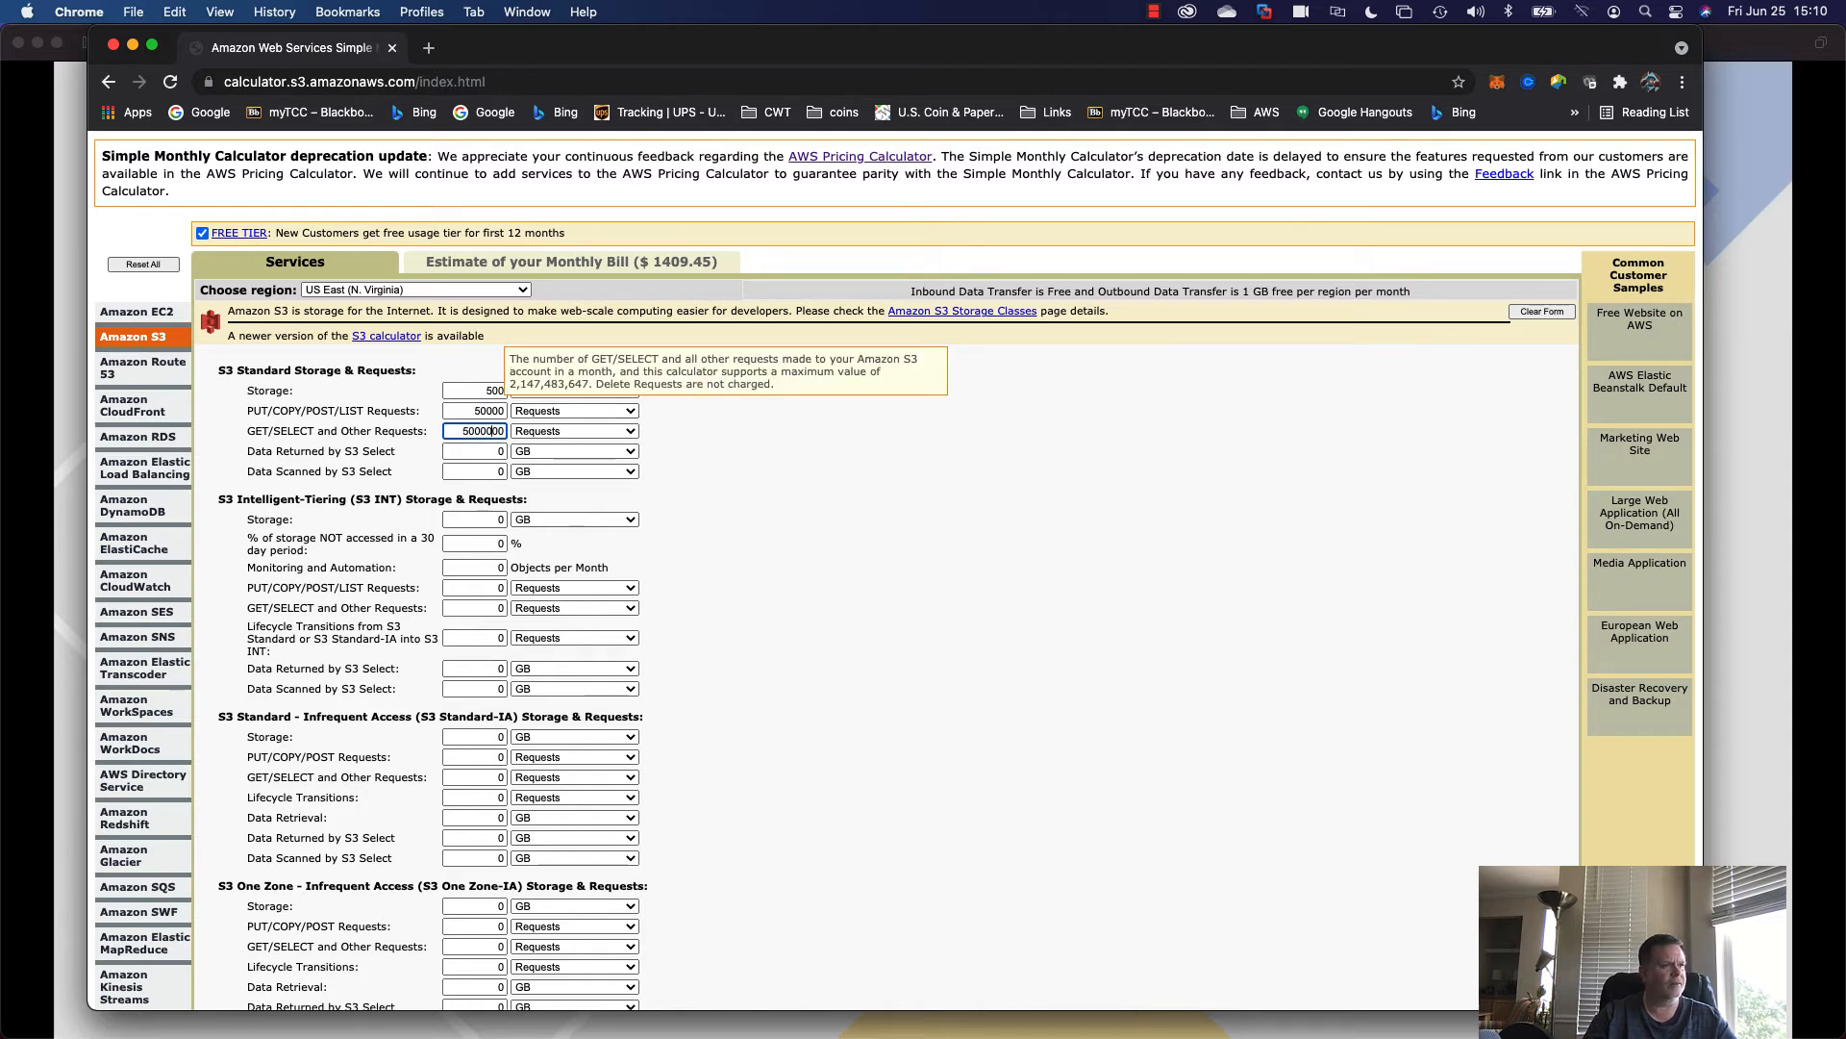
text(0)
click(490, 449)
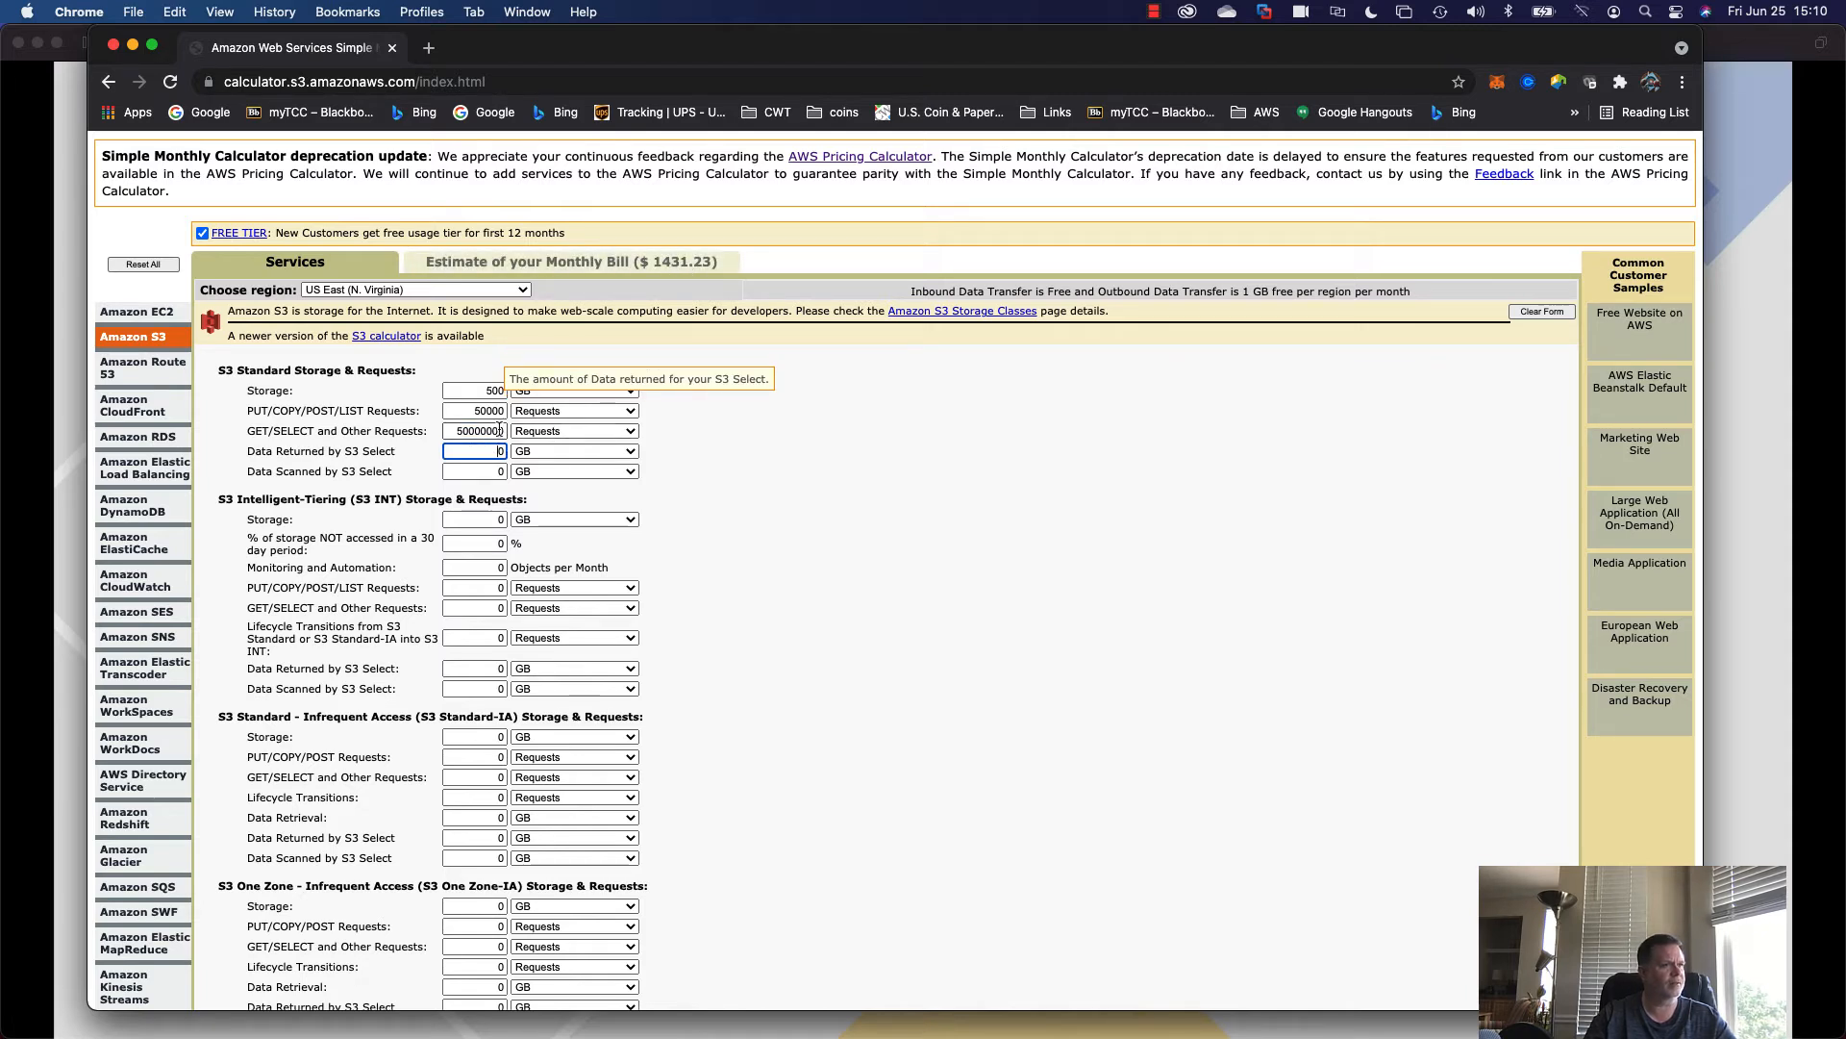
drag(501, 431, 435, 435)
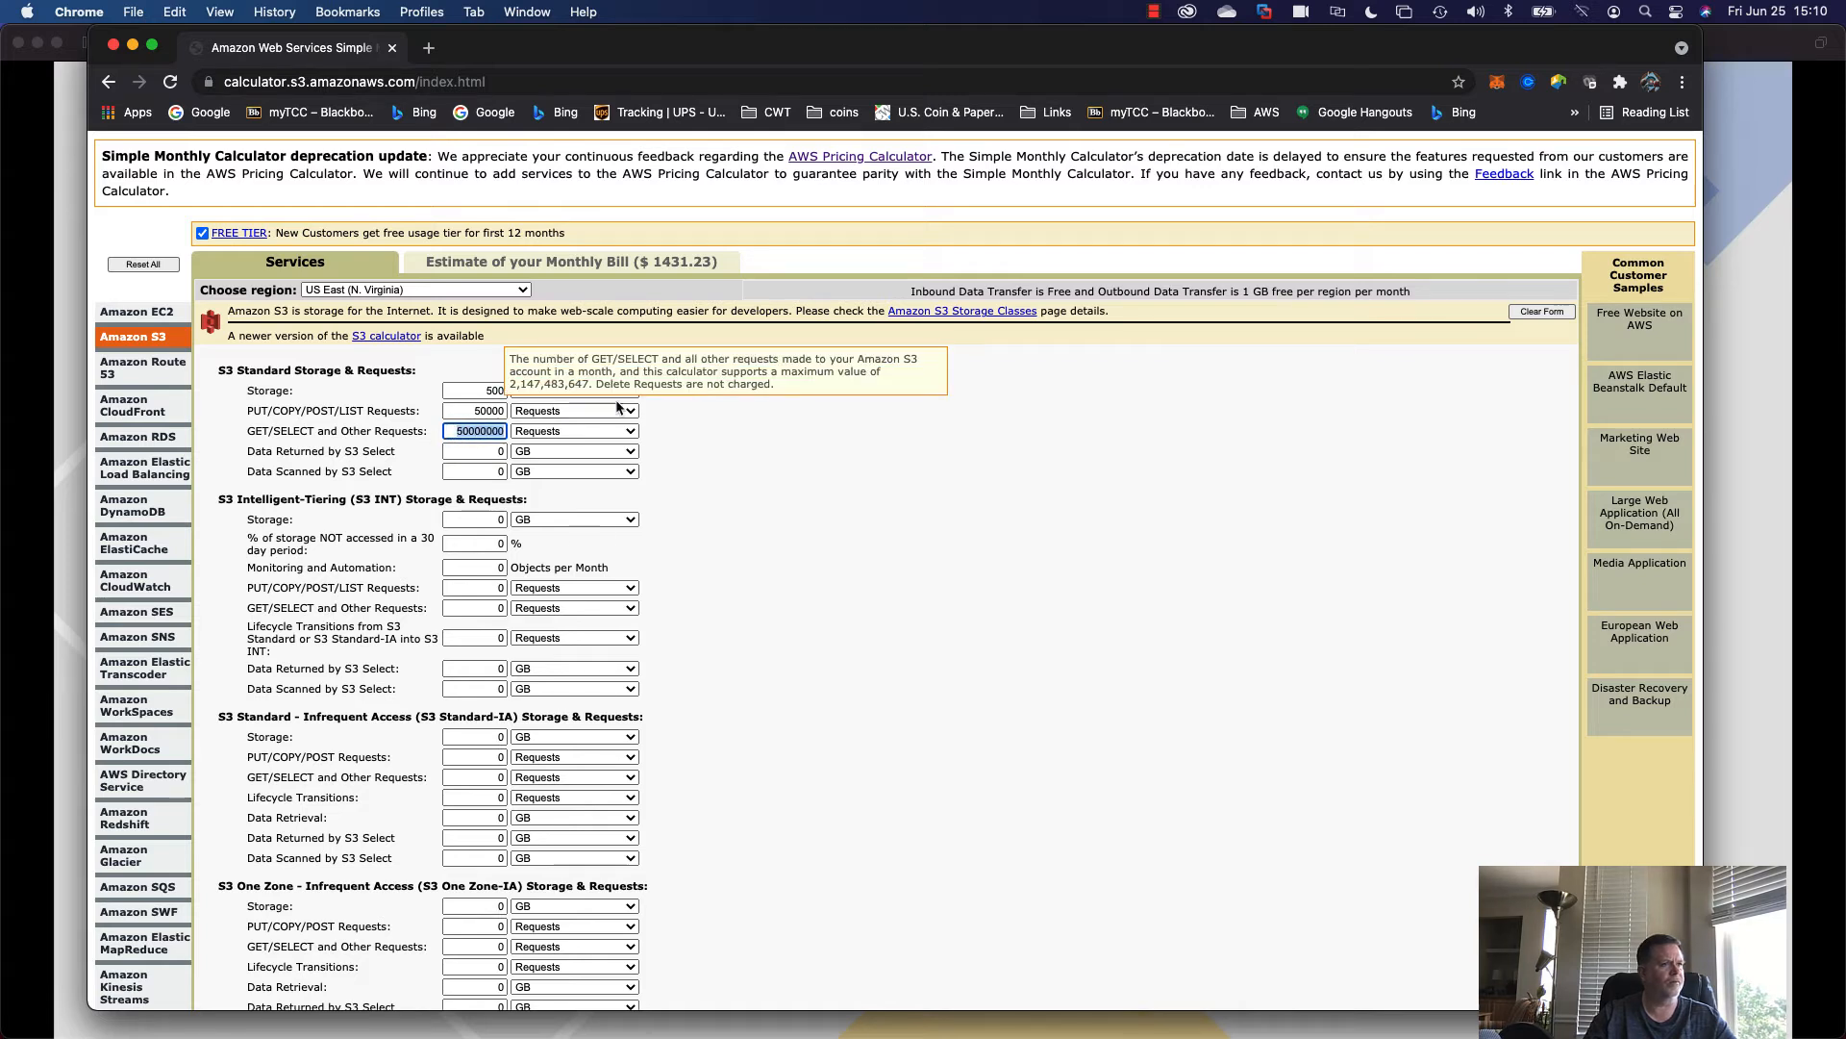
scroll(694, 433, down, 1)
click(695, 434)
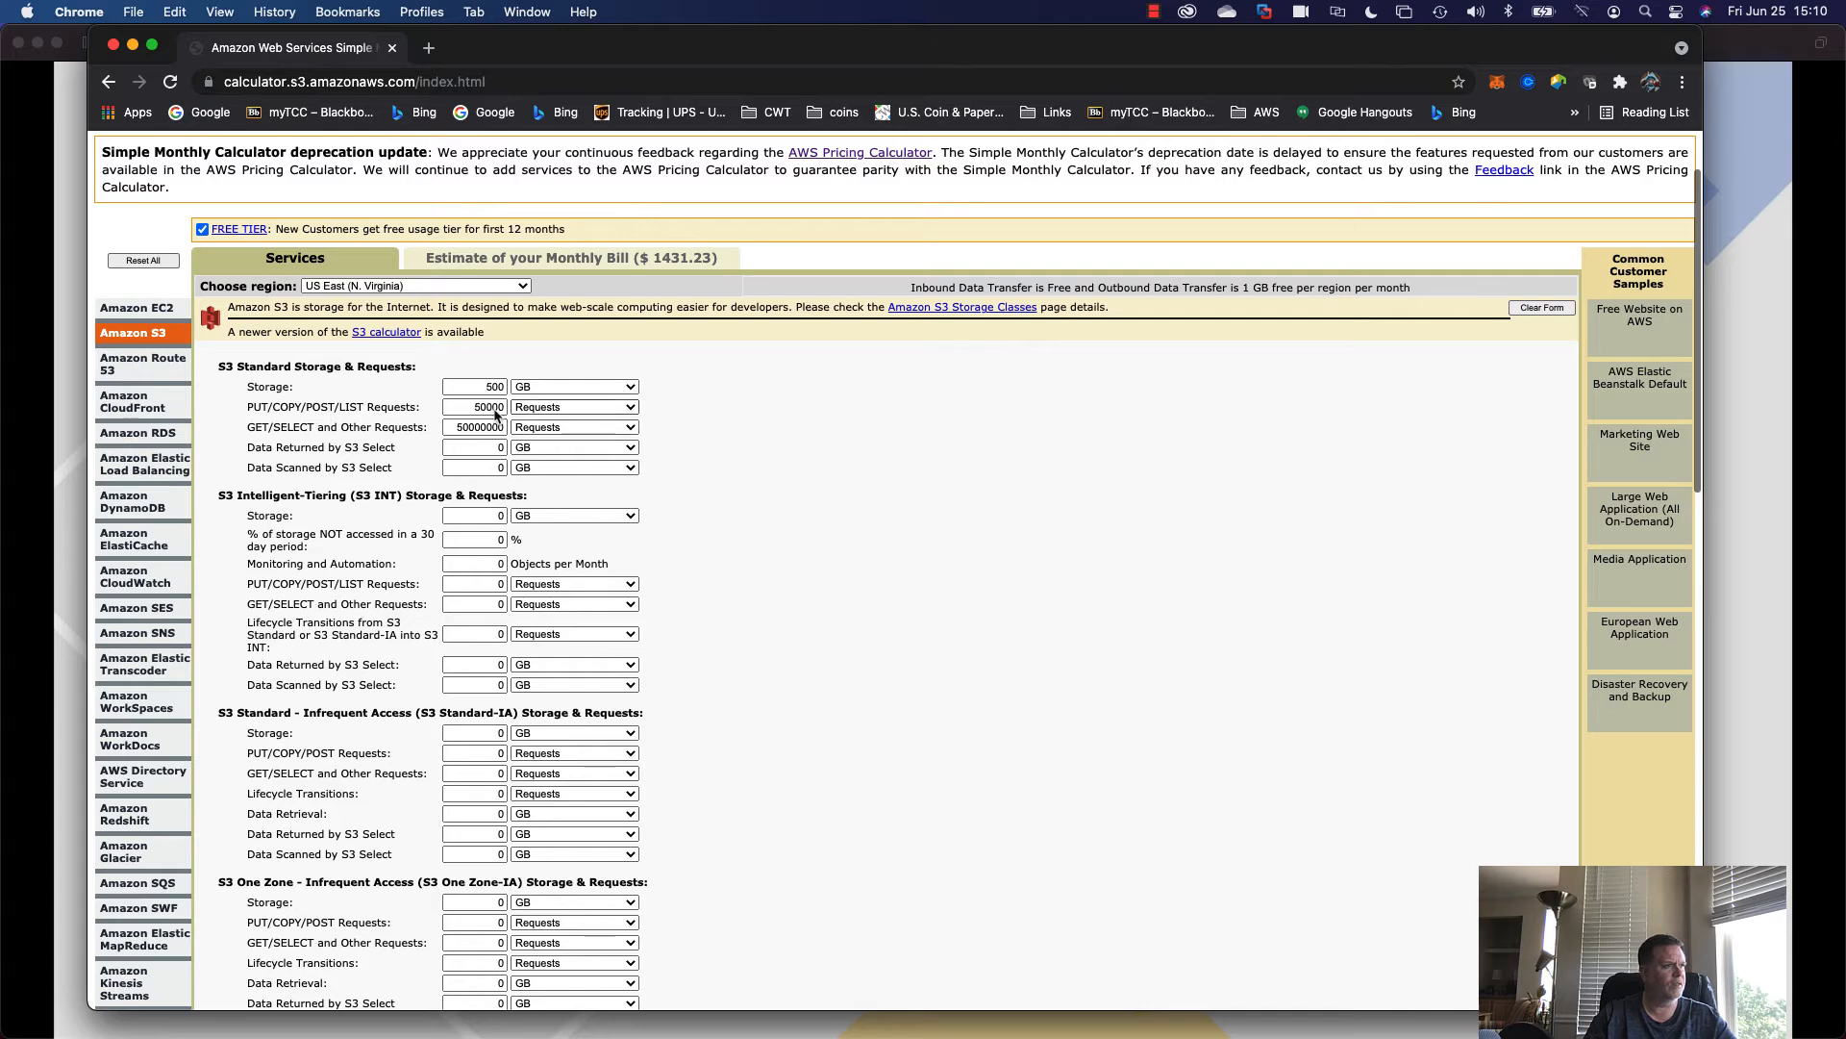
Look through the forms of other services, including ElastiCache, CloudWatch, SNS, WorkDocs and SQS, to see which inputs they require.
click(142, 541)
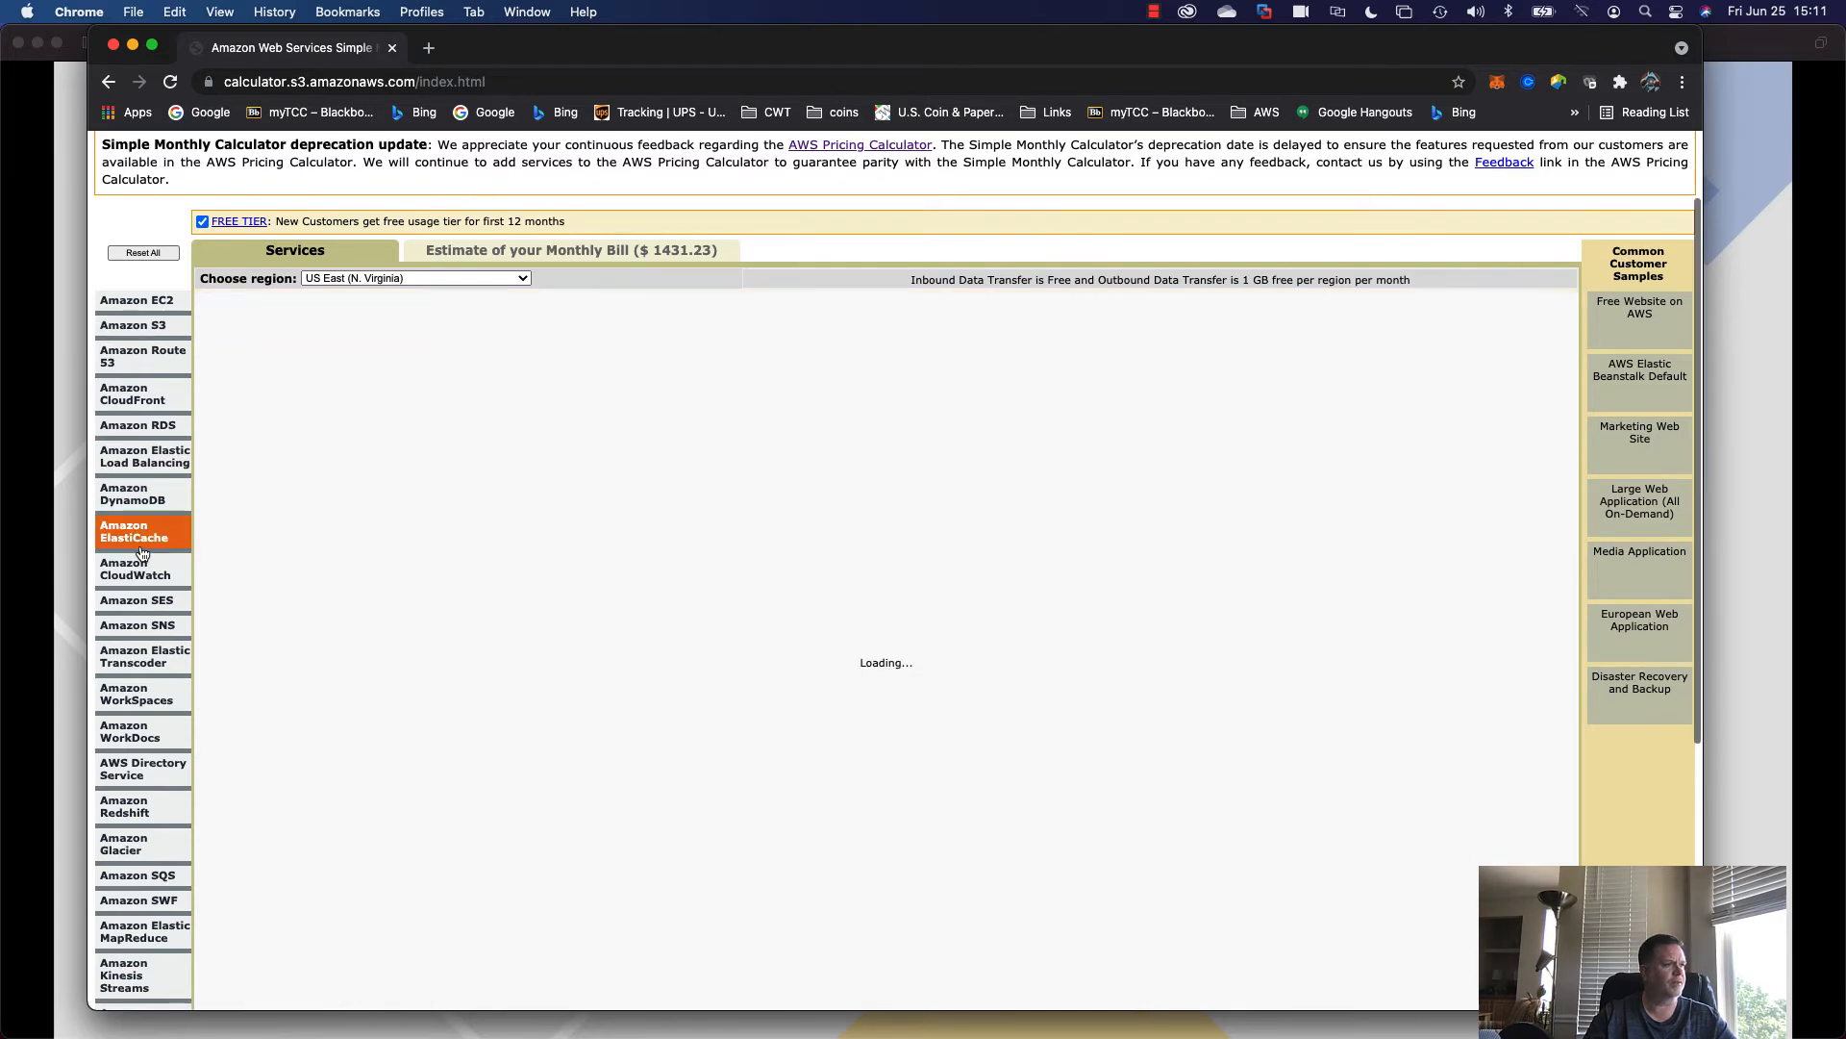
click(142, 580)
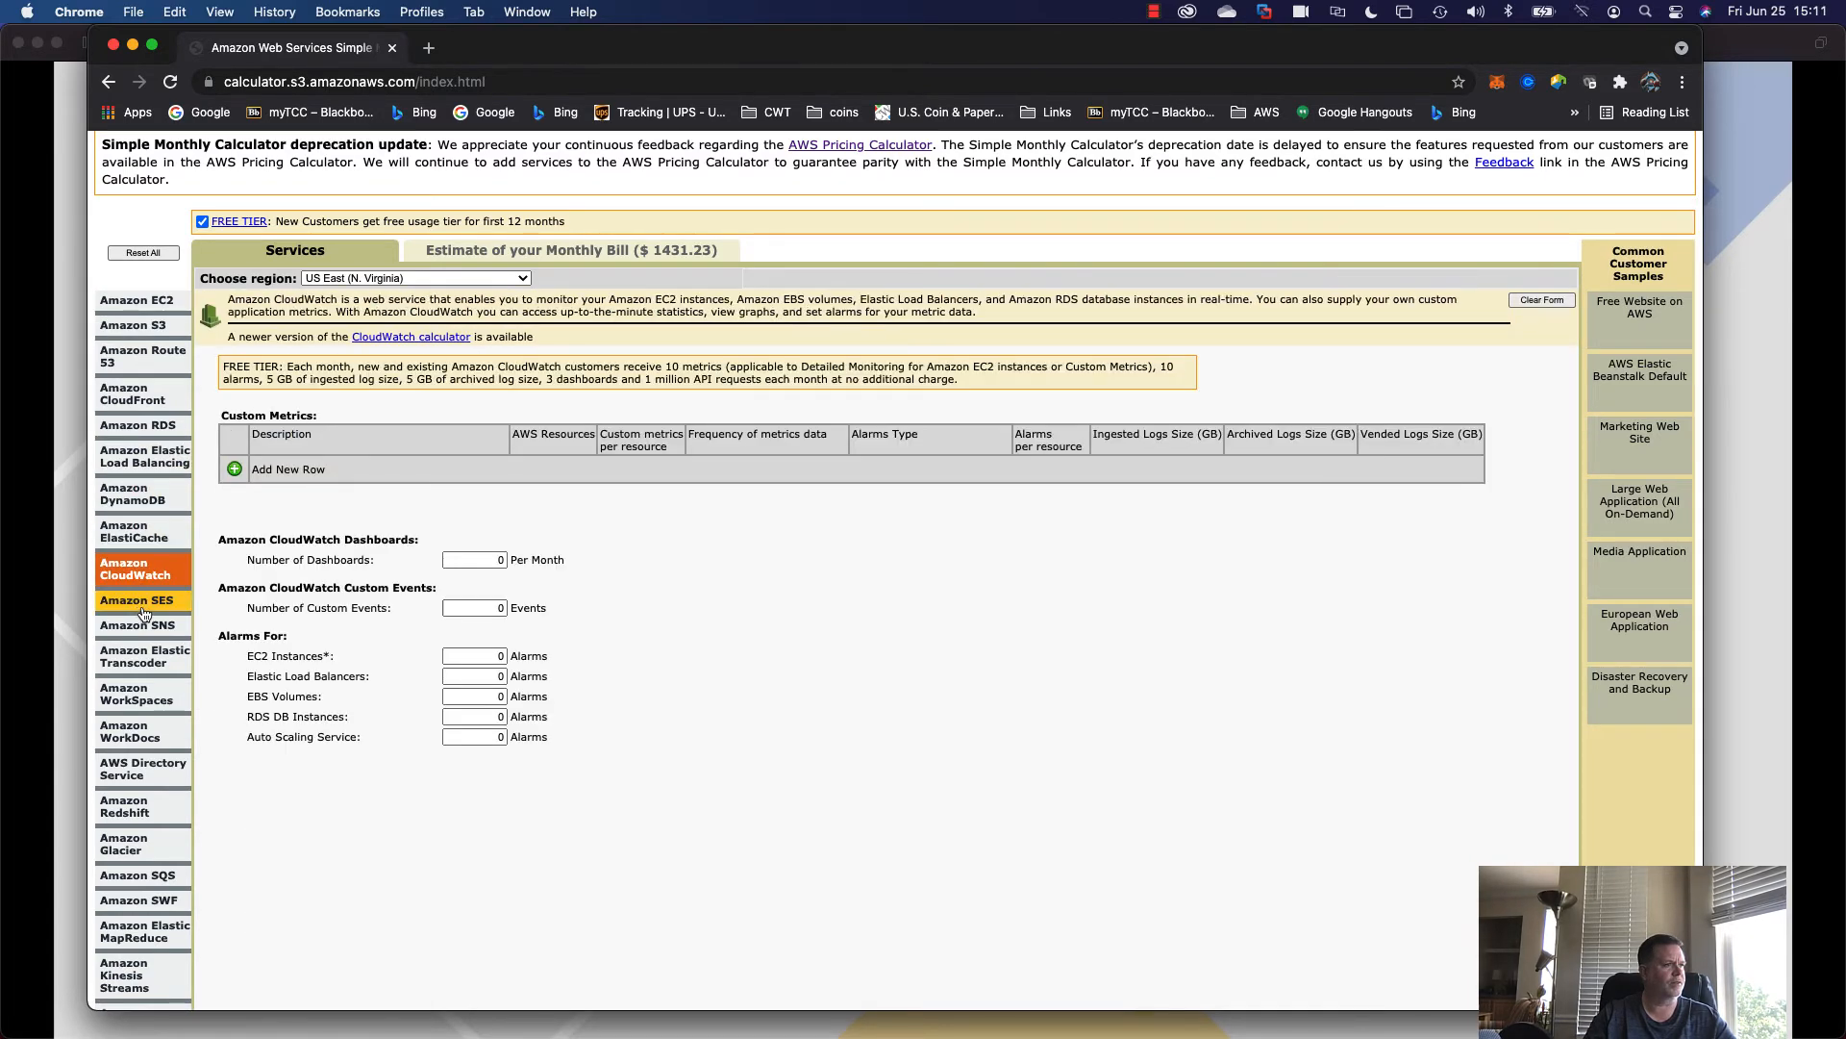
click(142, 626)
click(140, 692)
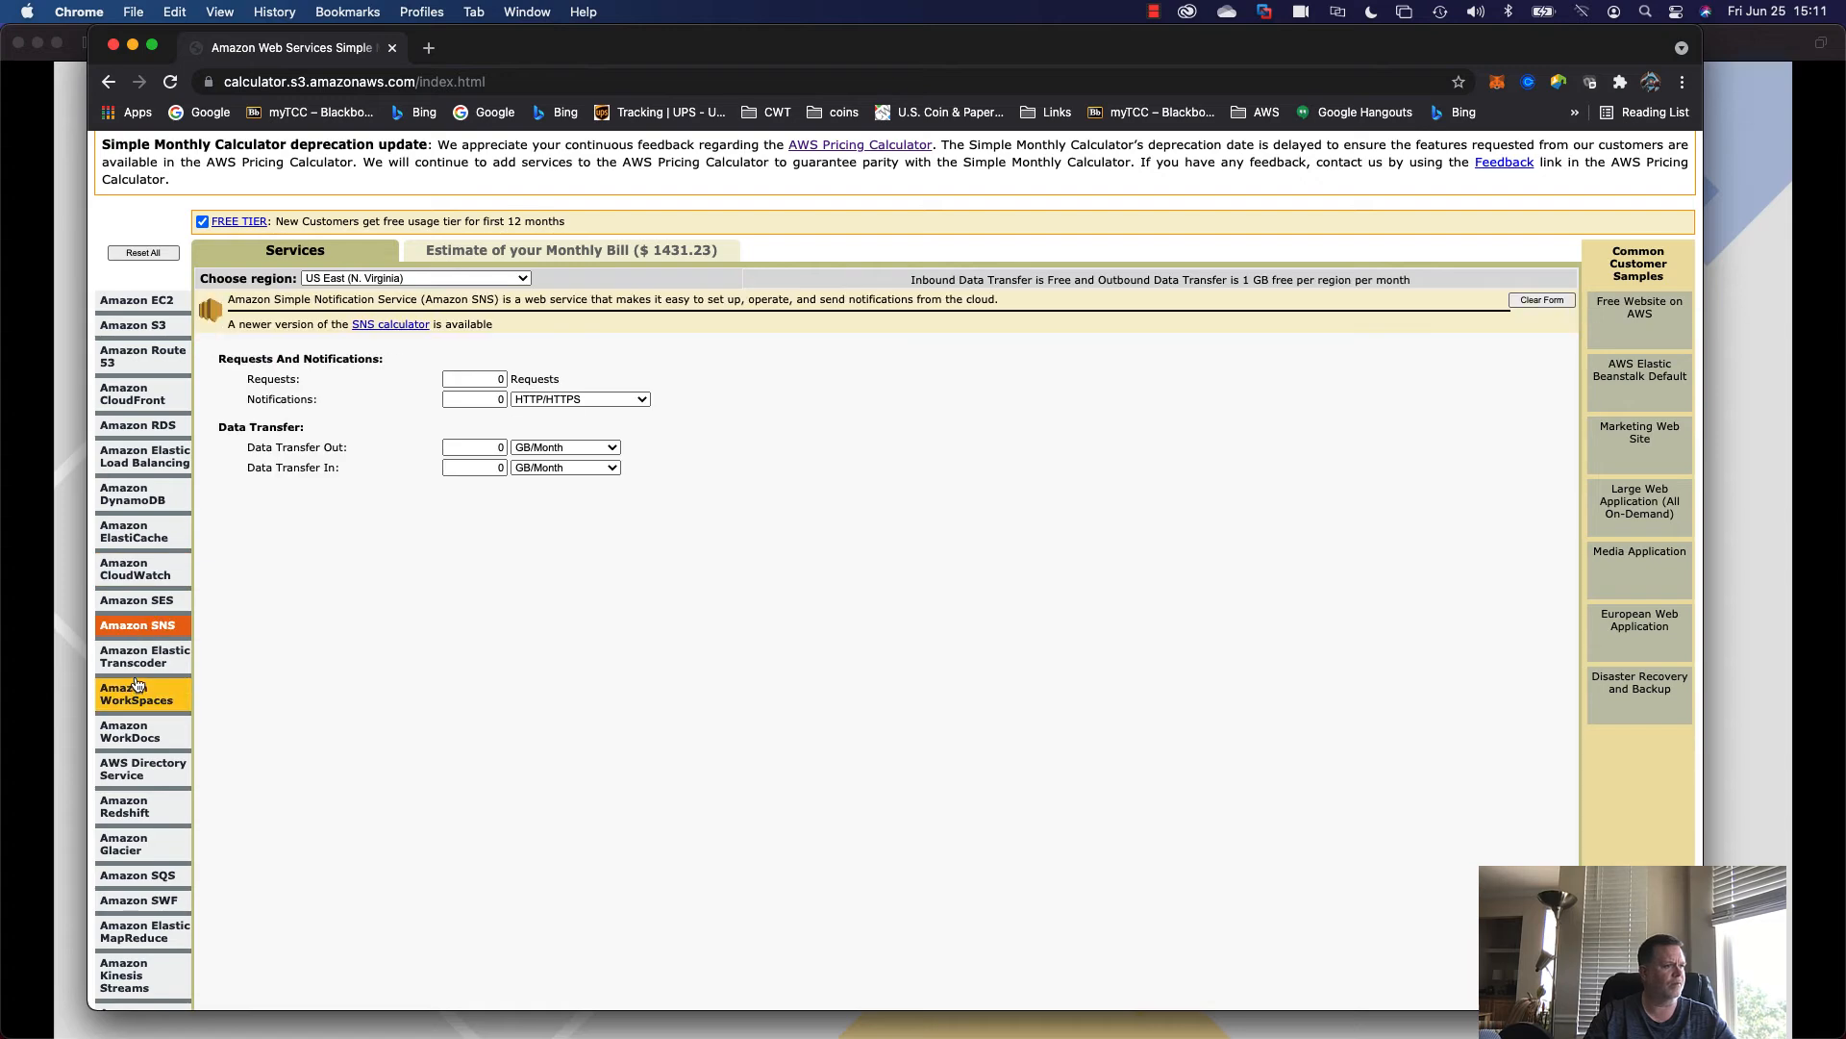
click(149, 734)
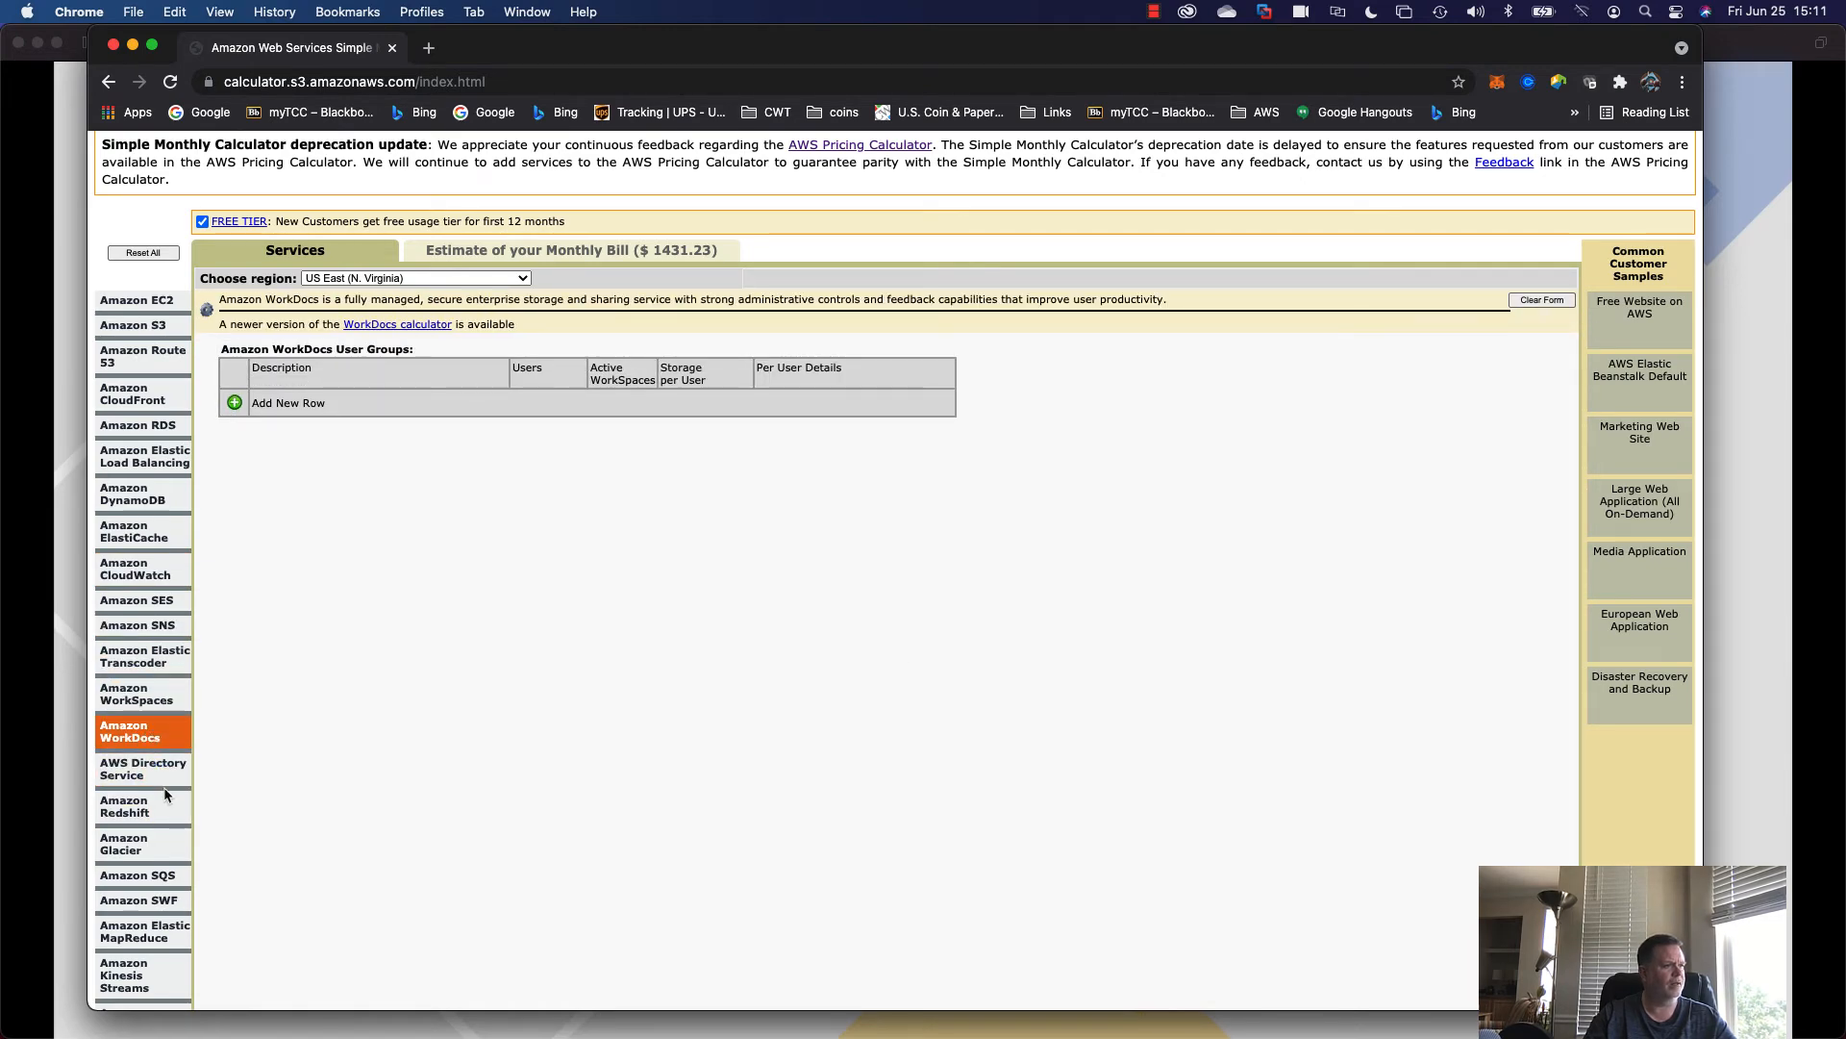
click(145, 840)
click(160, 877)
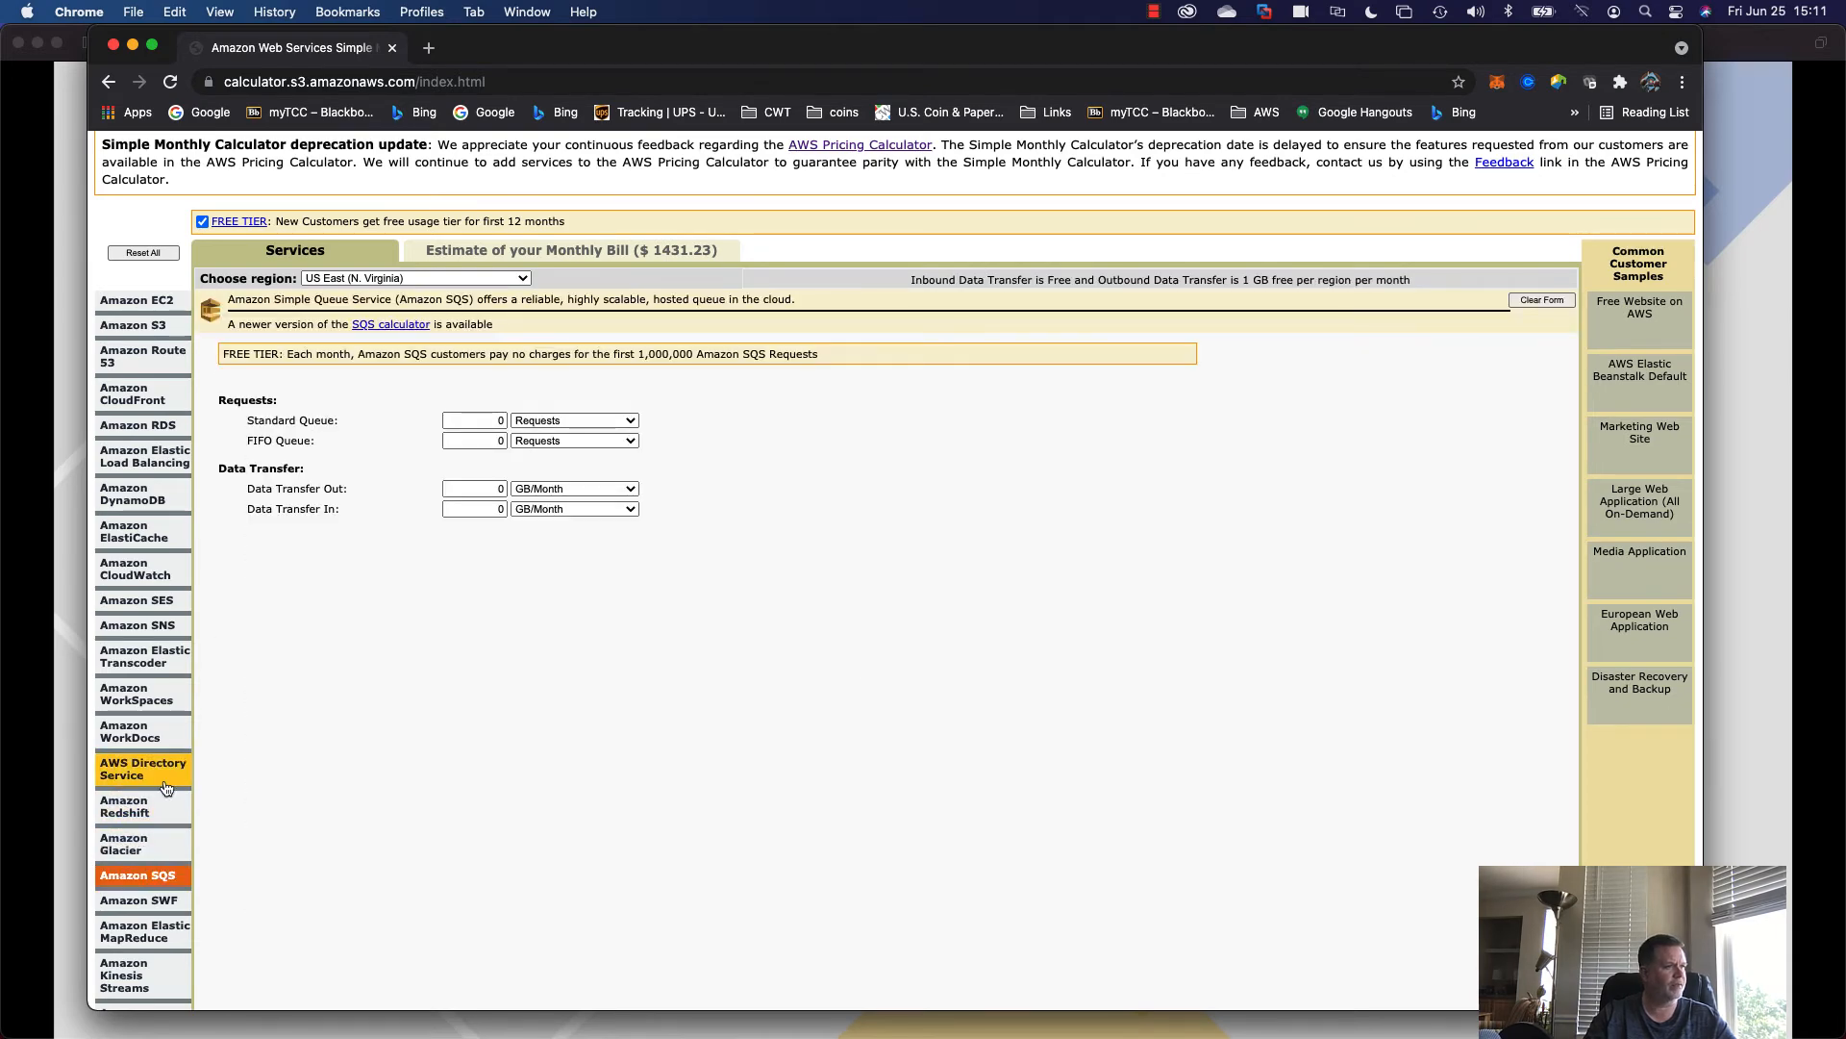
scroll(165, 567, down, 1)
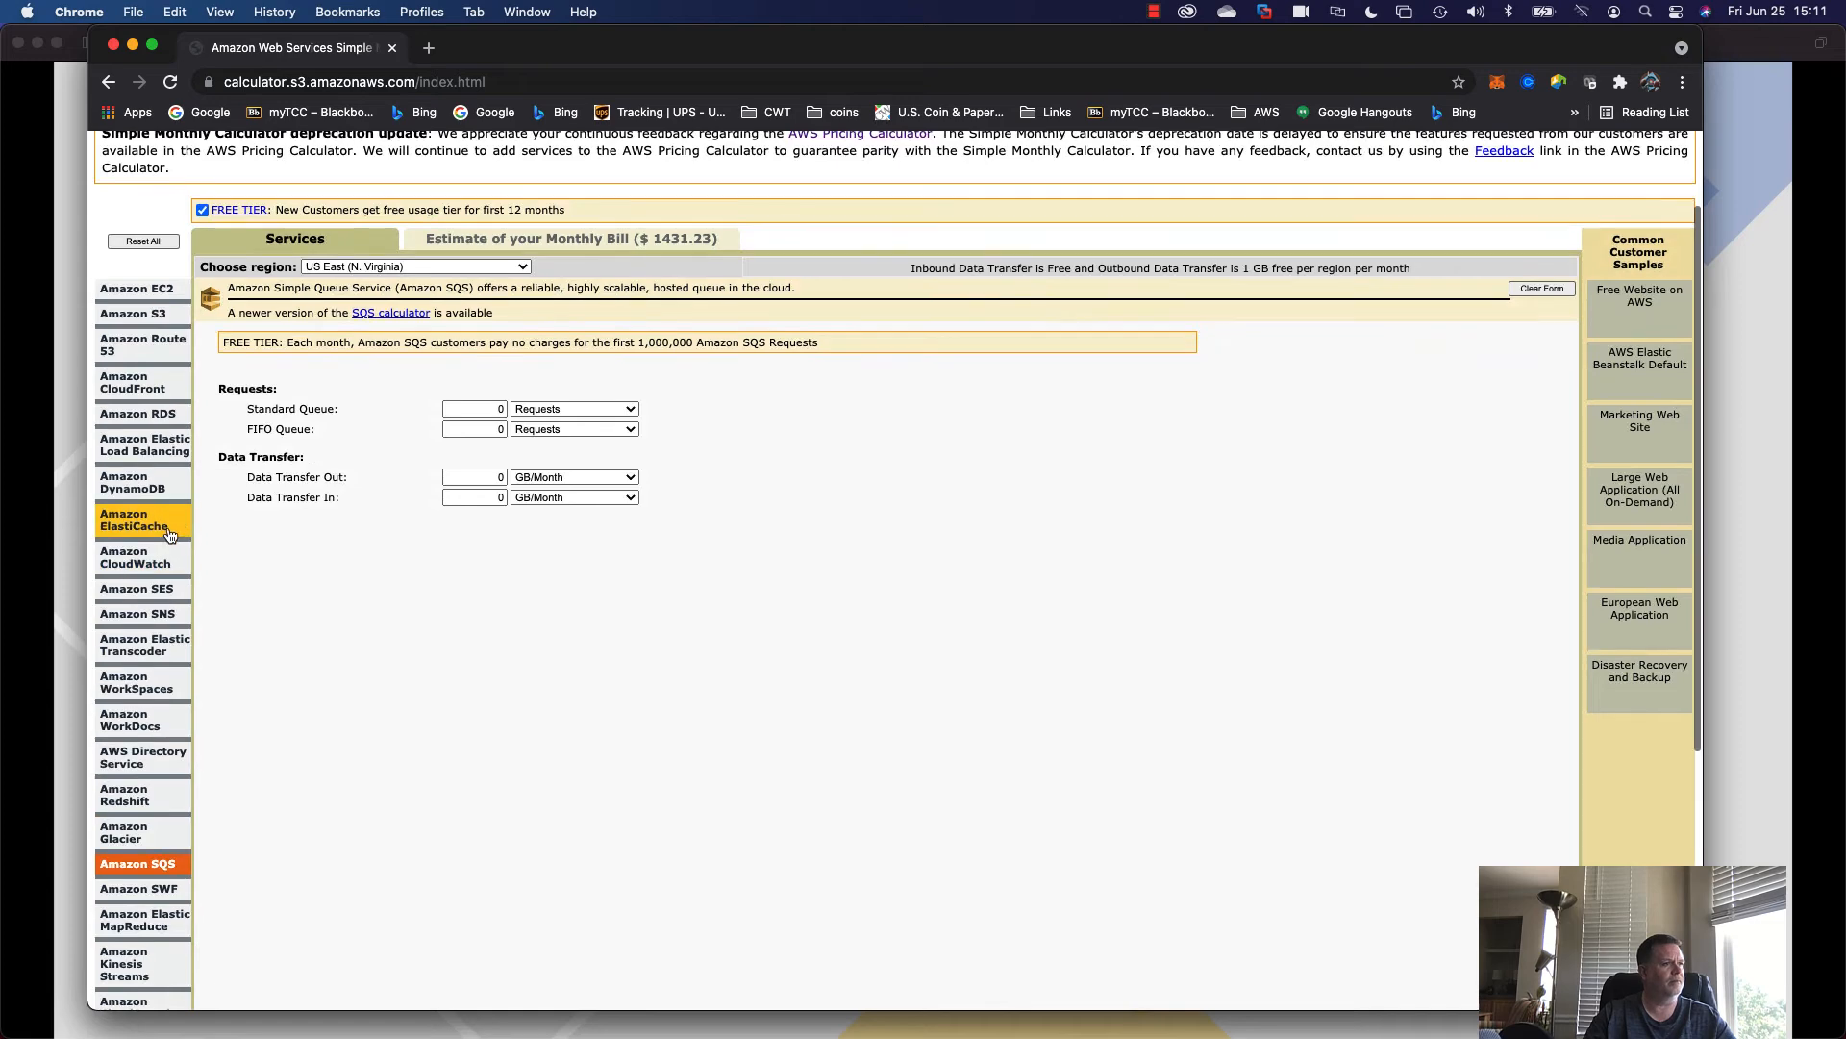
scroll(173, 539, up, 1)
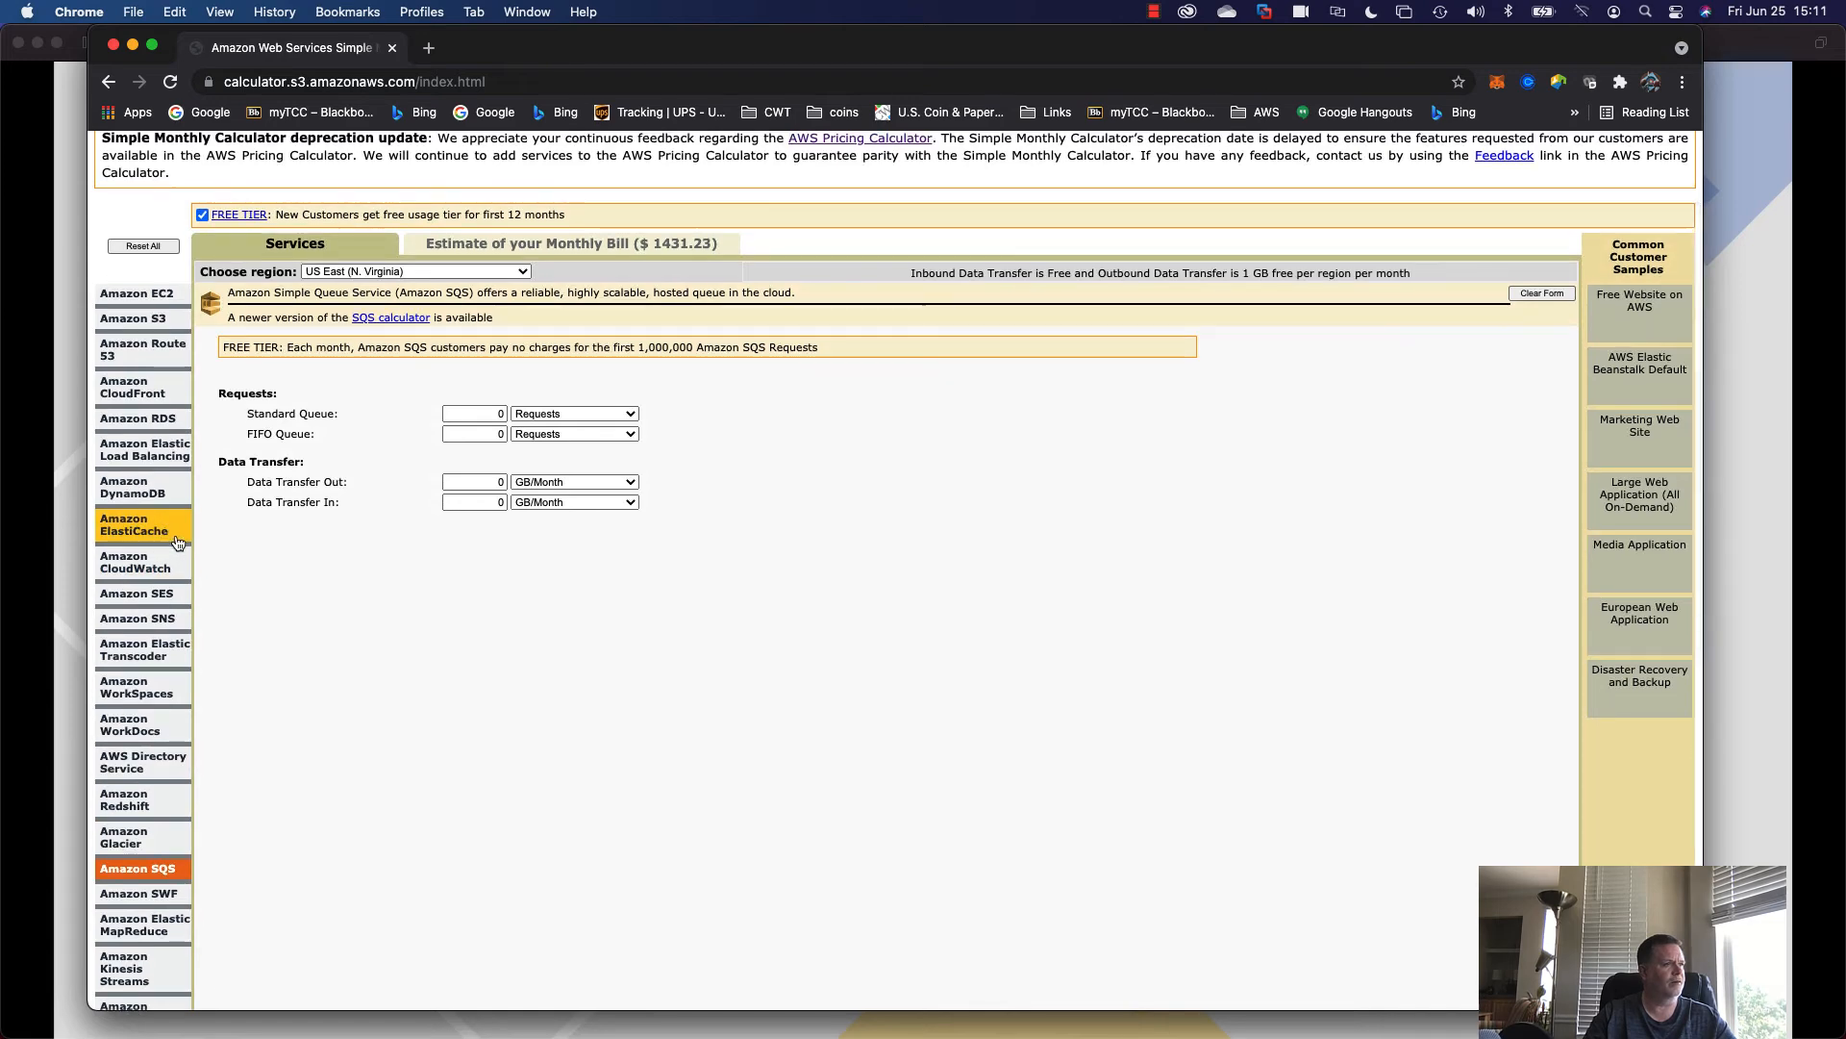
scroll(178, 543, up, 1)
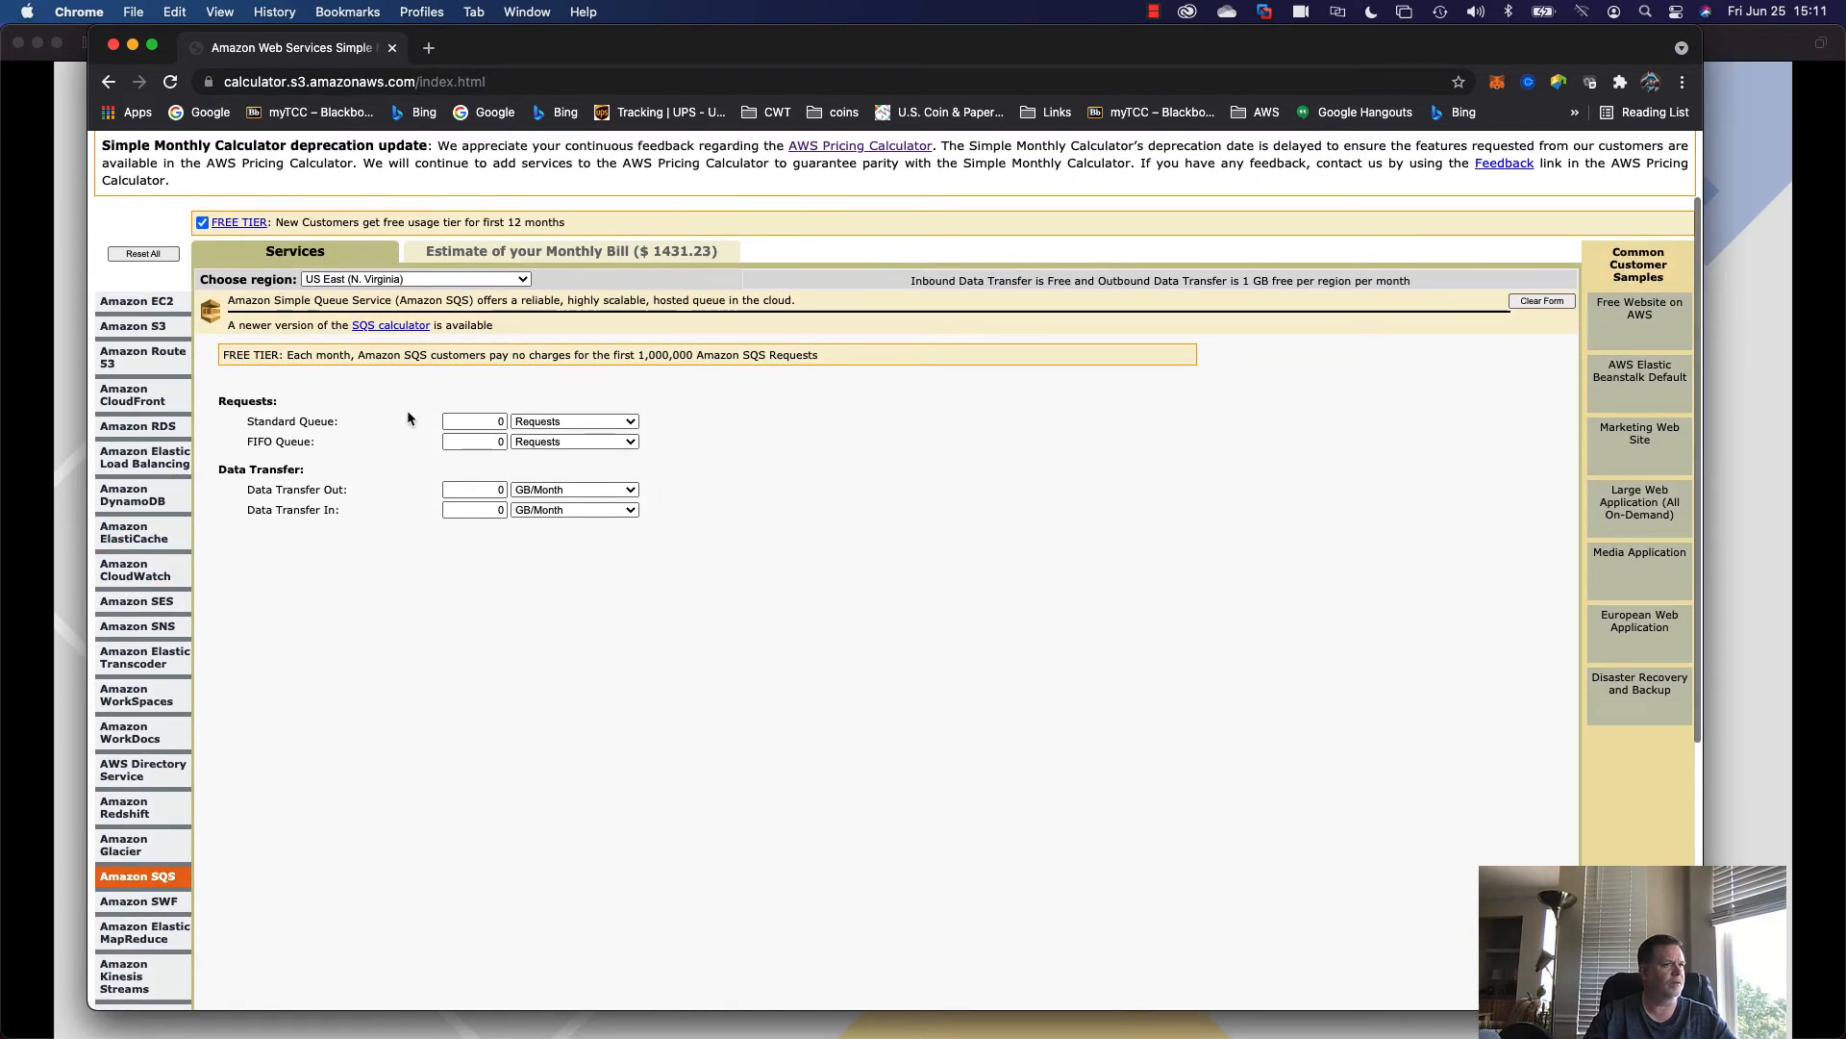
scroll(611, 301, down, 1)
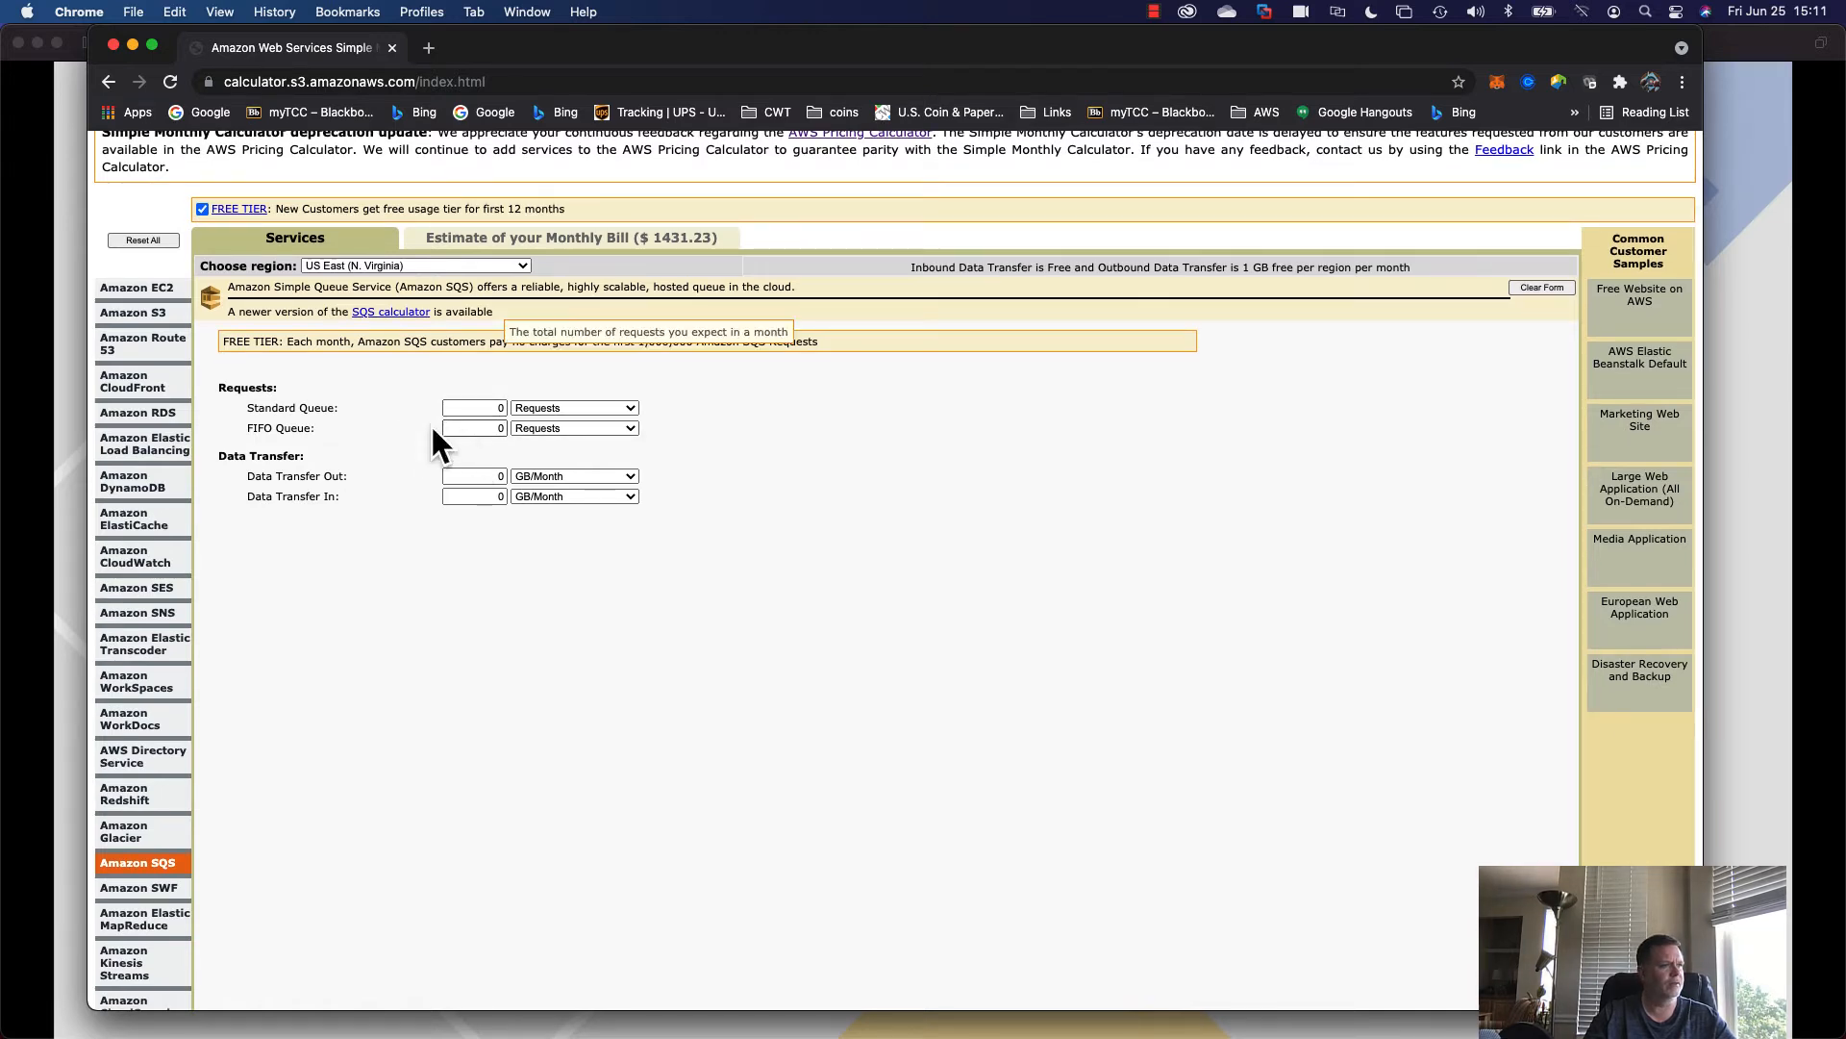
Open the Amazon DynamoDB service form and set the indexed data storage's dataset size to 100 GB.
click(165, 482)
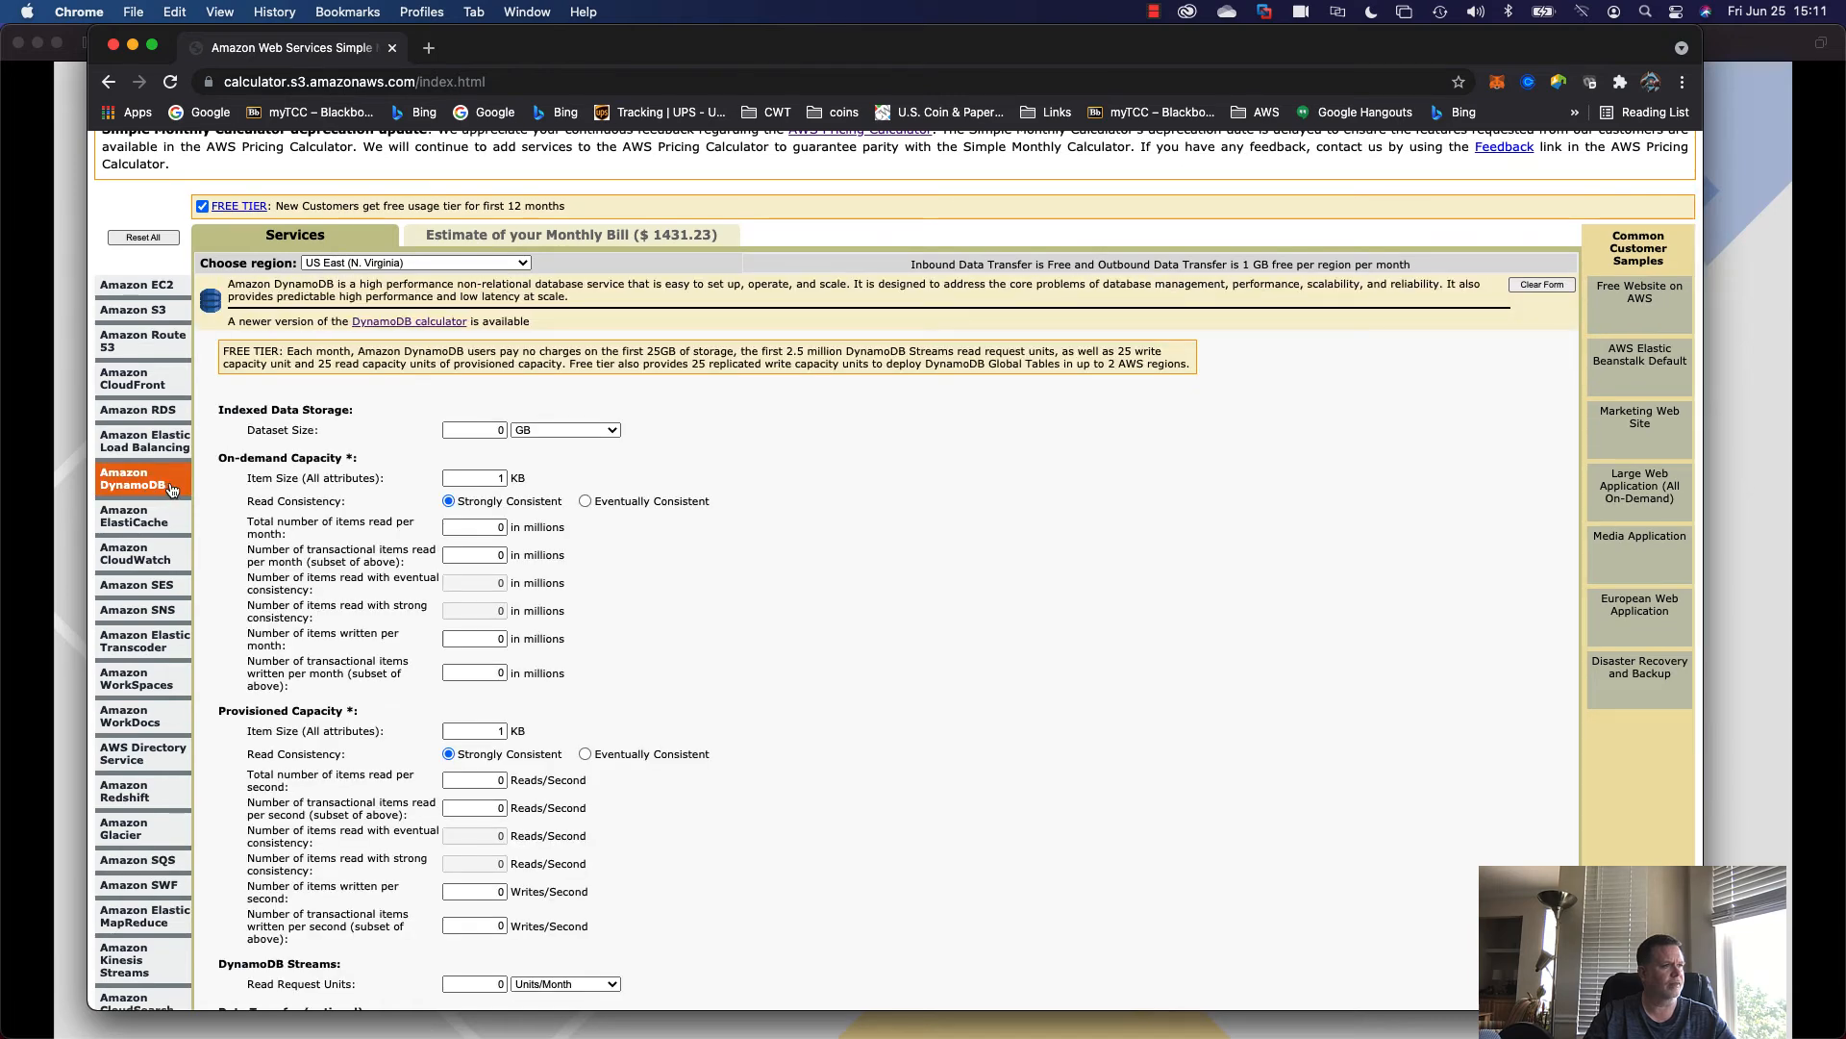
scroll(489, 426, down, 1)
click(491, 424)
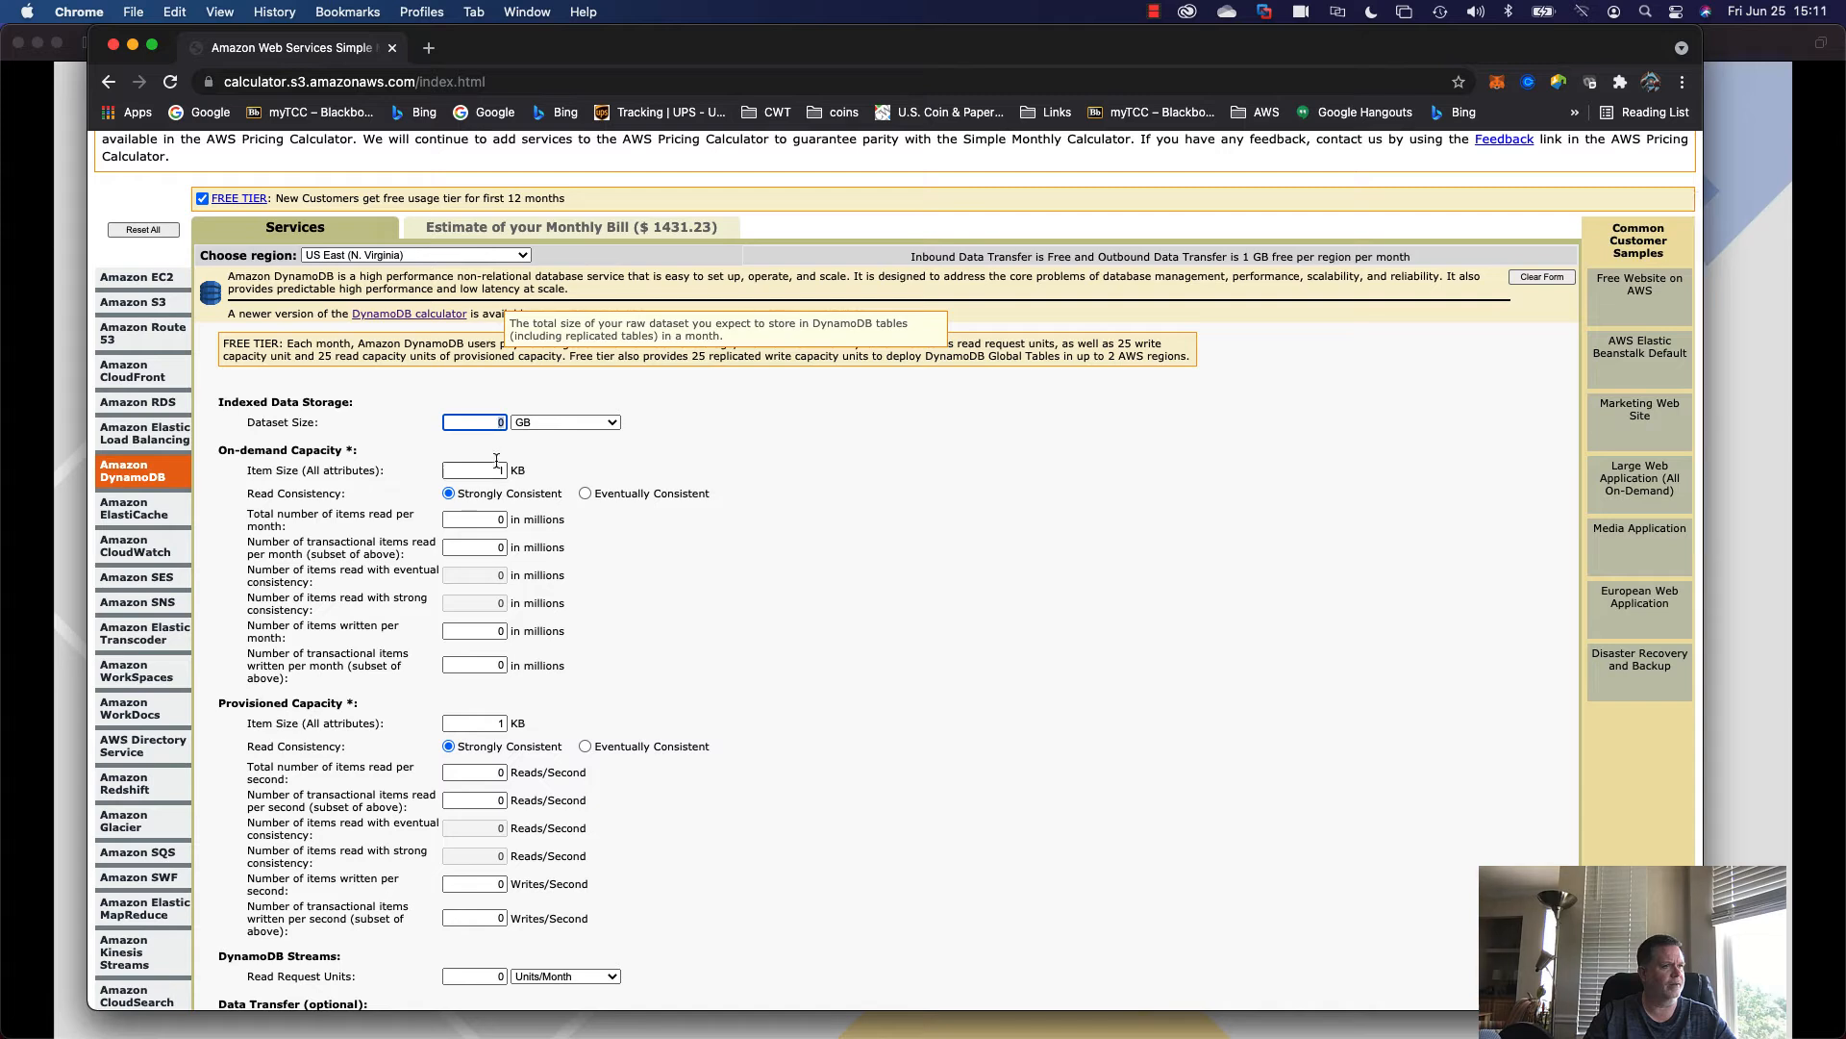
text(100)
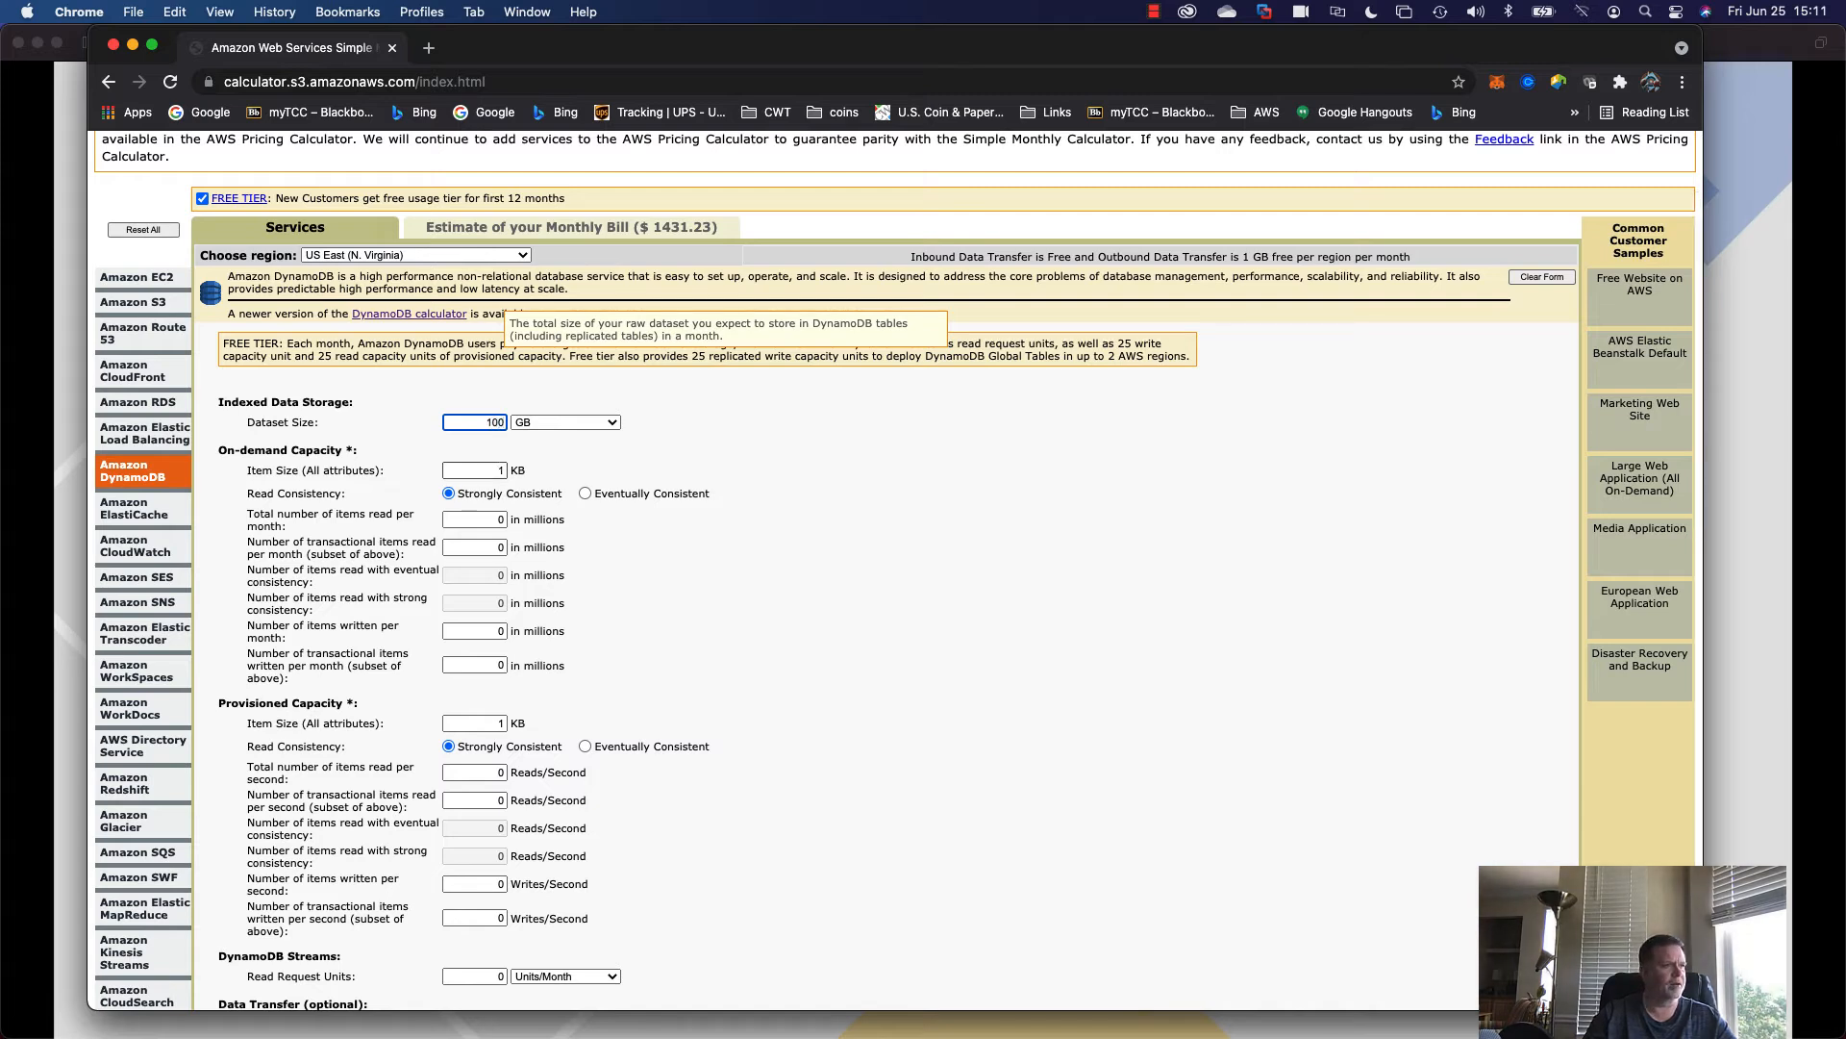
In DynamoDB's on-demand capacity, set total items read per month to 5 million and the item size to 10 KB.
click(488, 519)
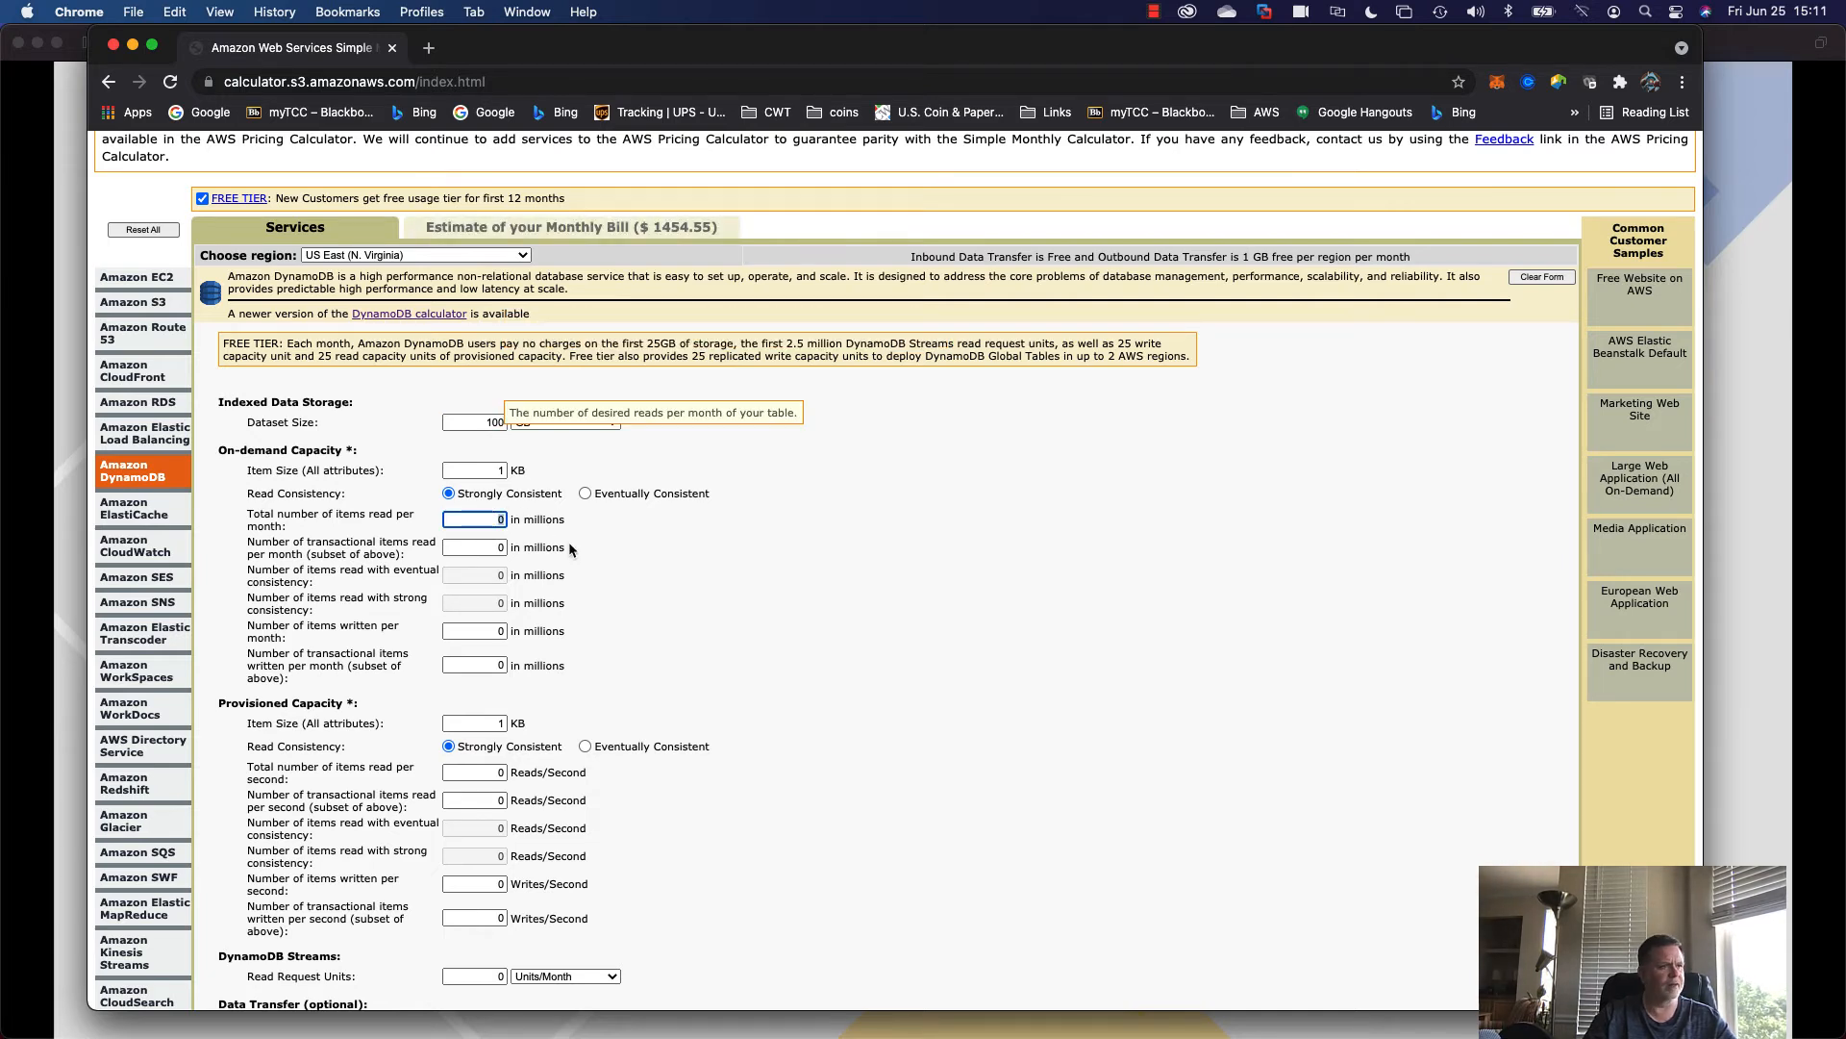
text(5)
click(499, 470)
text(0)
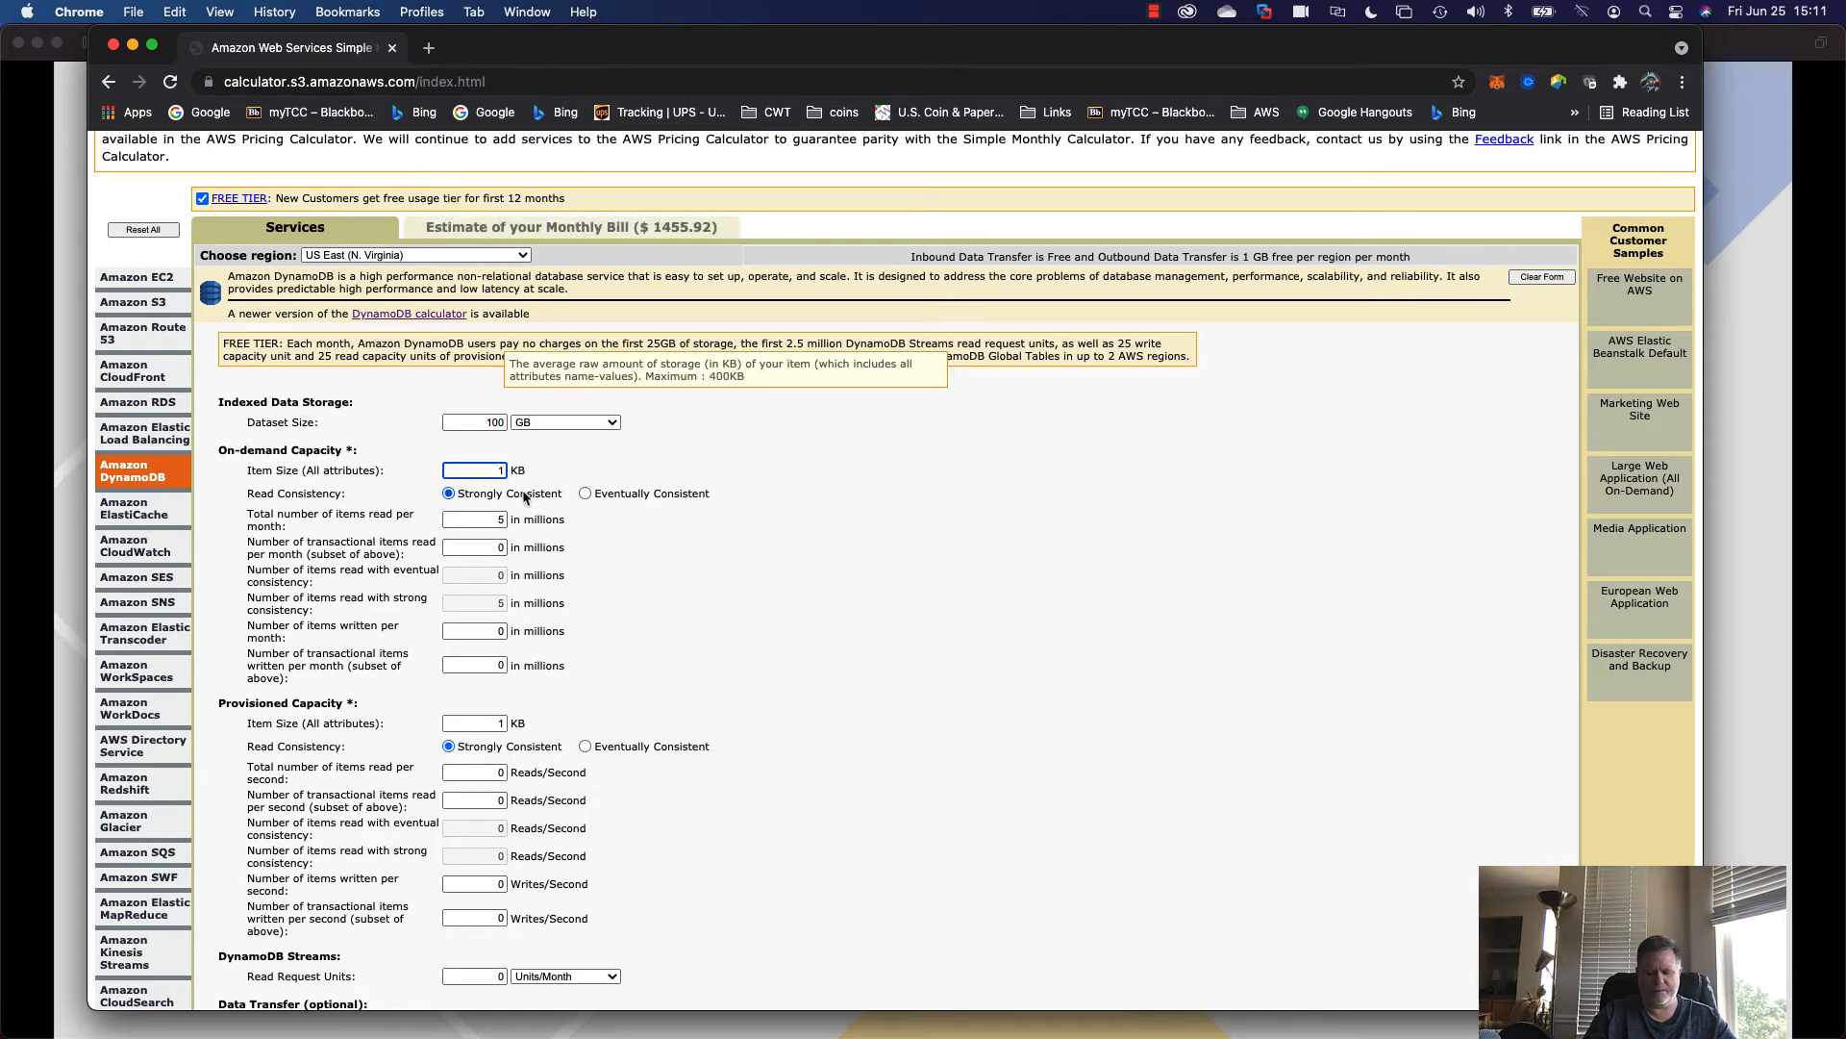
click(568, 545)
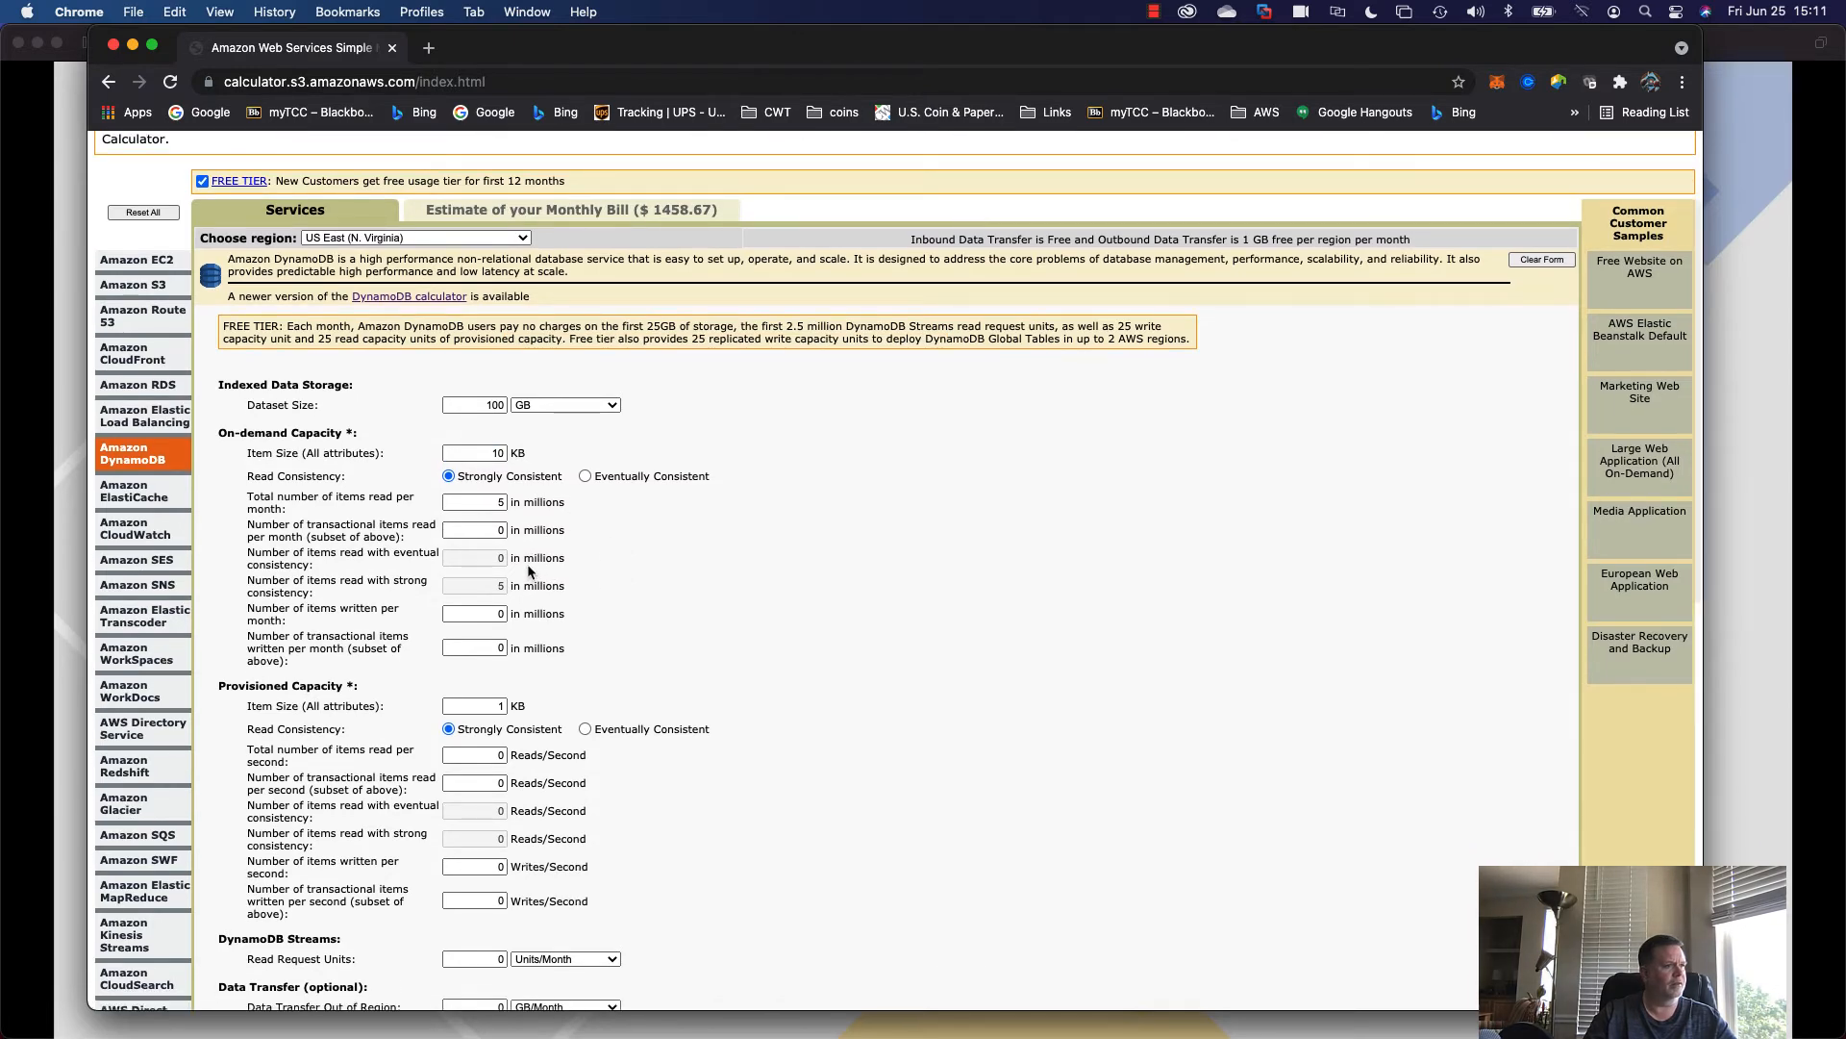
Set the number of items written per month to 1 million in DynamoDB's on-demand capacity.
scroll(528, 567, down, 2)
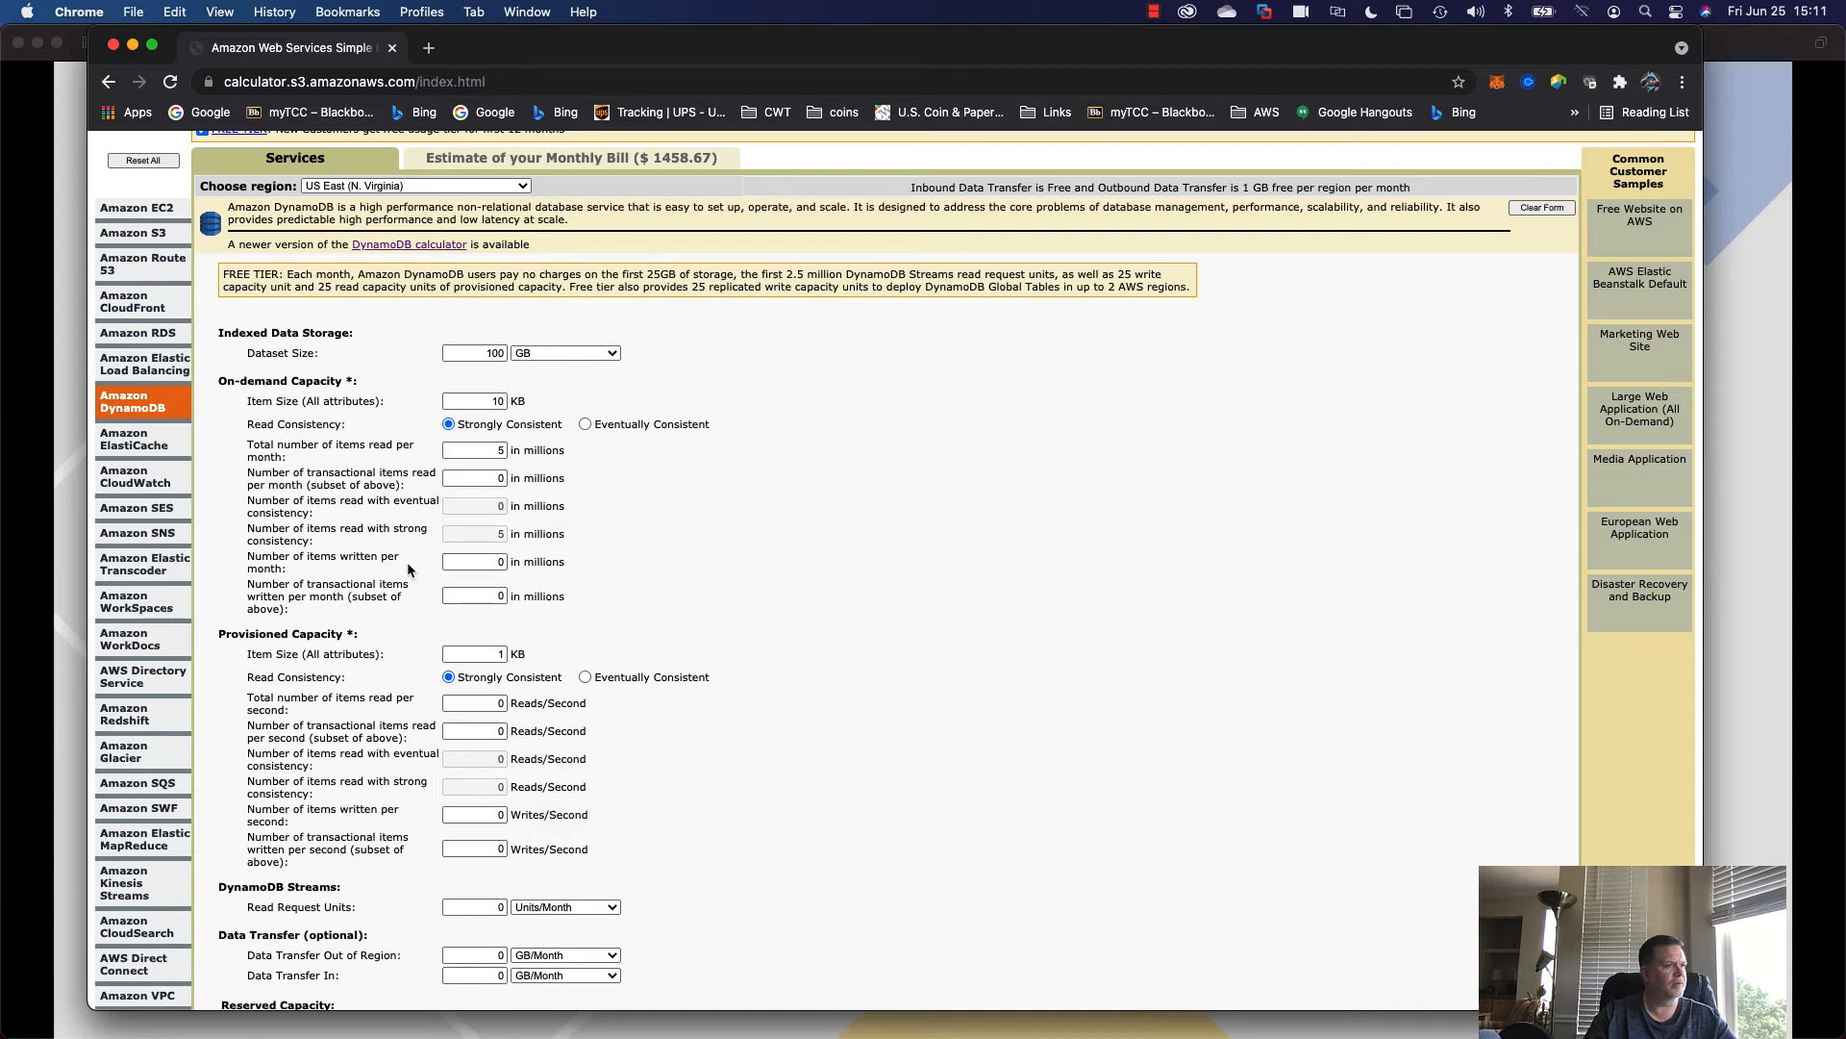
double_click(498, 559)
text(1)
click(596, 562)
scroll(573, 558, down, 1)
scroll(557, 574, up, 3)
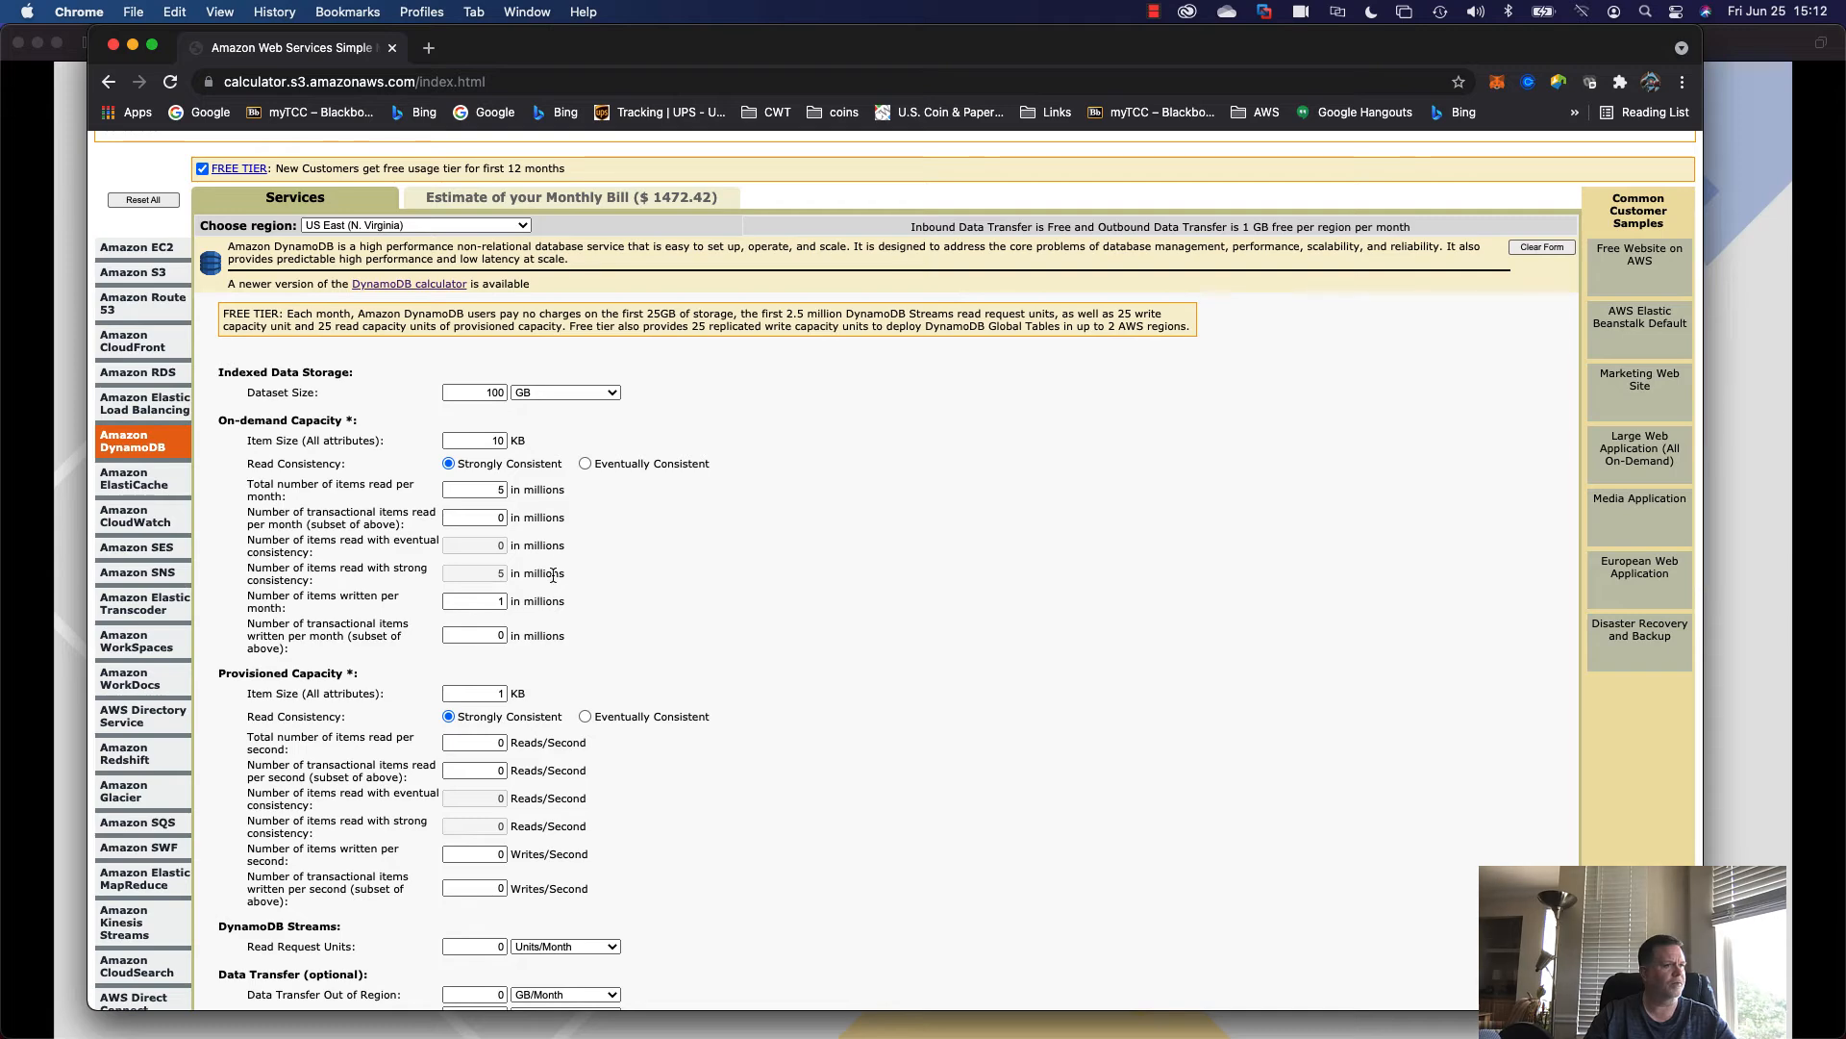
Set DynamoDB's Data Transfer Out of Region to 50 GB/Month.
scroll(573, 579, down, 2)
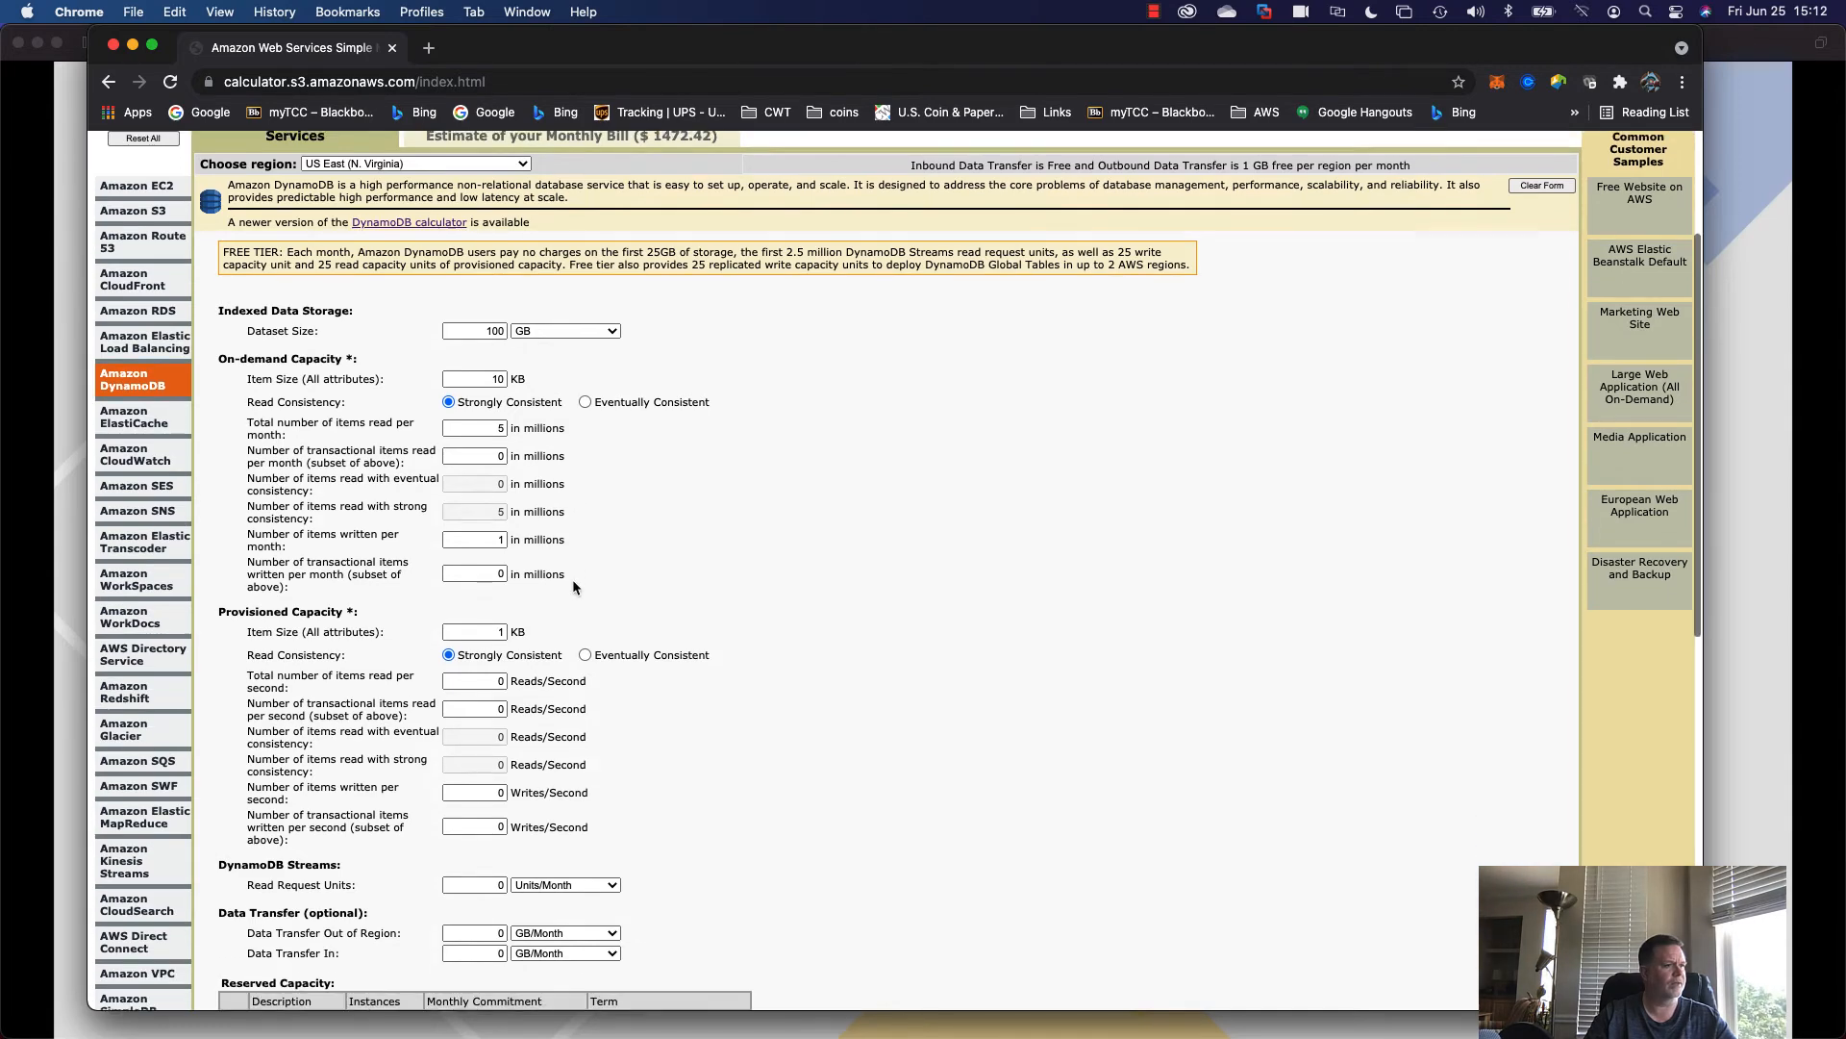
scroll(574, 583, down, 2)
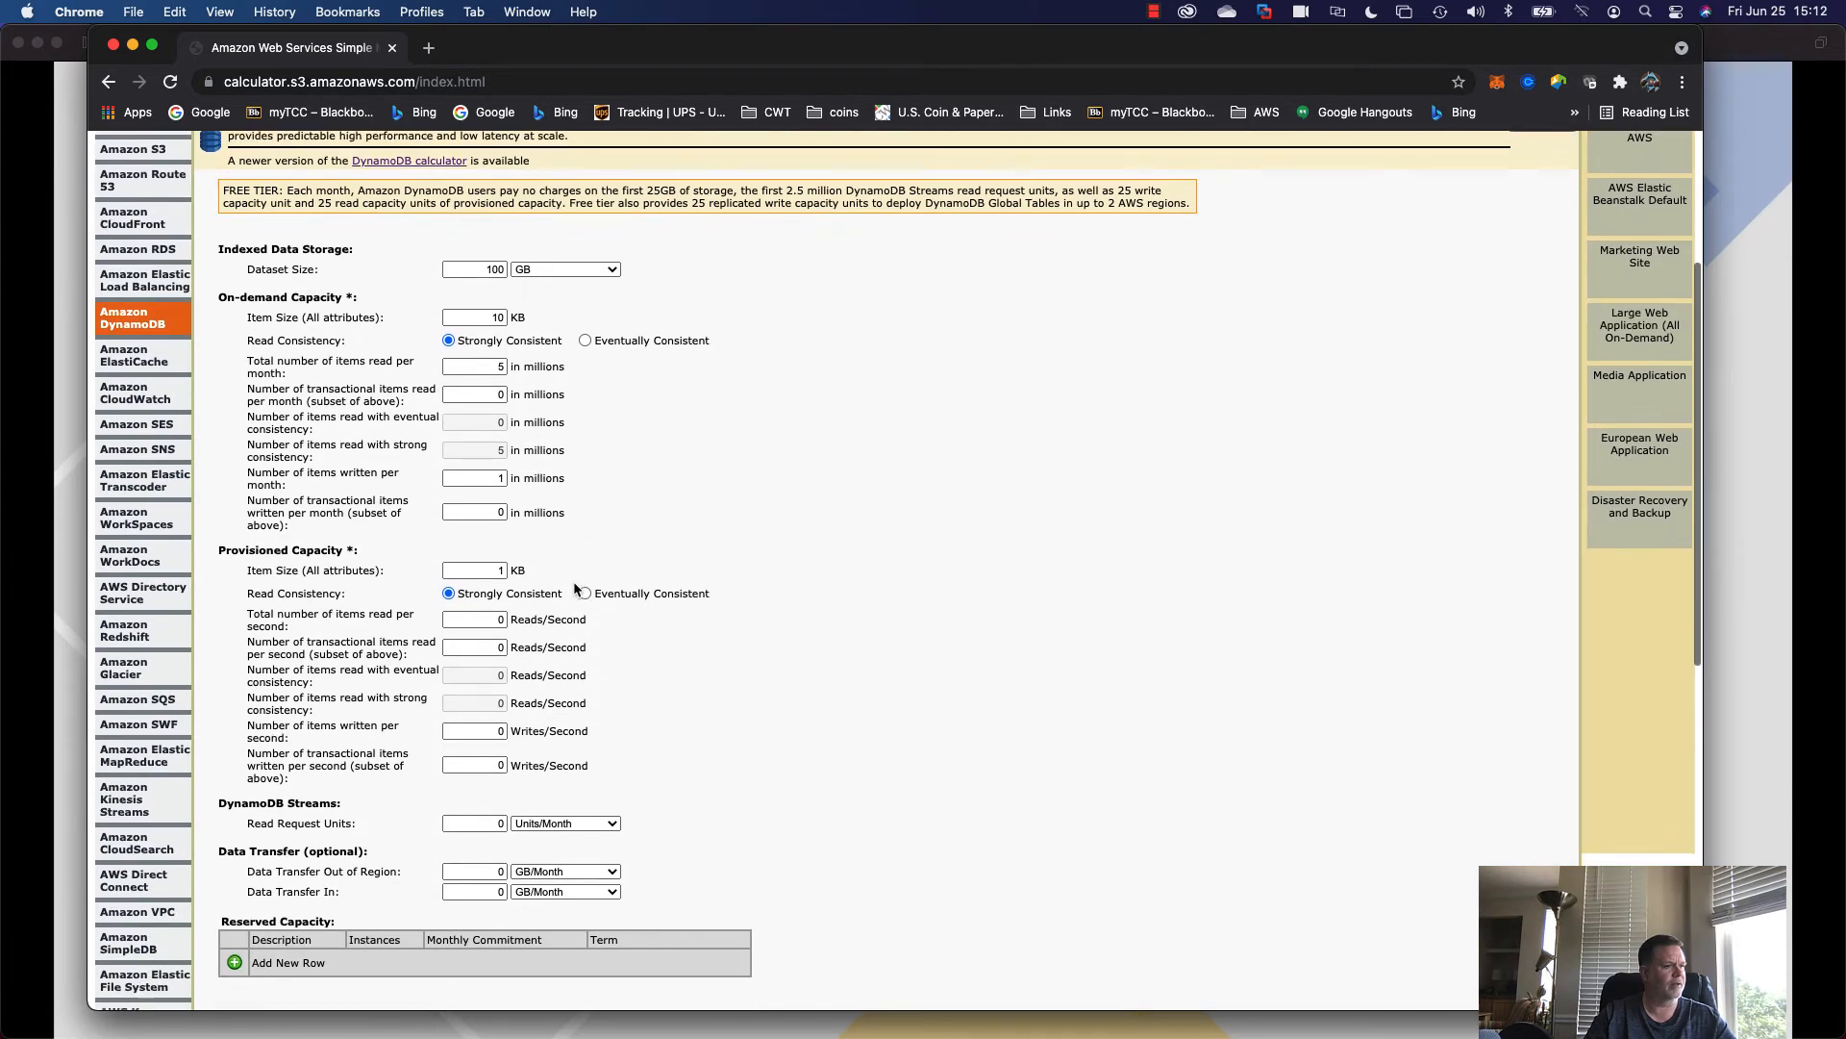
scroll(567, 588, down, 4)
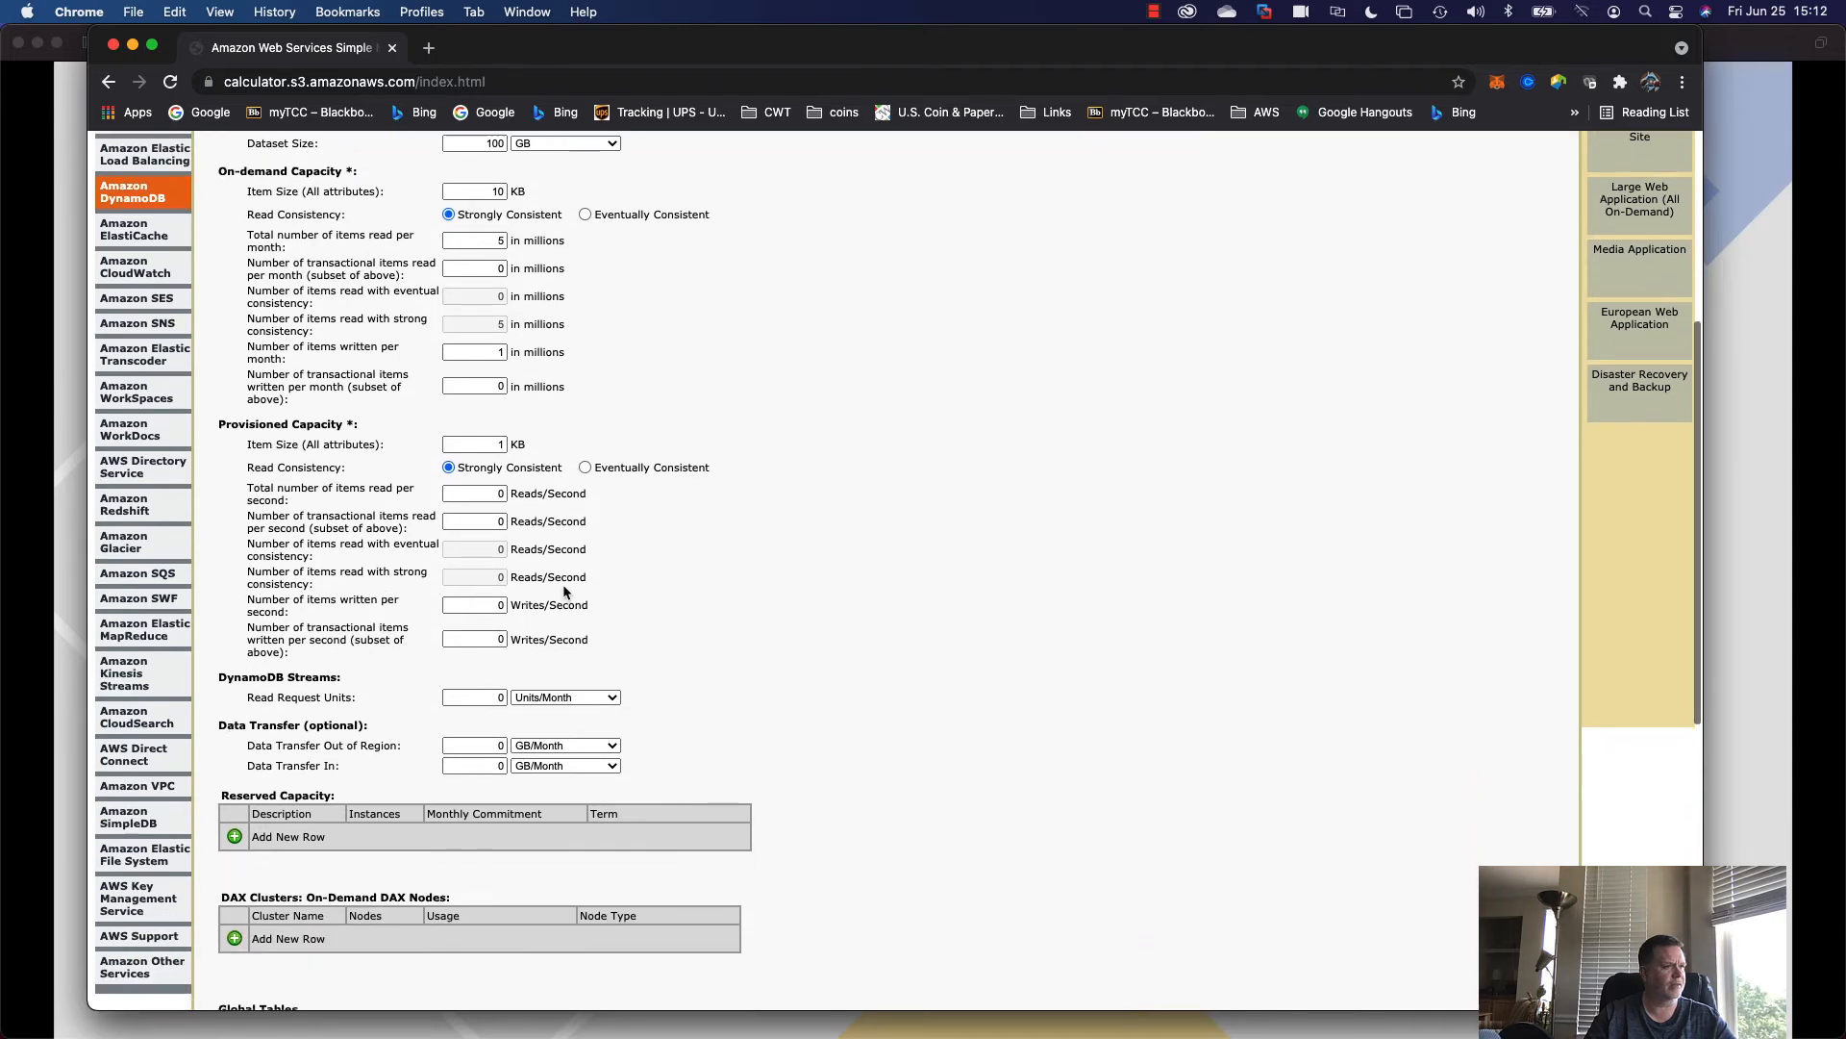
scroll(565, 591, down, 3)
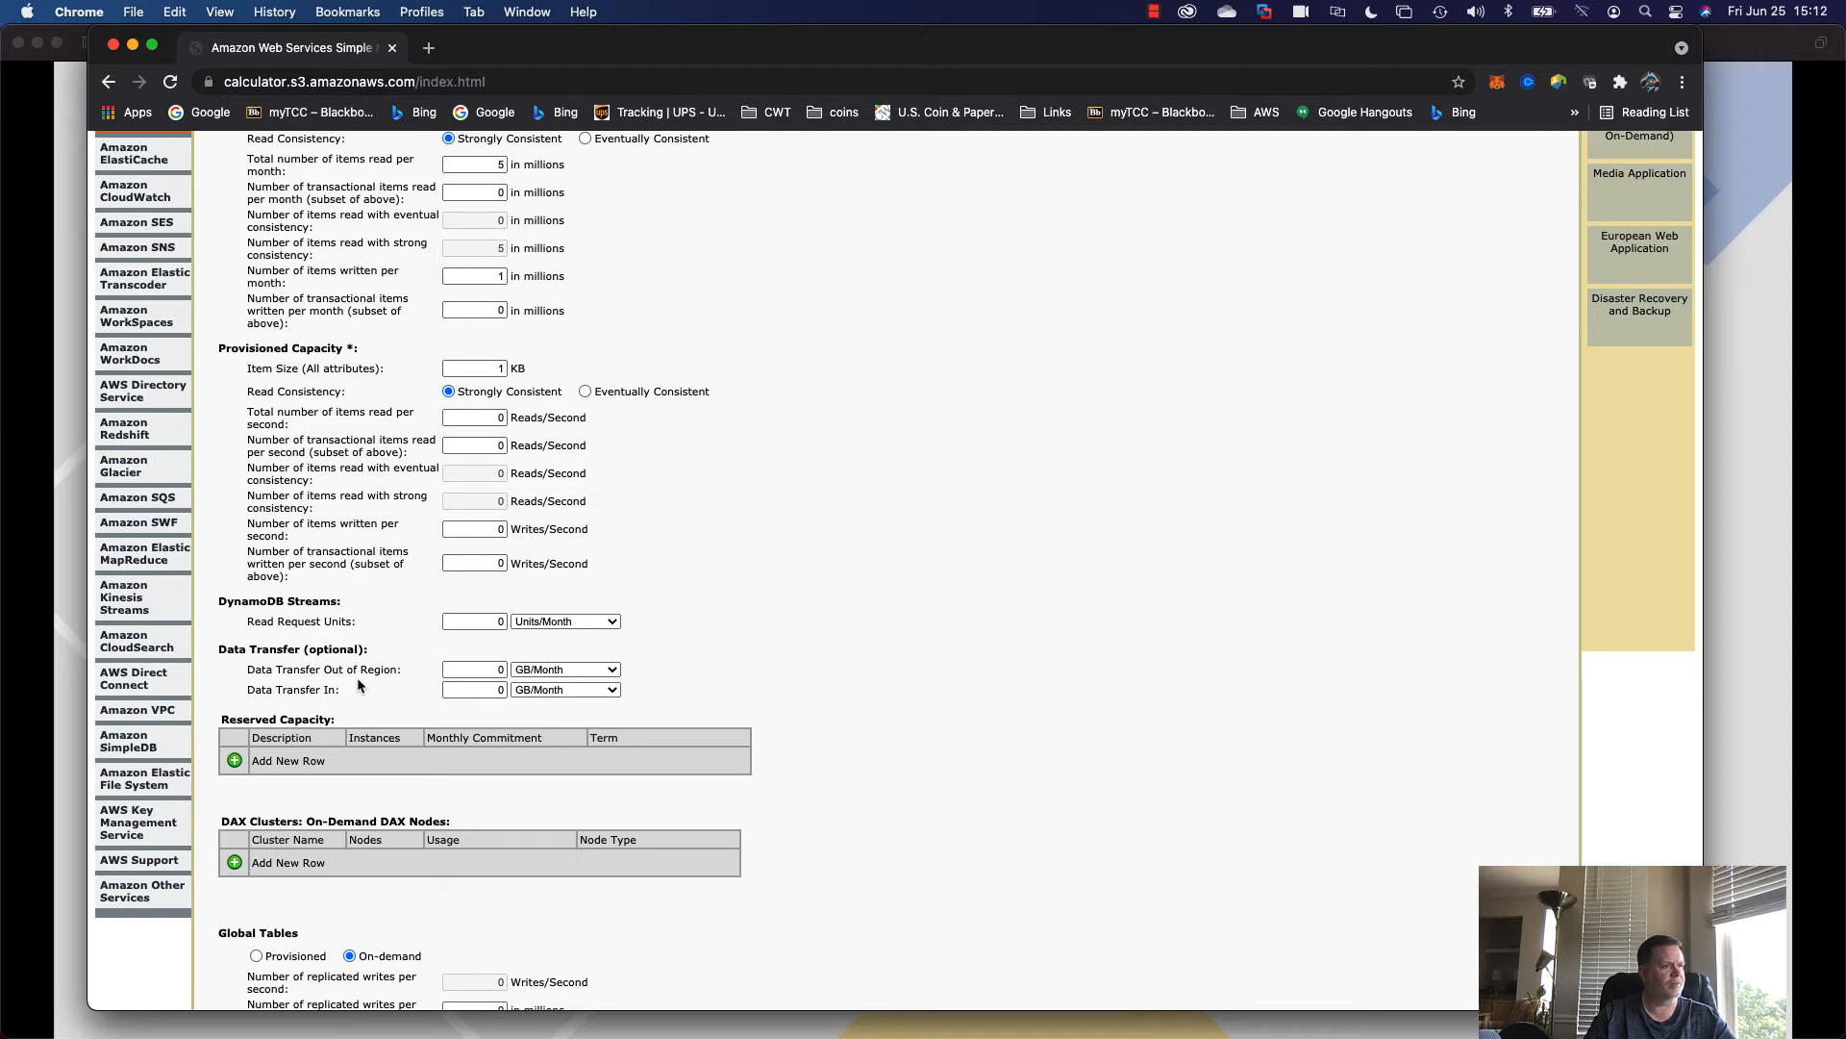
click(492, 670)
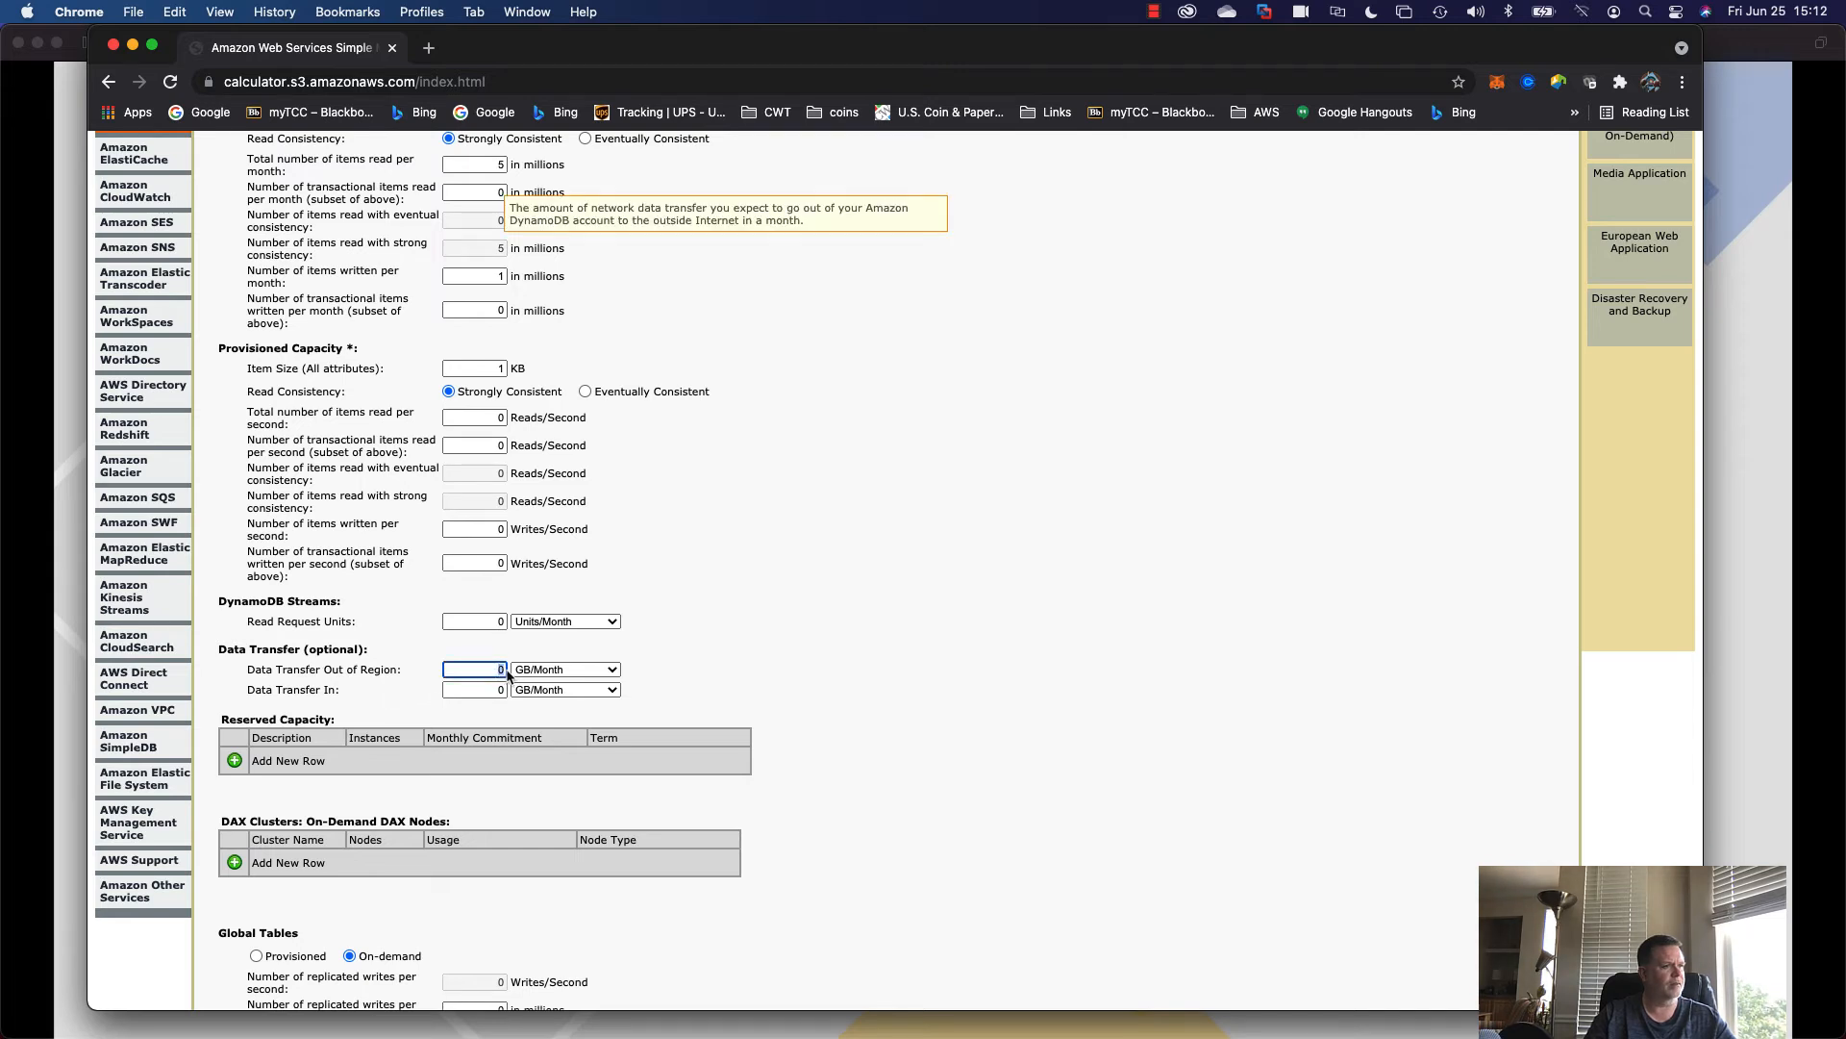
text(50)
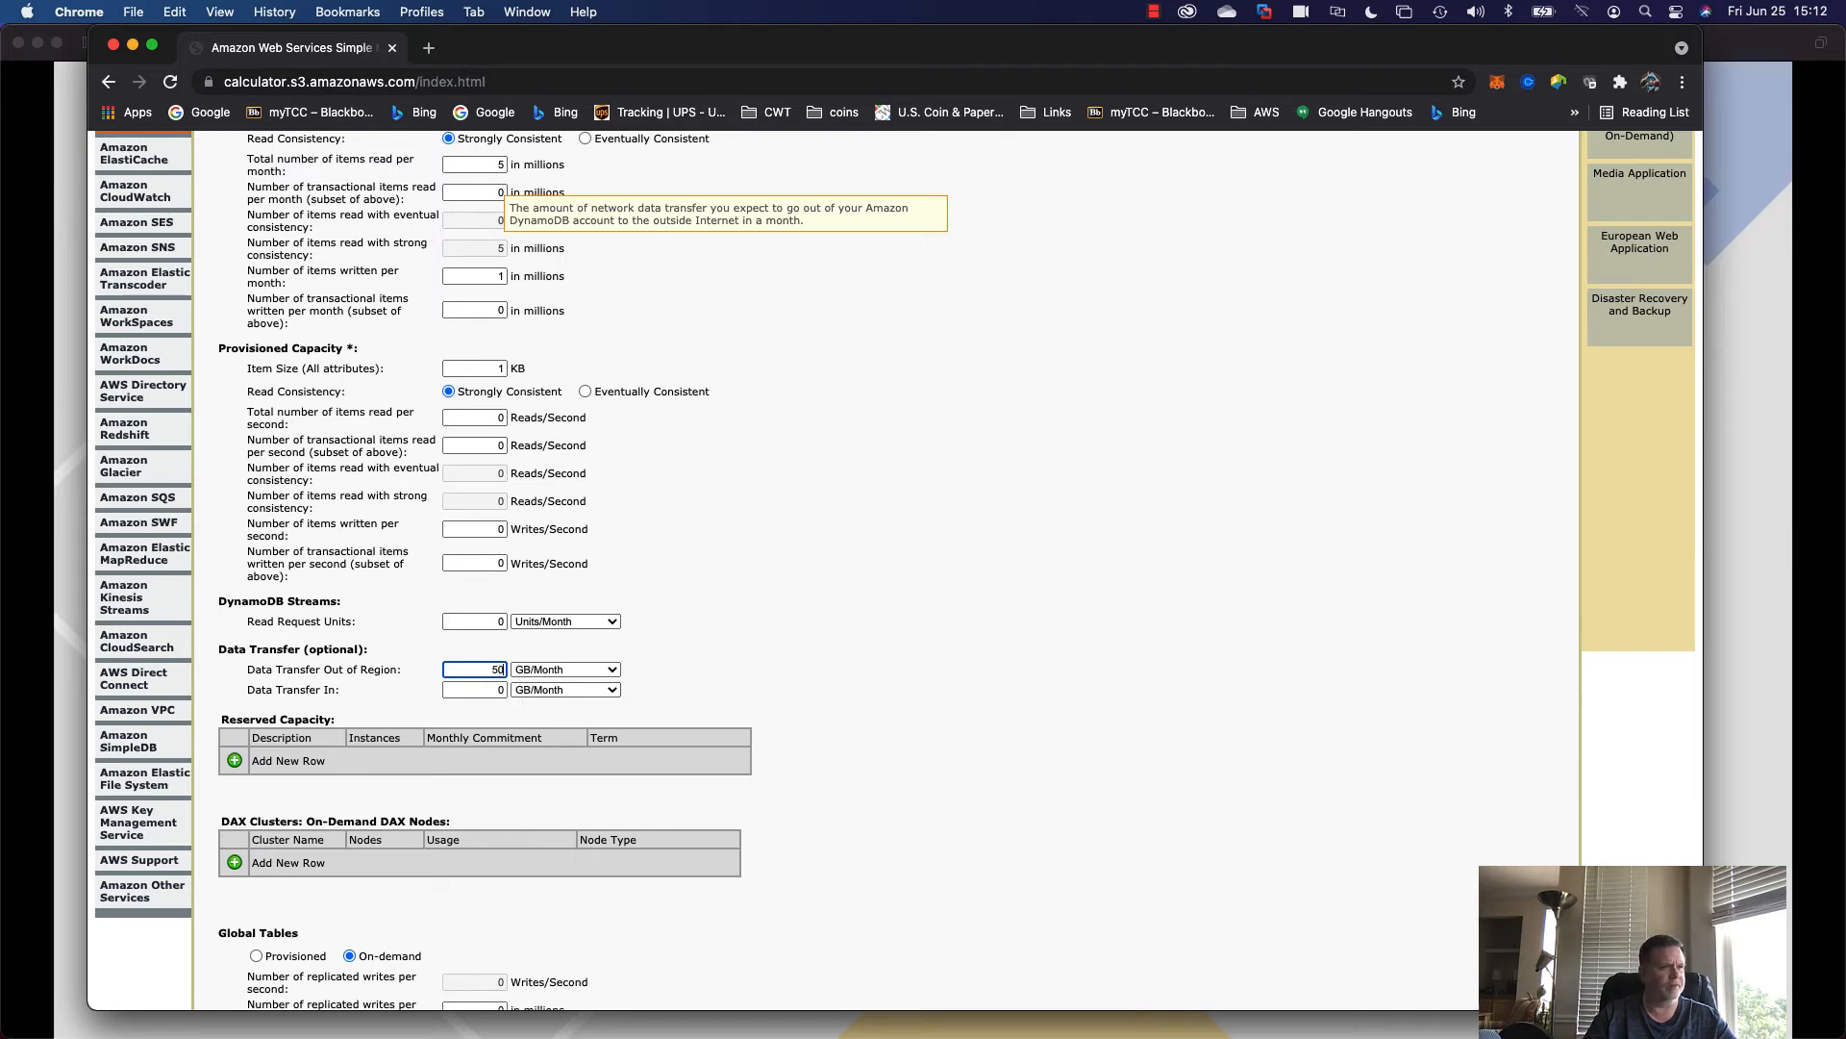
click(709, 670)
scroll(713, 625, up, 5)
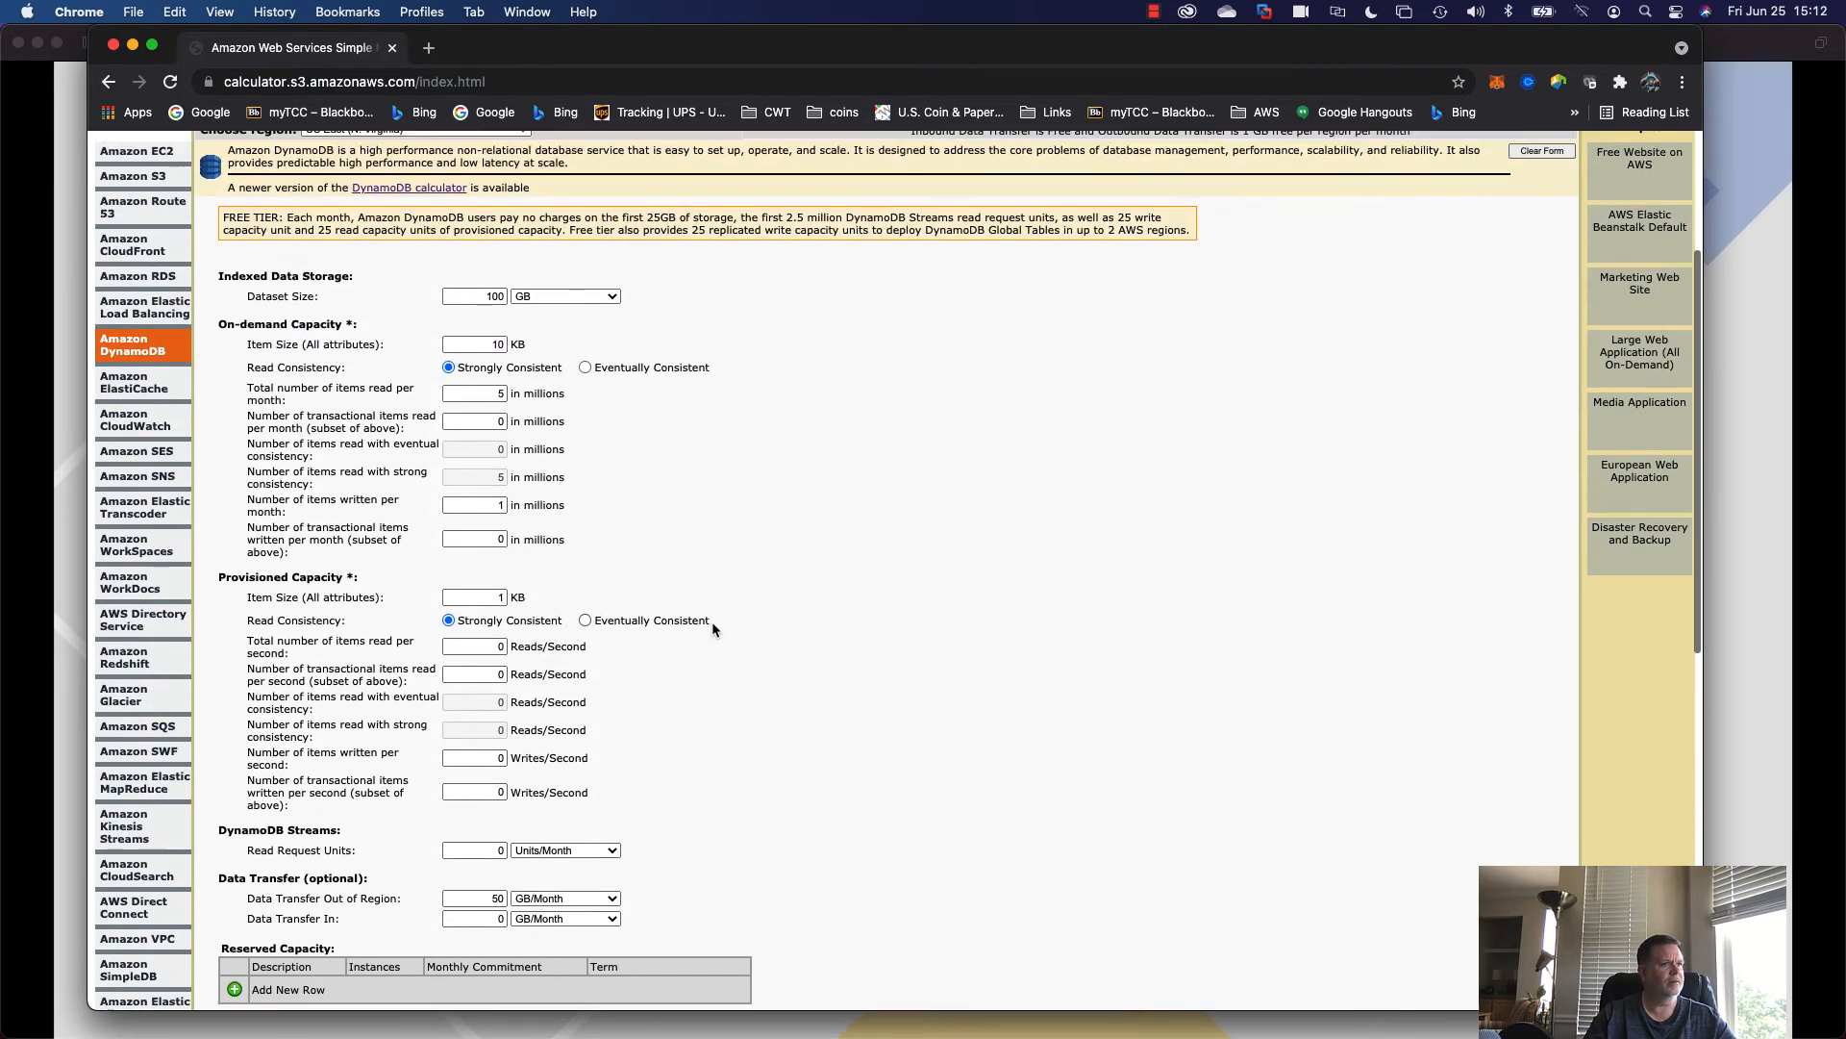
Review the remaining DynamoDB options down to Data Export to Amazon S3, and close the calculator's browser window.
scroll(707, 631, down, 5)
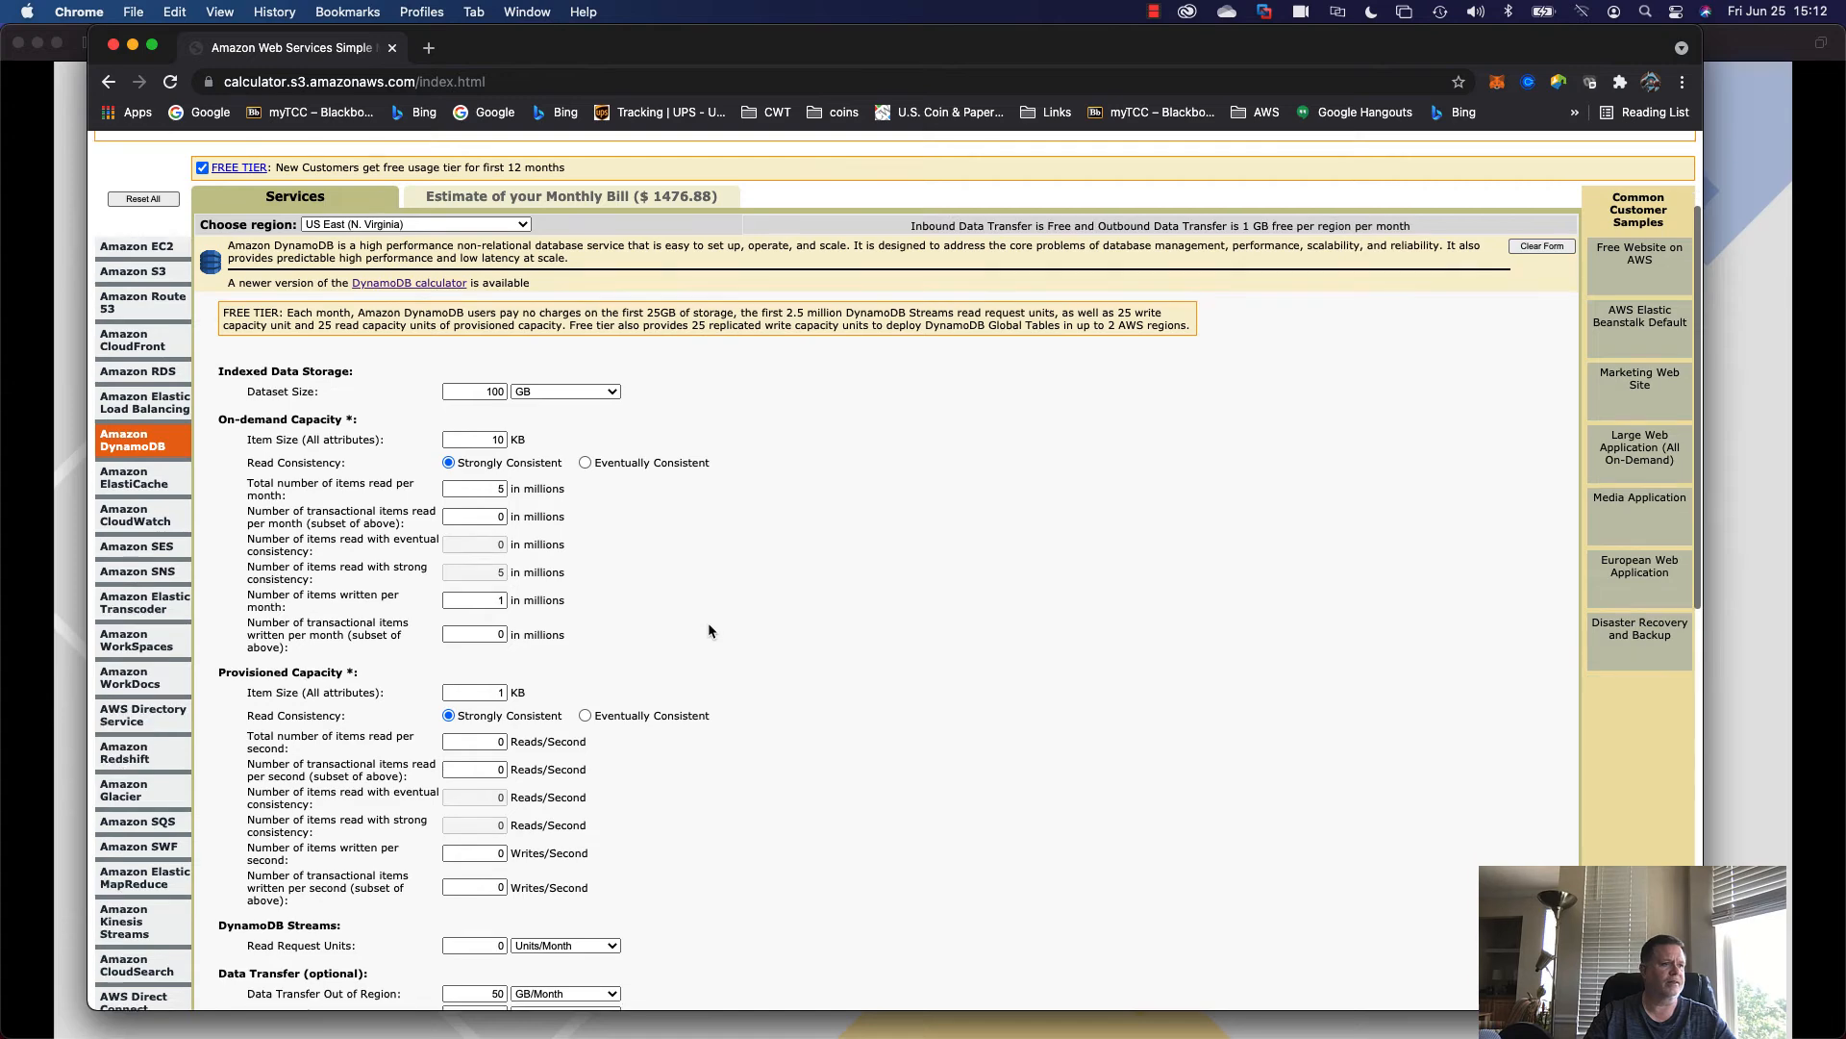
scroll(694, 631, down, 4)
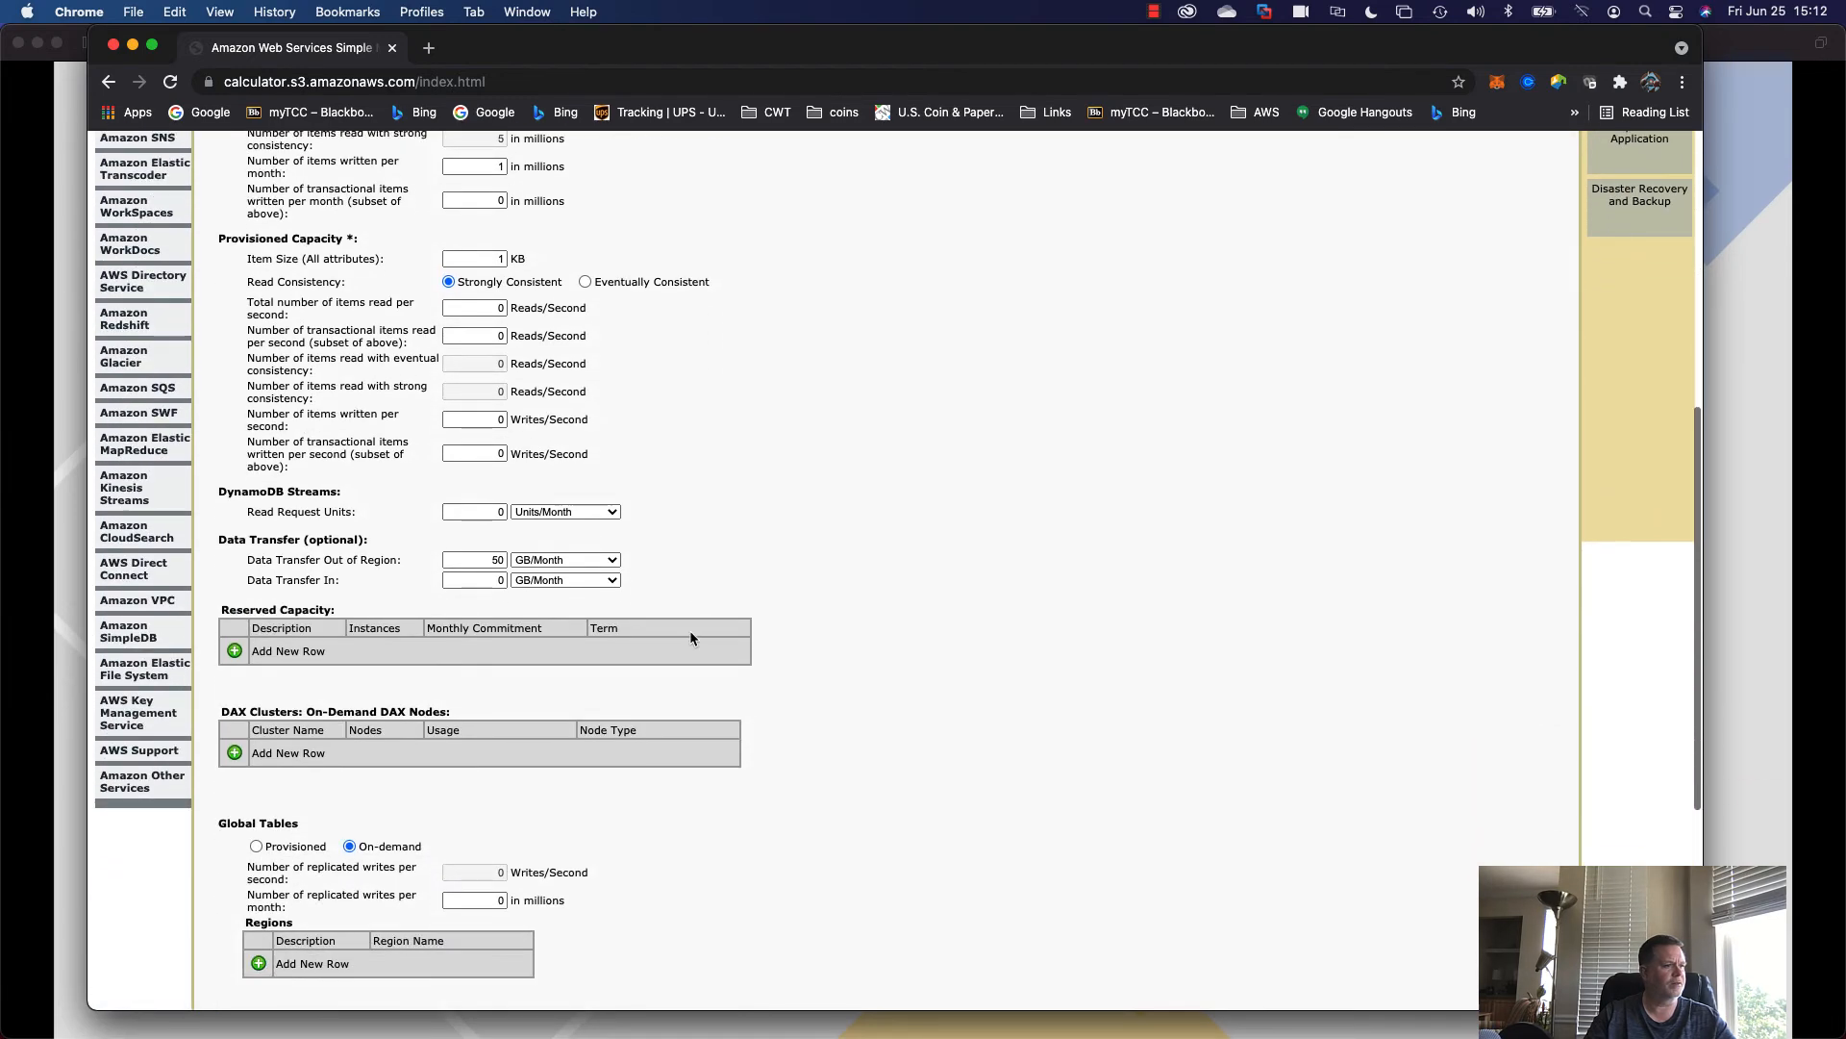
scroll(678, 632, down, 4)
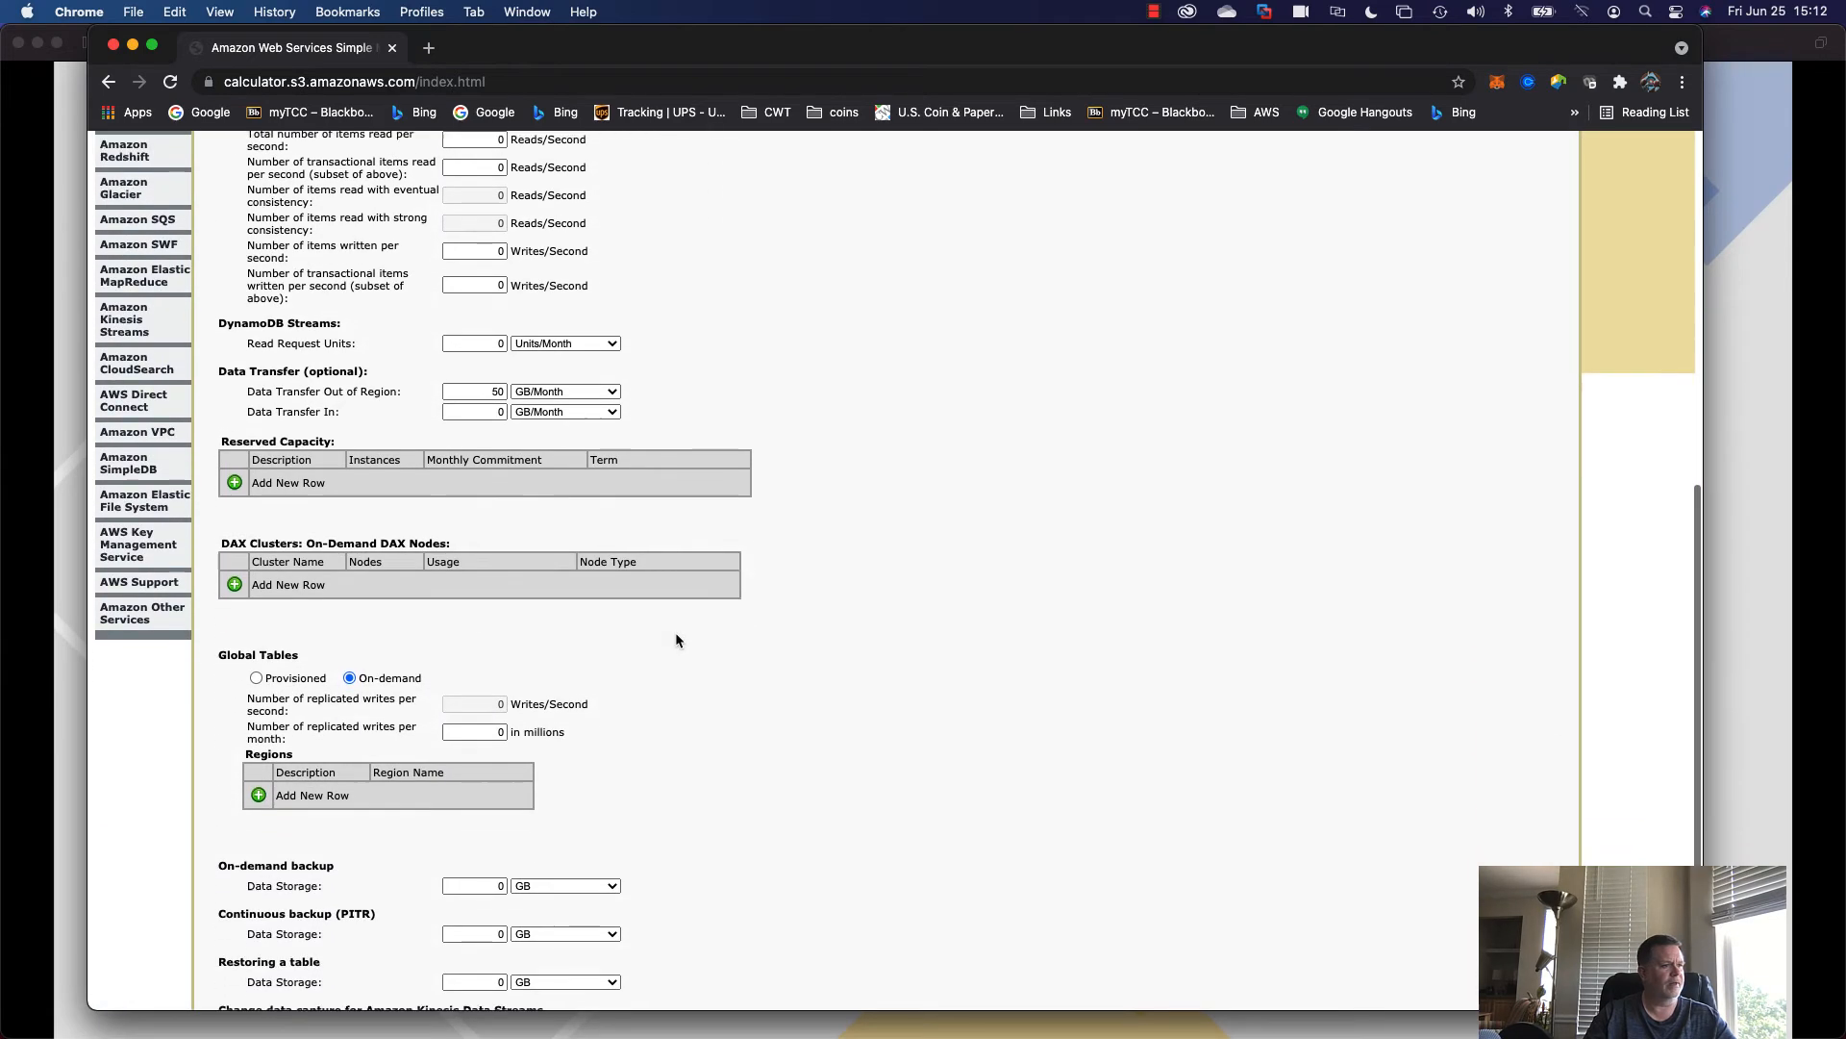
scroll(650, 640, down, 2)
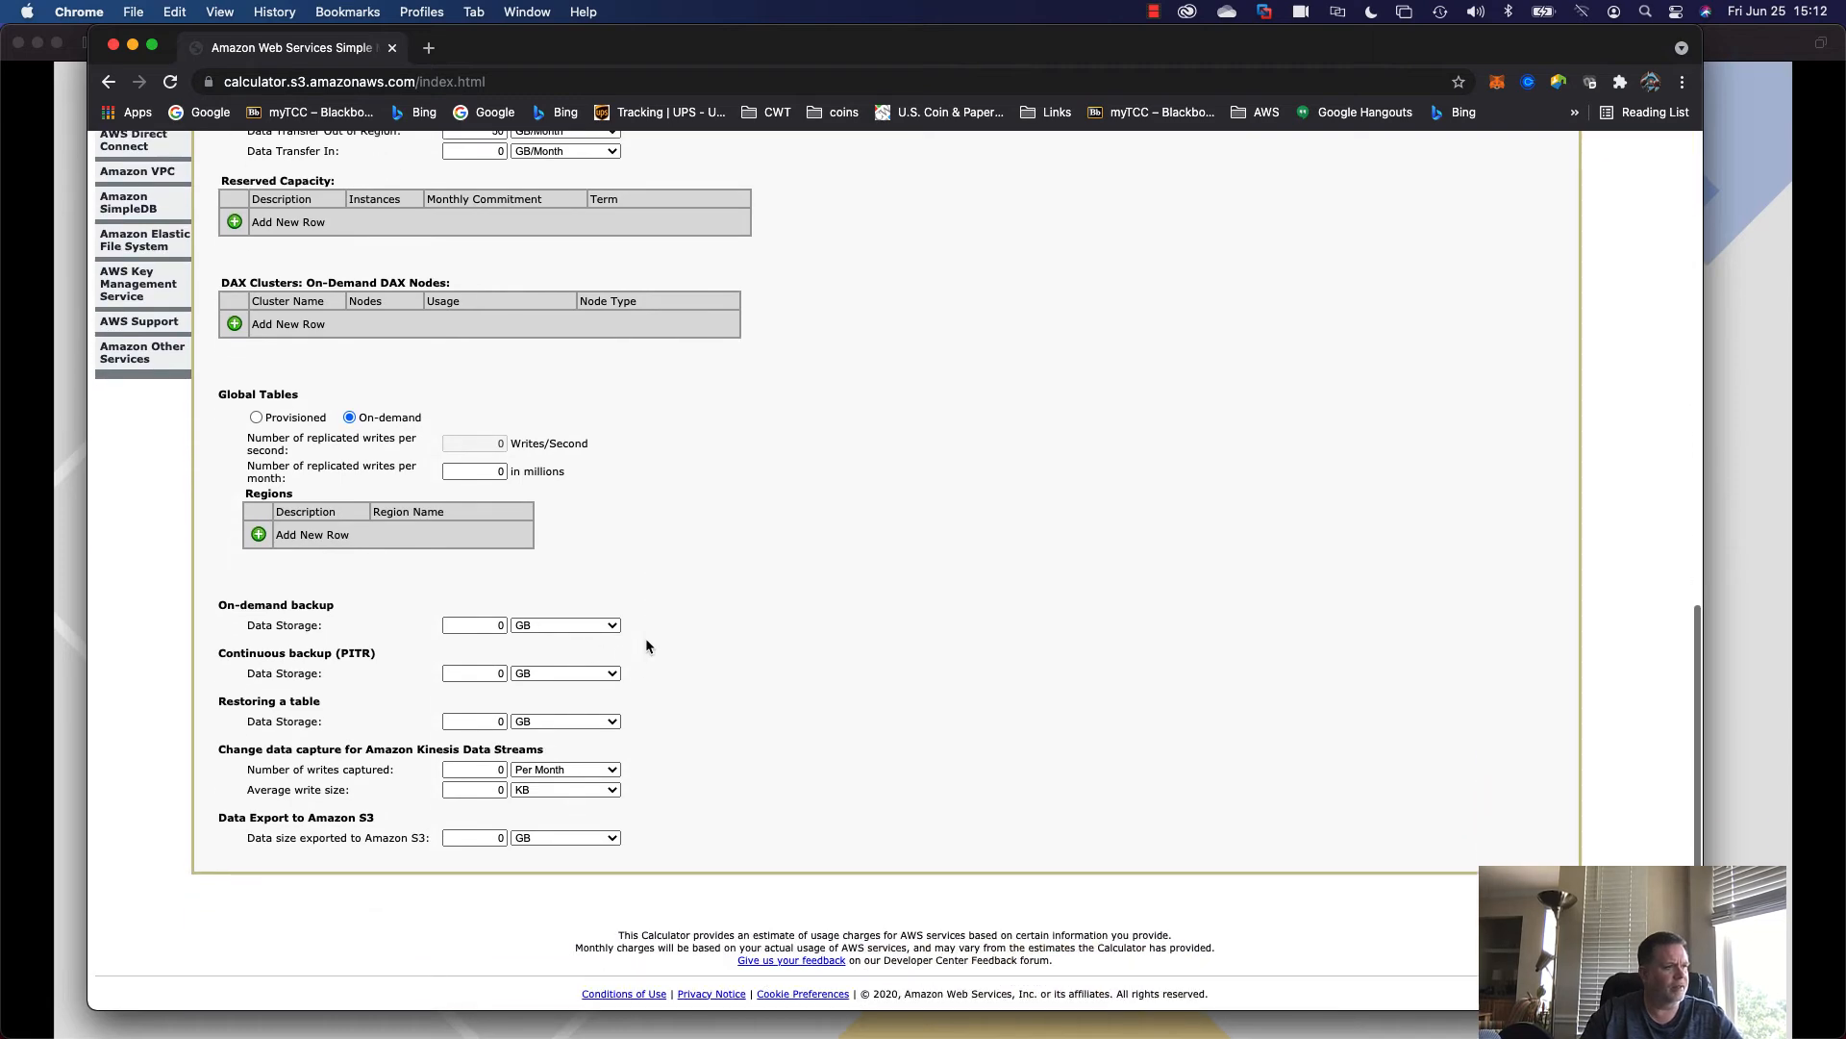
scroll(625, 630, up, 2)
scroll(629, 631, up, 20)
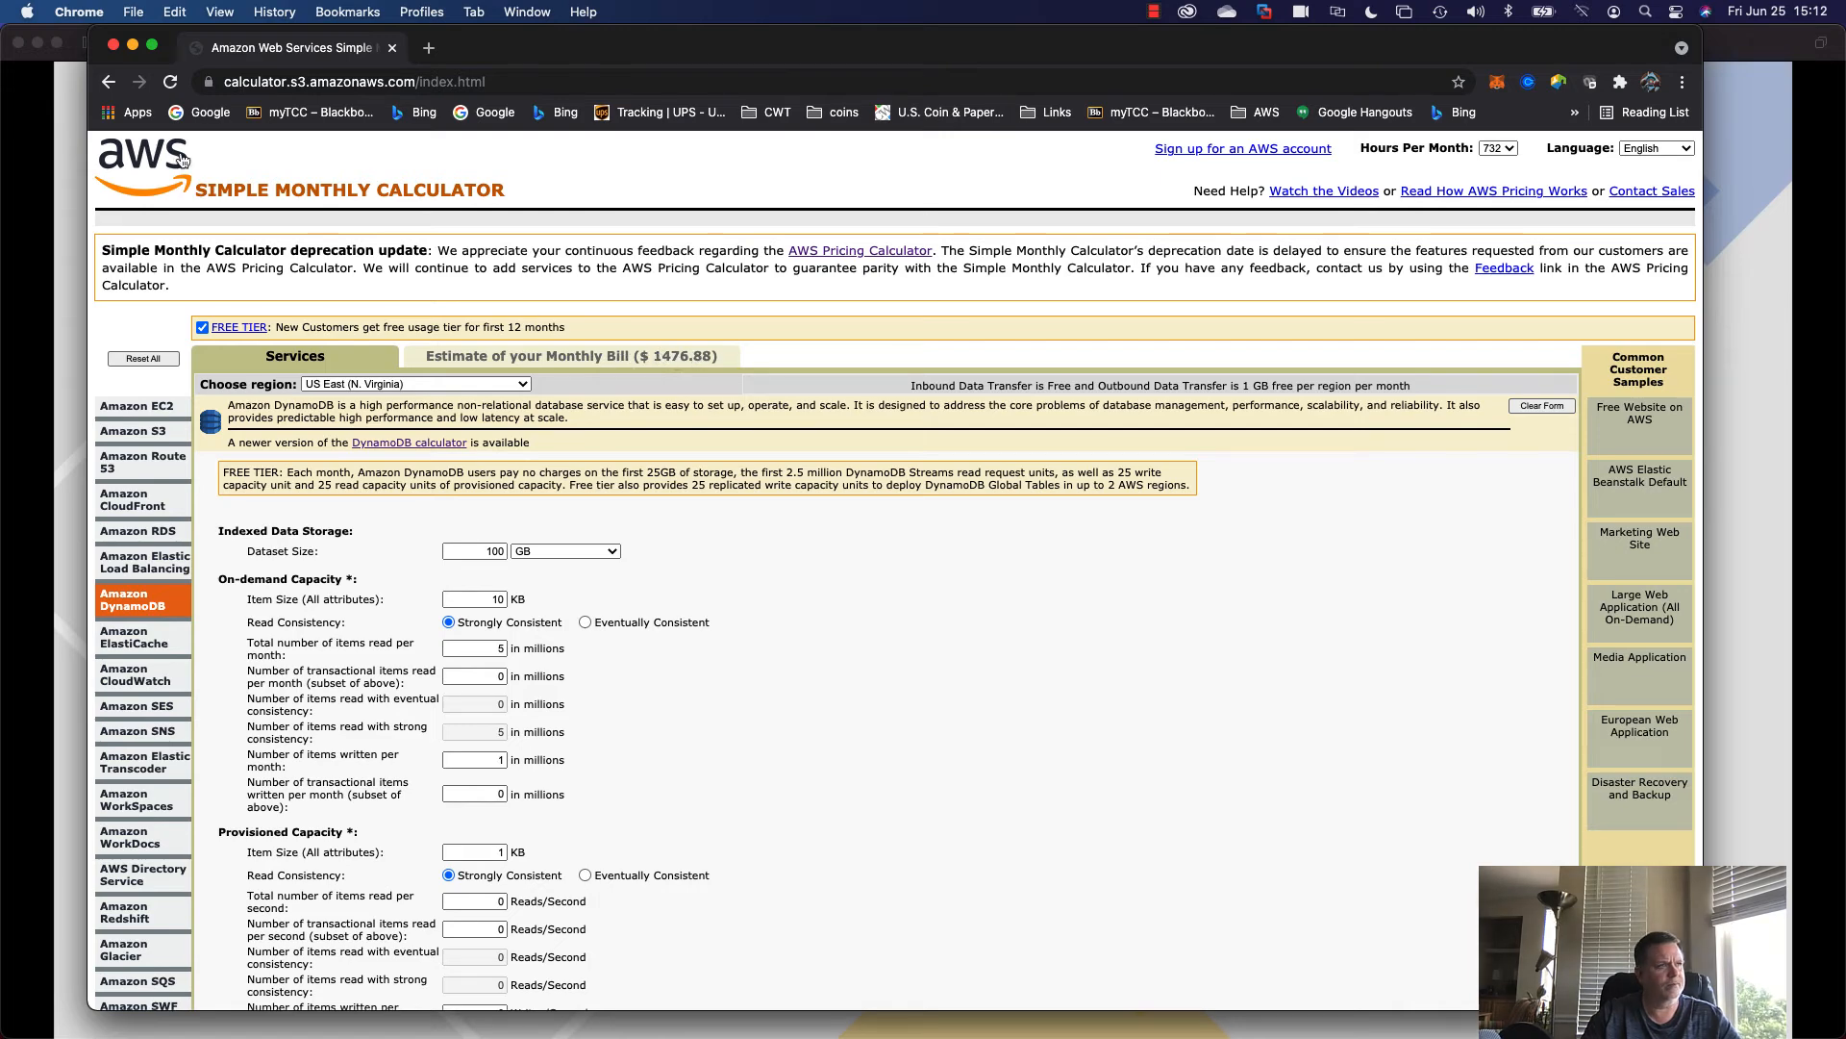
click(113, 48)
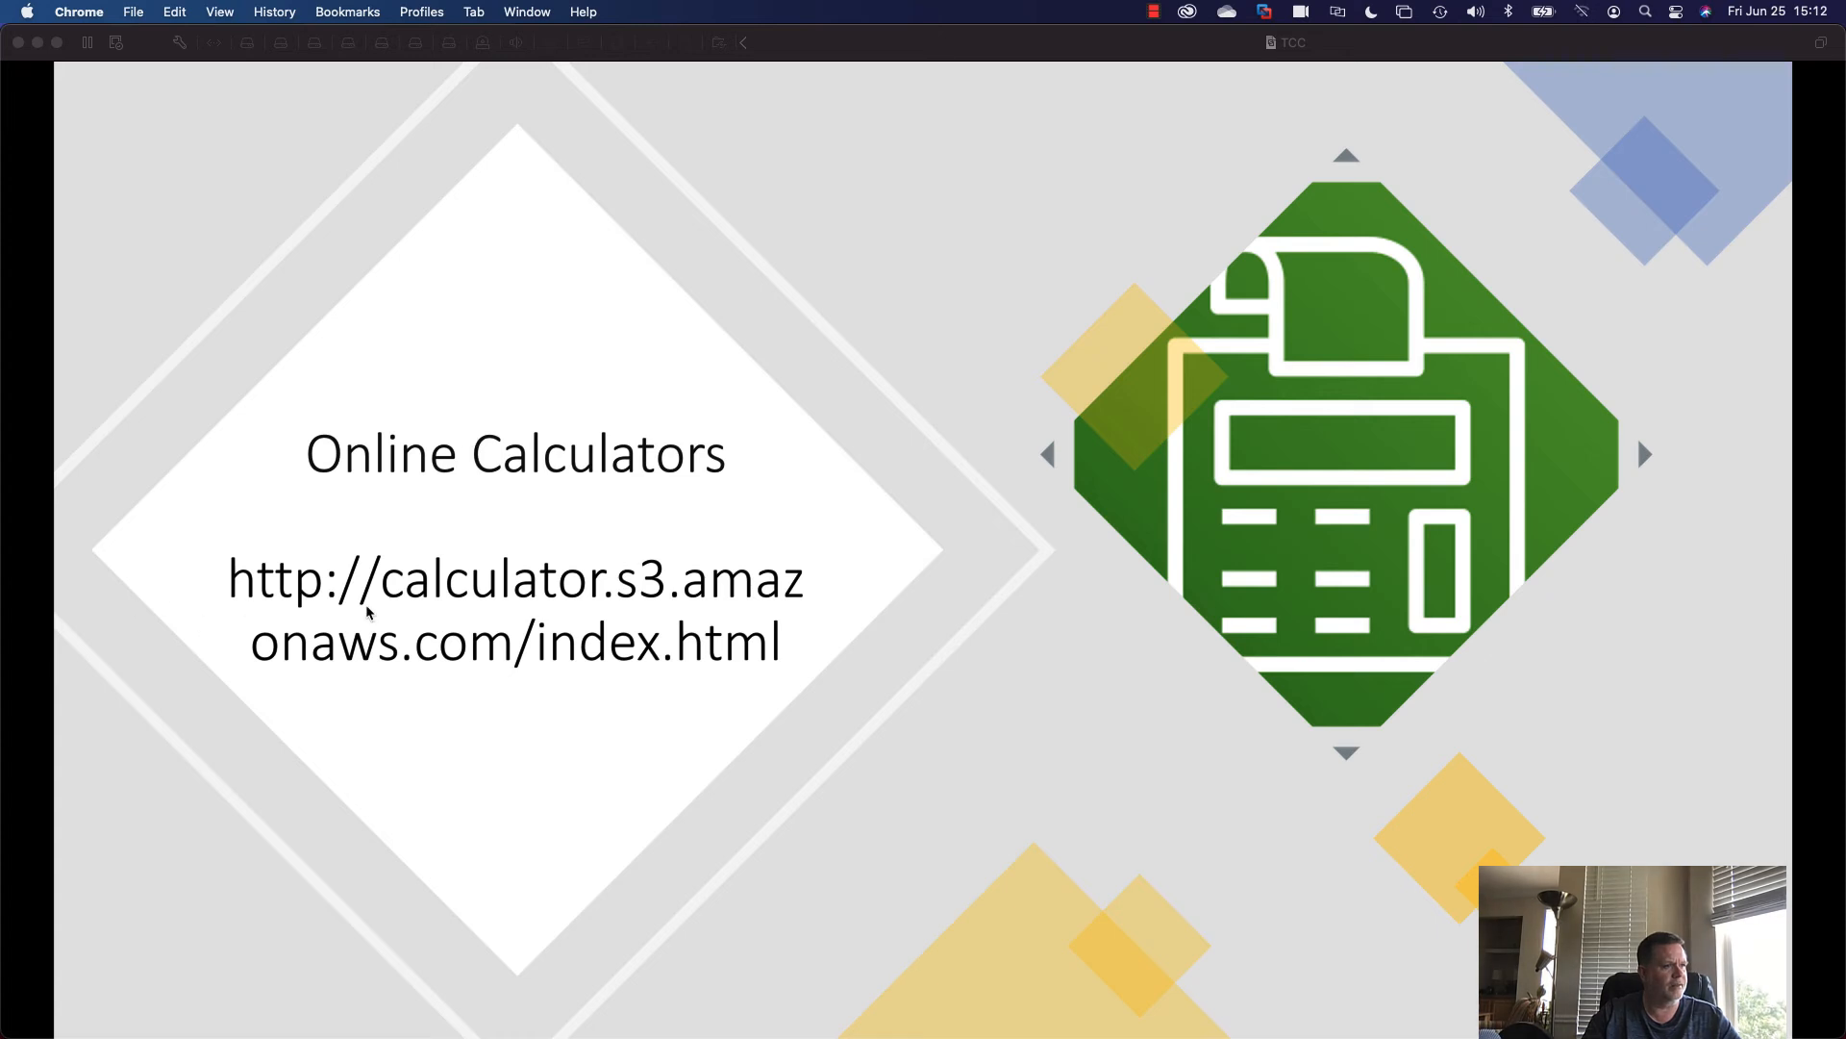